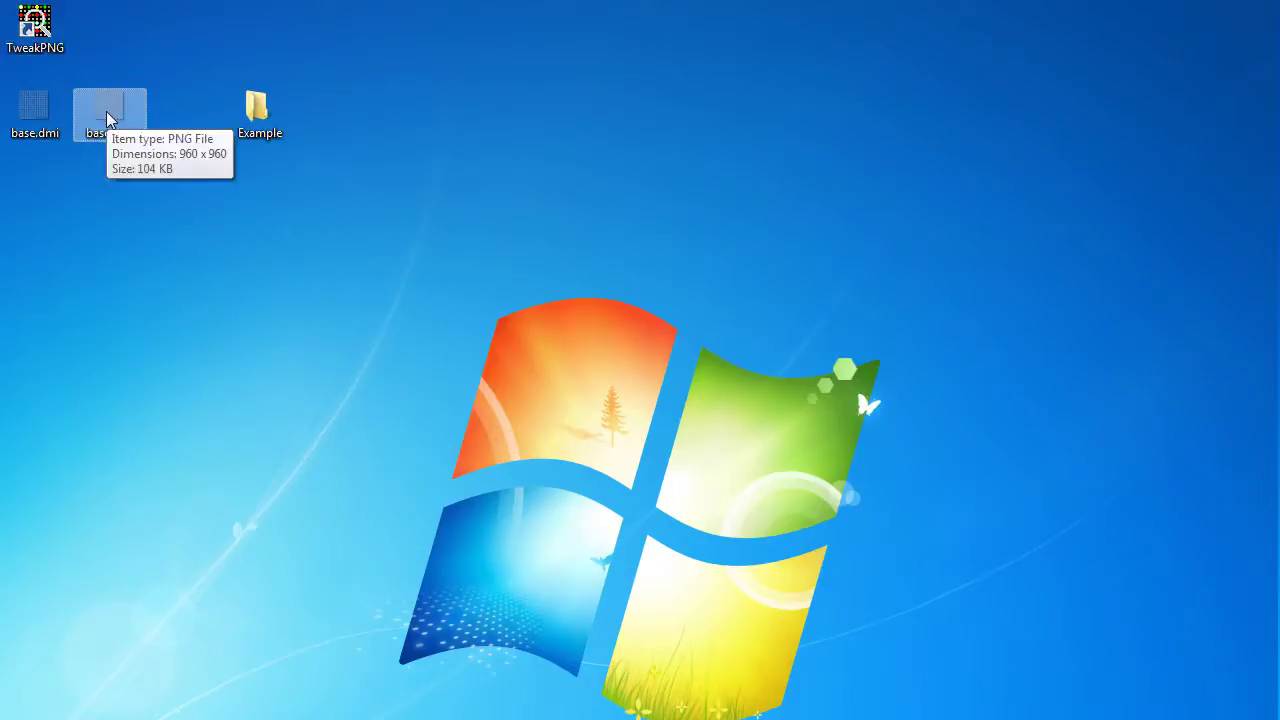
Launch TweakPNG from the desktop.
click(143, 98)
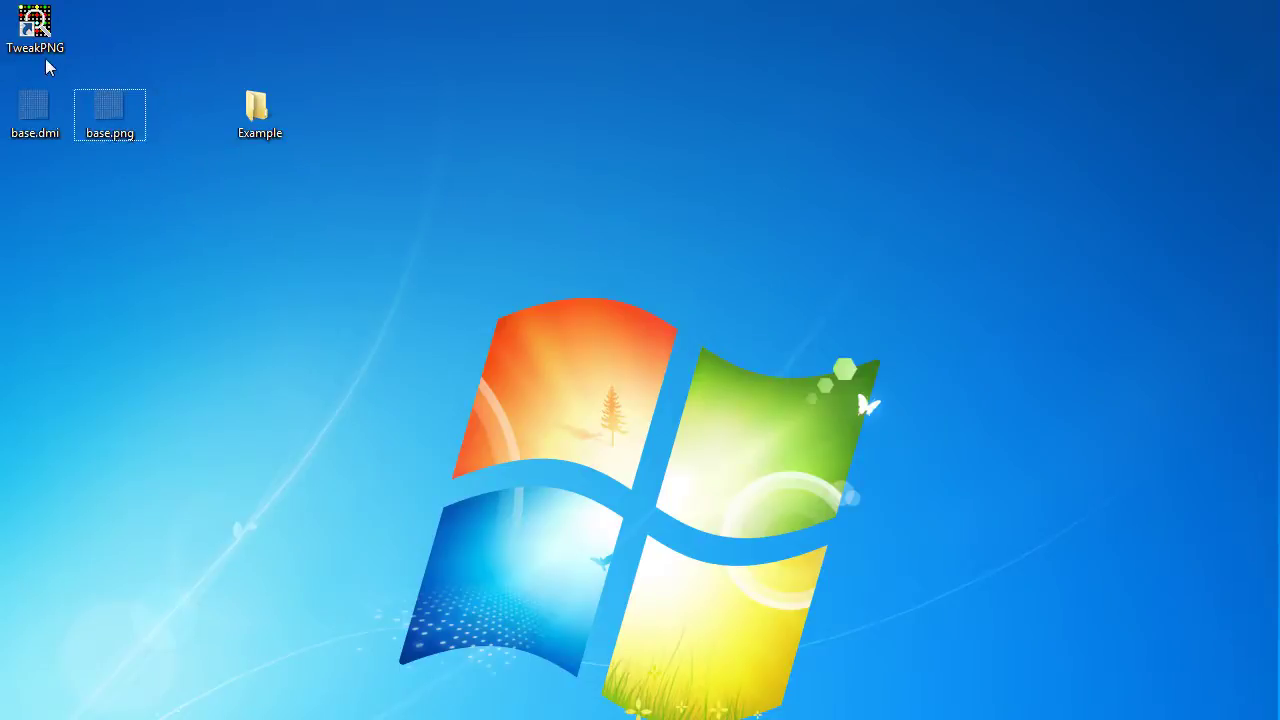
click(27, 140)
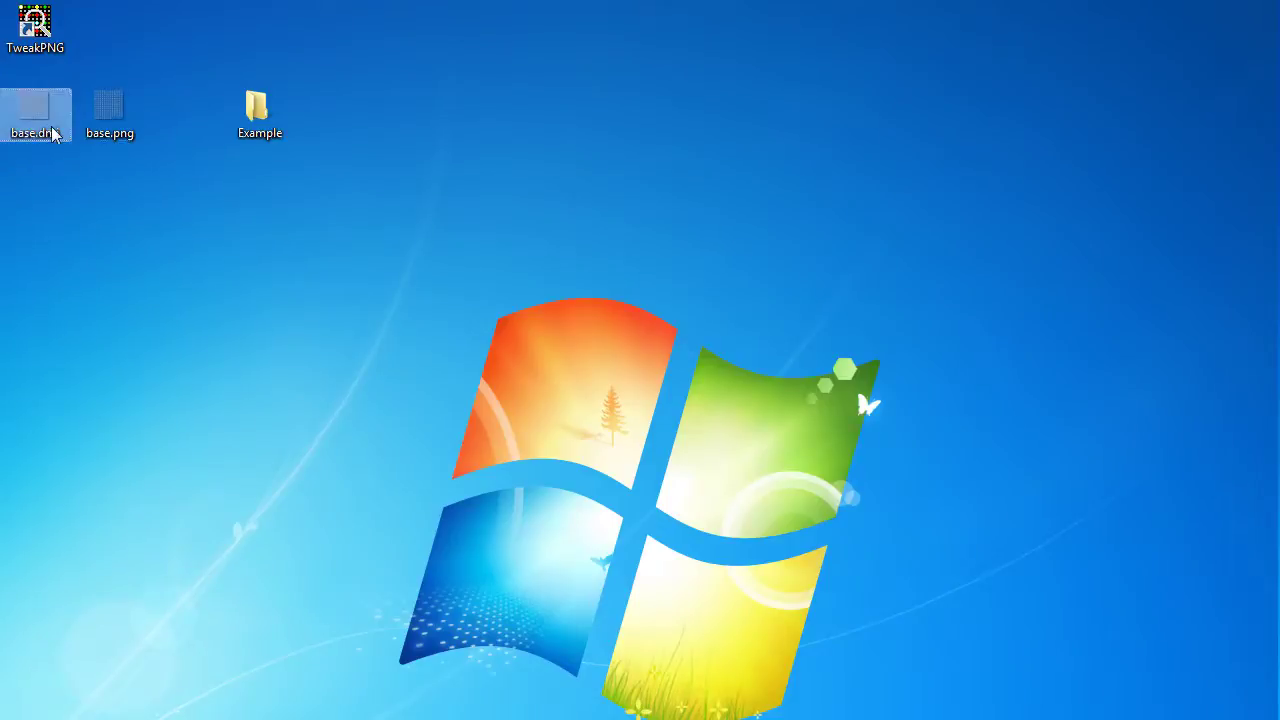
double_click(35, 25)
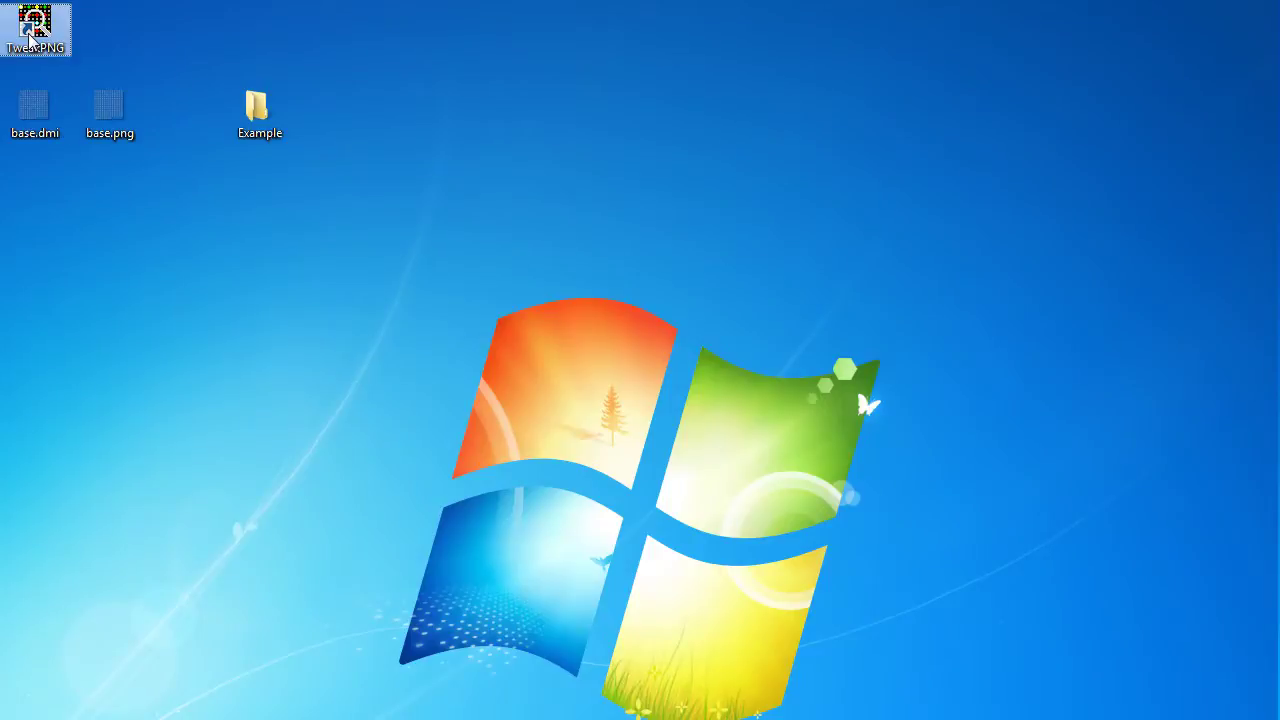
drag(313, 67, 385, 47)
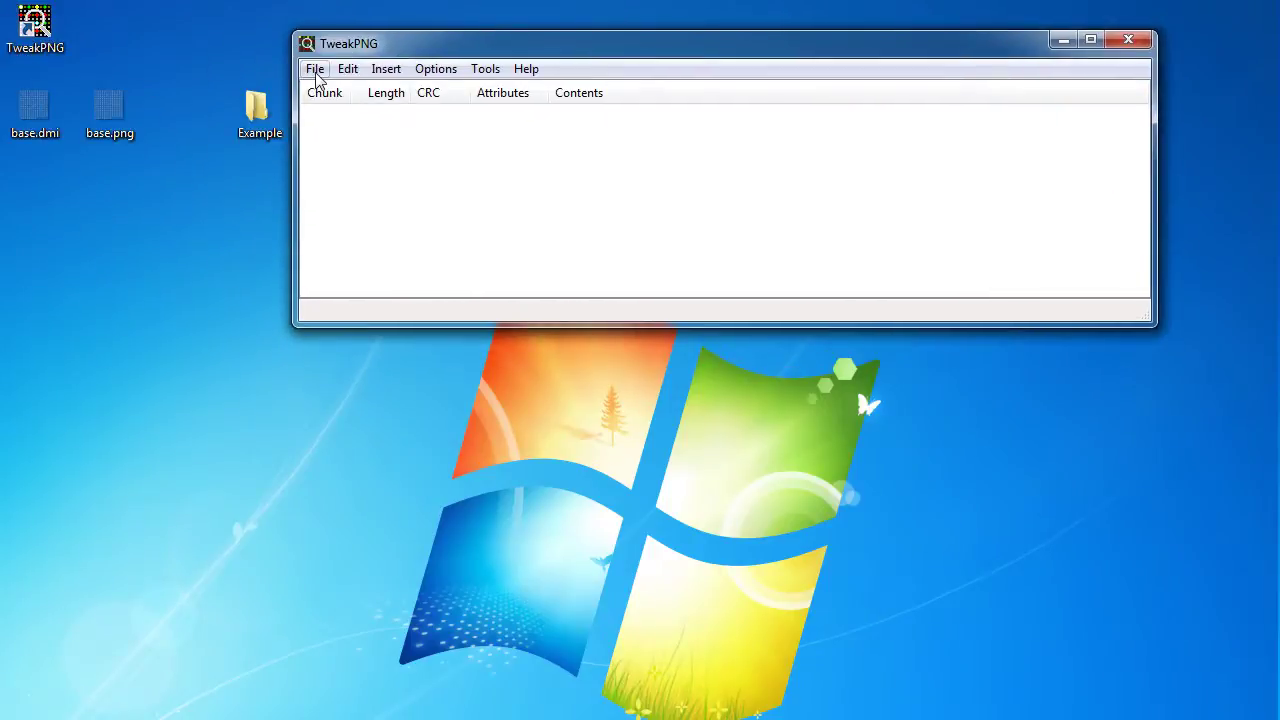
Open base.png from the Desktop folder and enlarge the window enough to list all of its chunks.
click(315, 69)
click(340, 113)
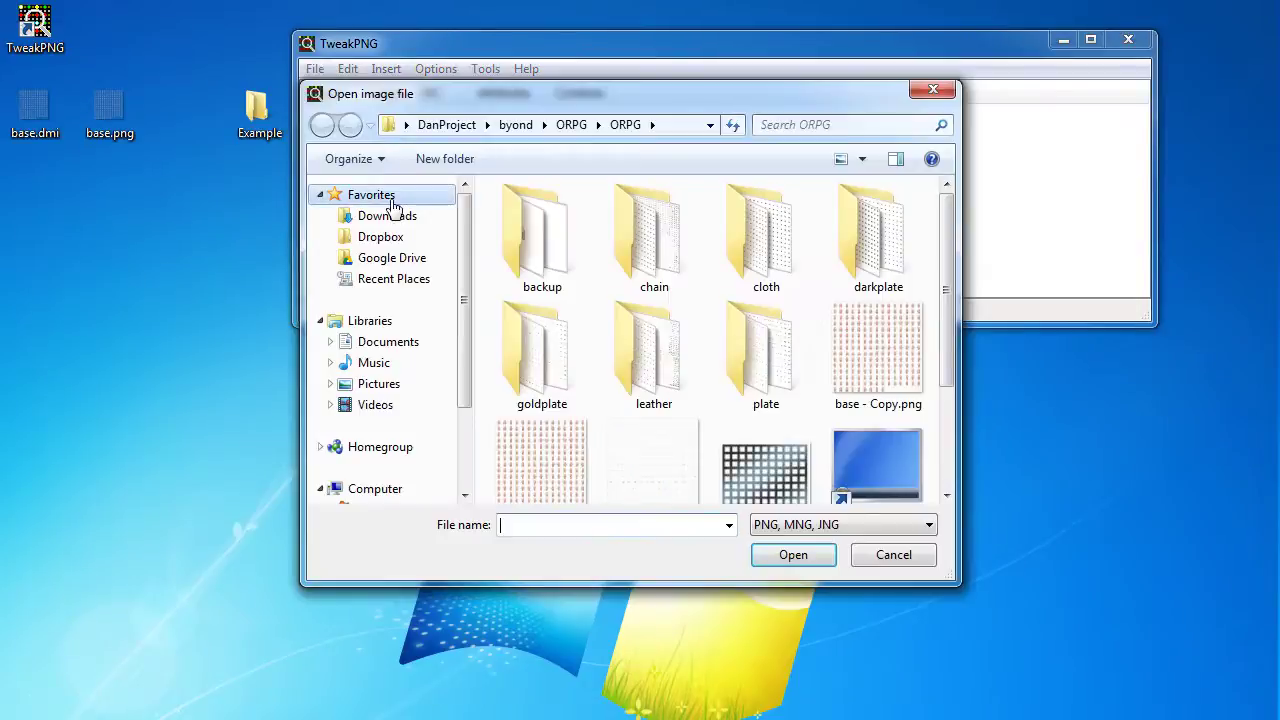
click(406, 125)
click(420, 148)
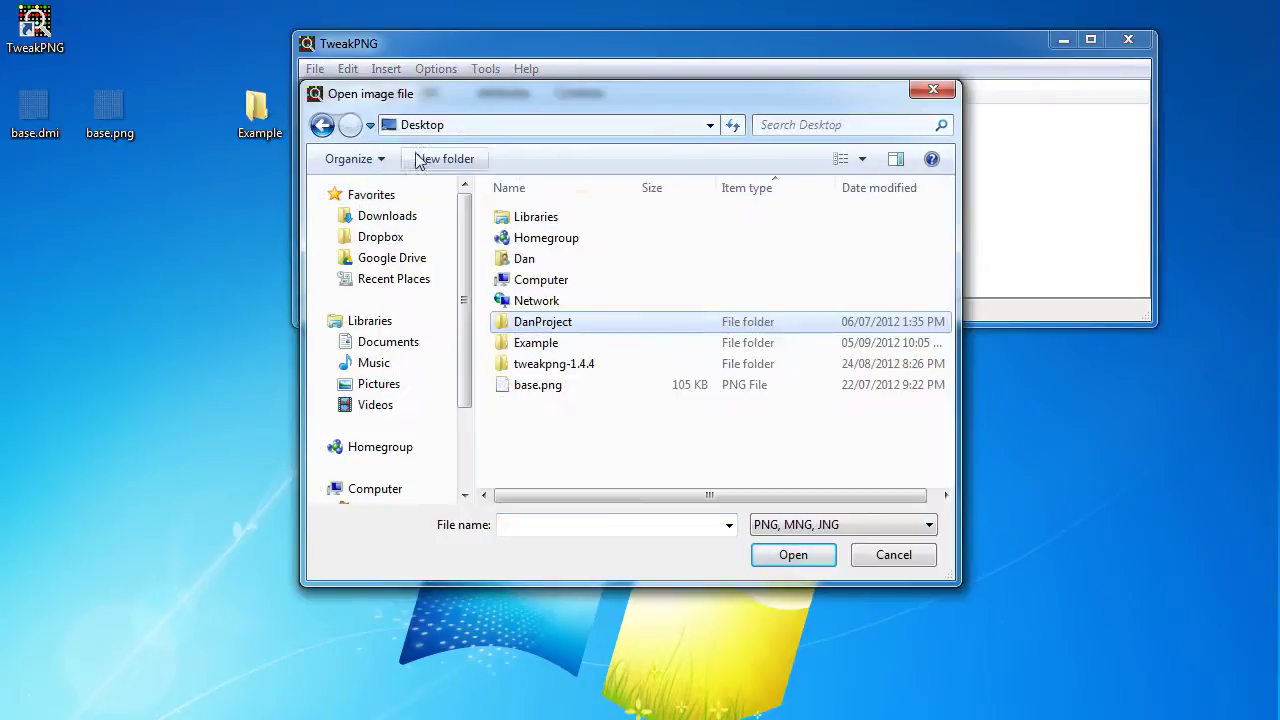
click(540, 390)
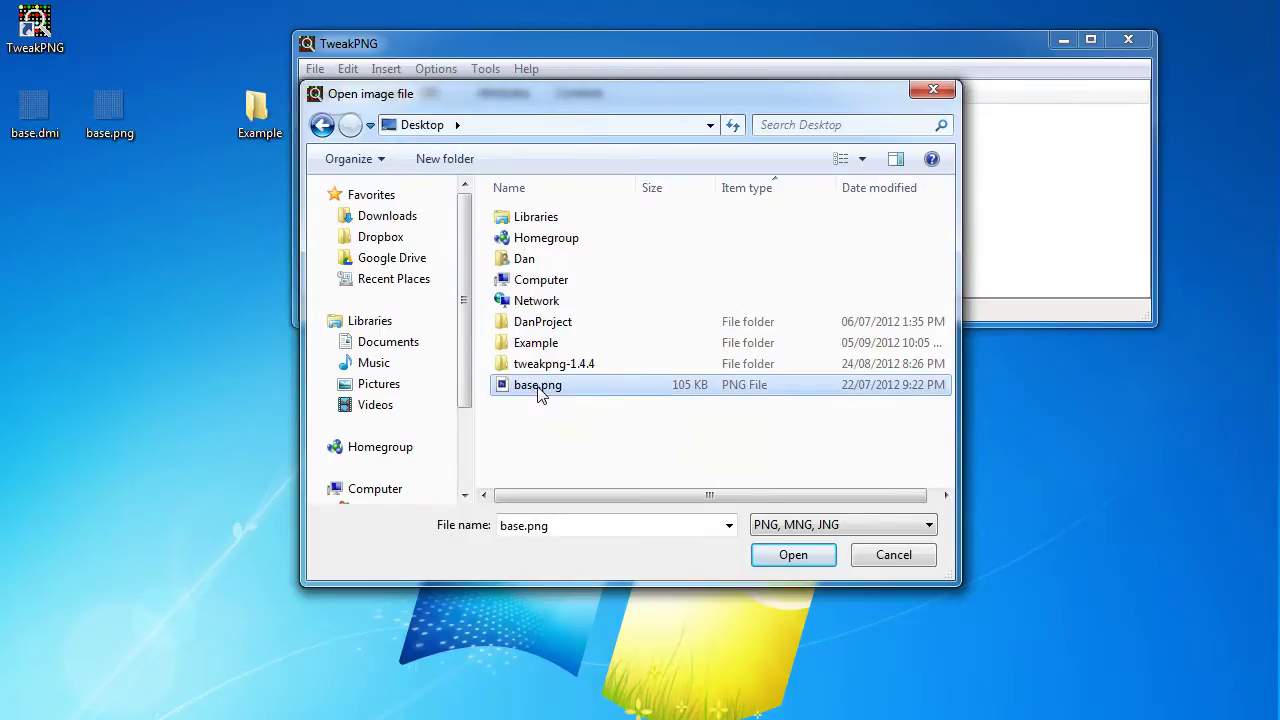
double_click(538, 389)
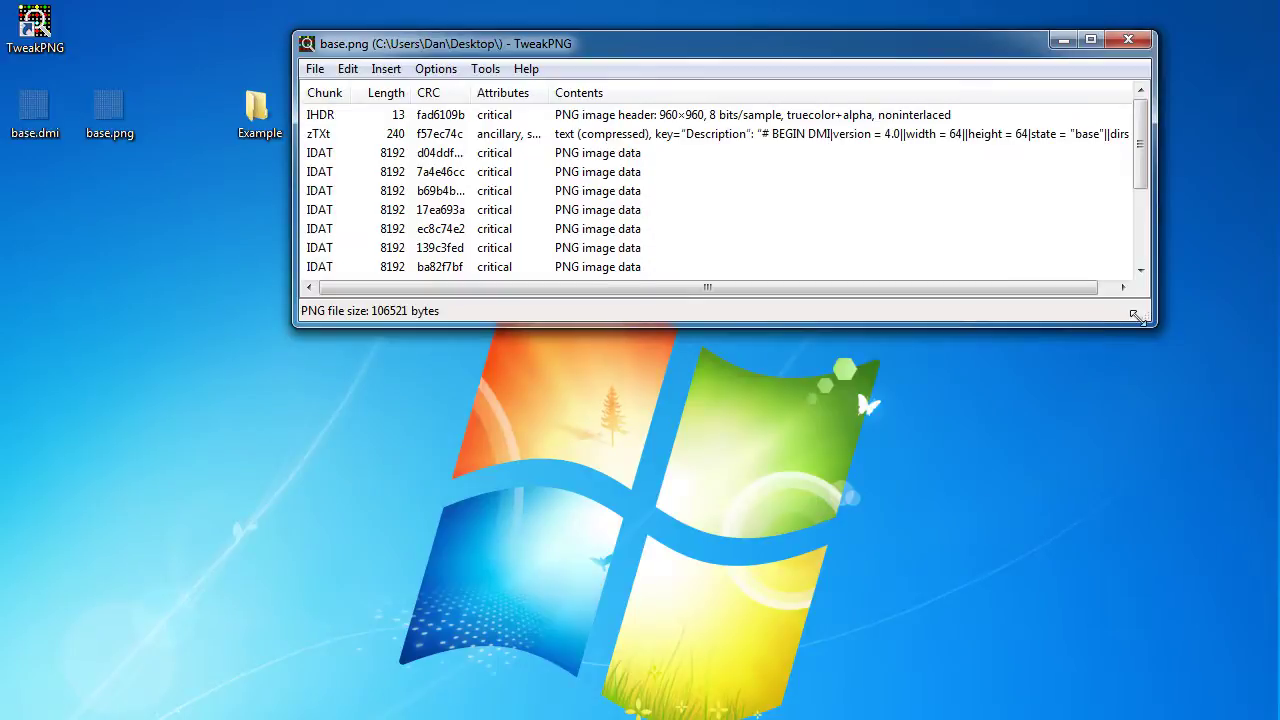
drag(1140, 314, 1216, 474)
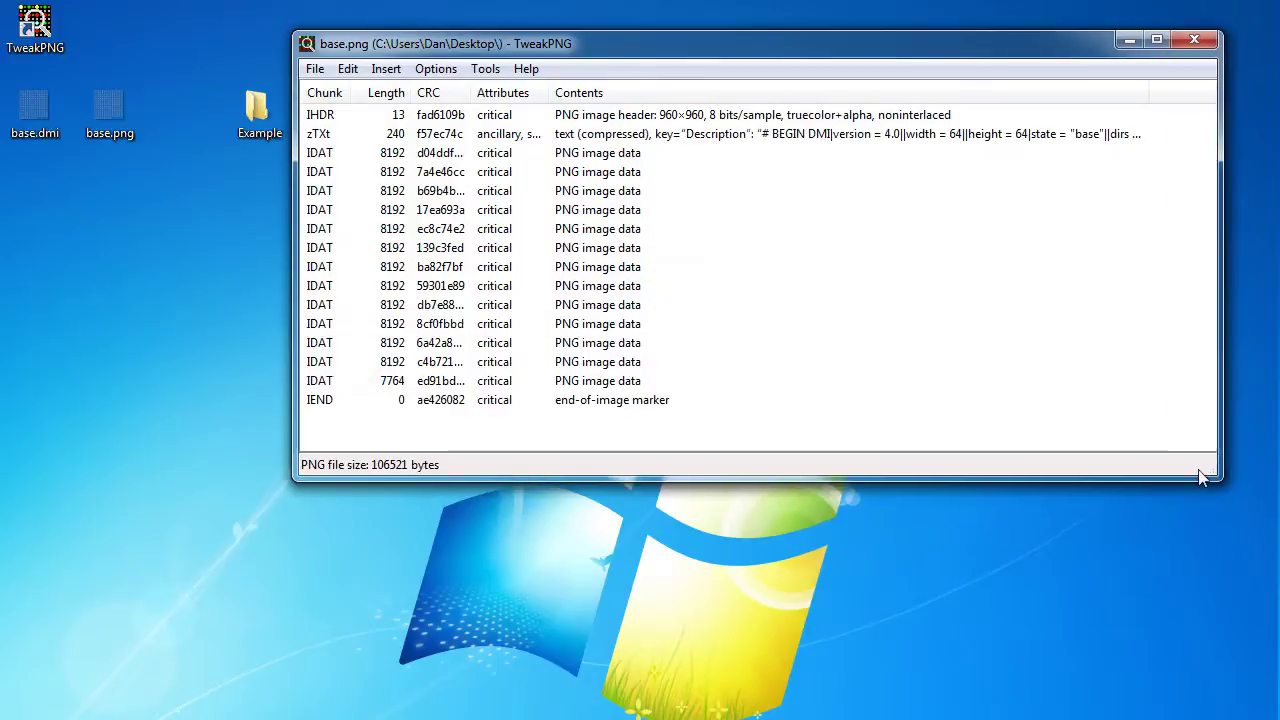
Examine the text of the zTXt chunk in an enlarged window, and close it without changes.
click(318, 135)
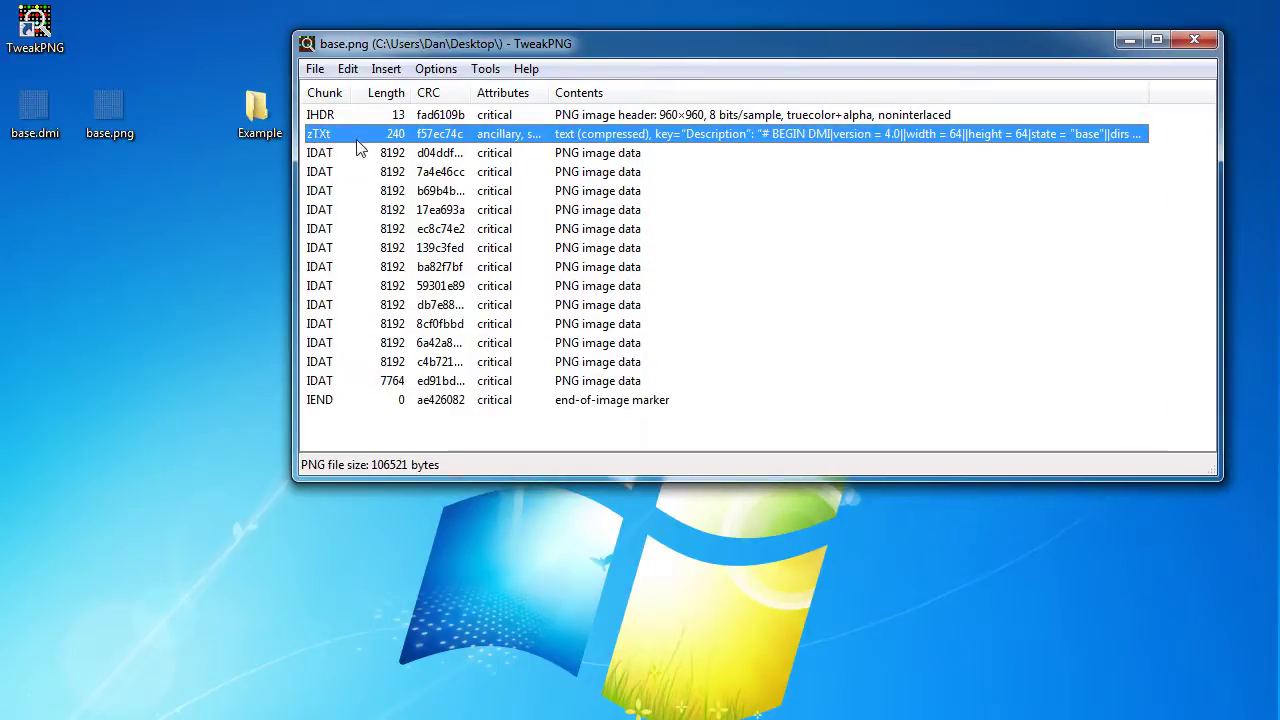
double_click(618, 137)
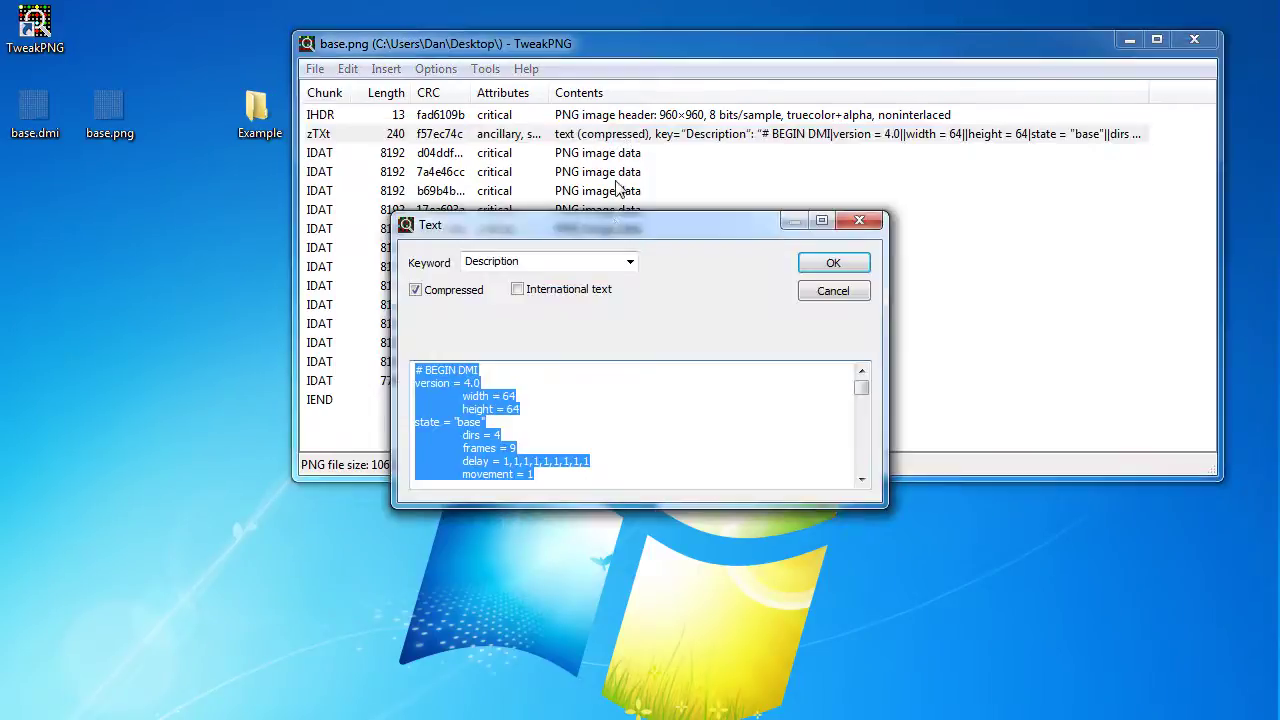
drag(614, 222, 704, 80)
drag(970, 362, 1125, 700)
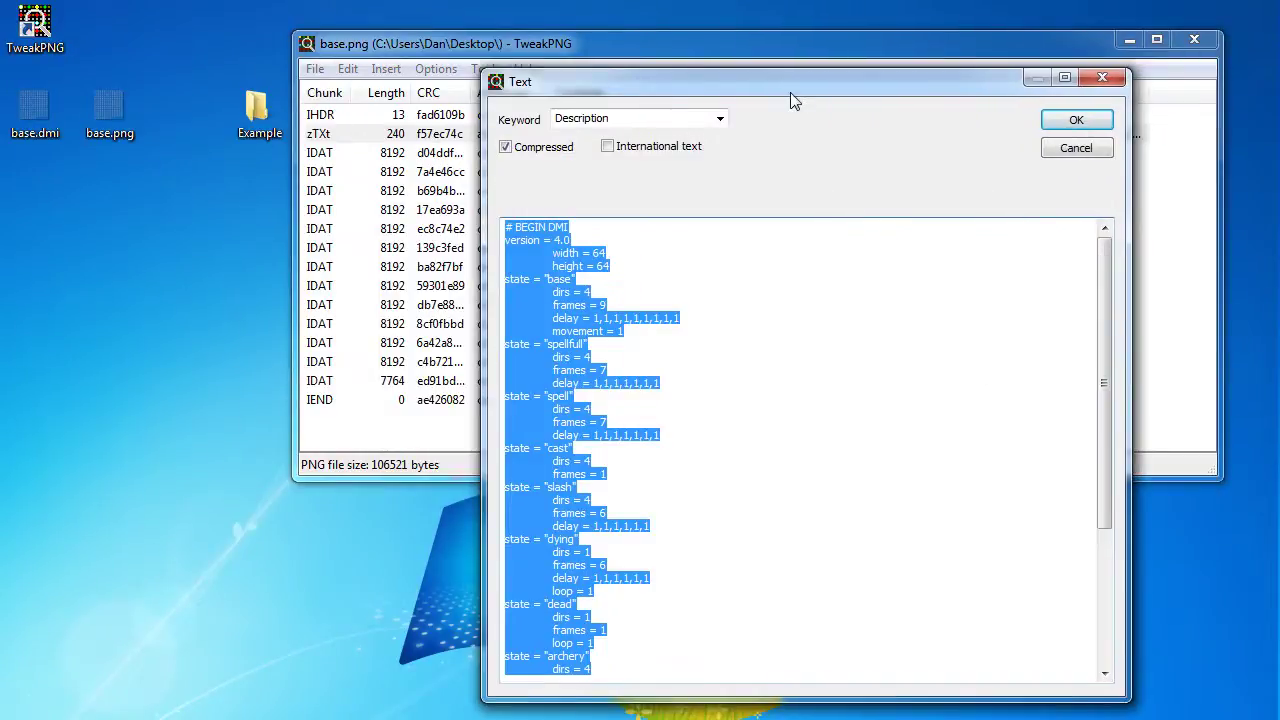
click(594, 292)
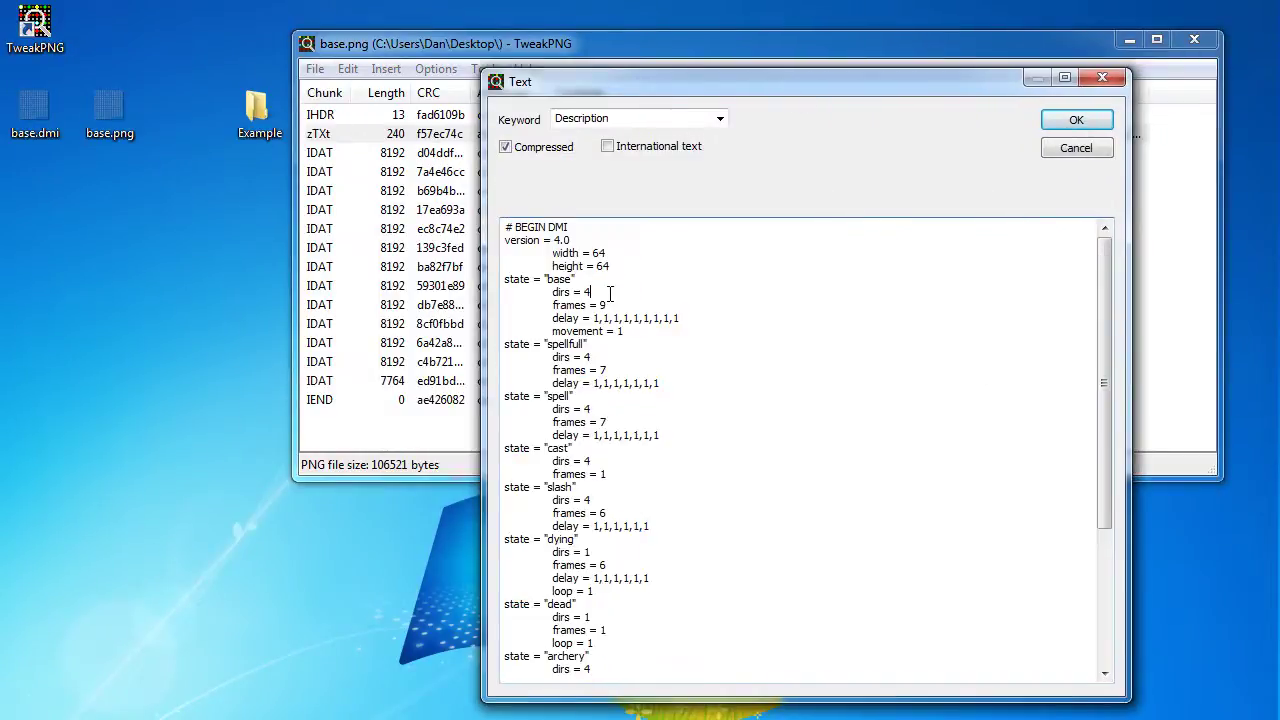
click(1076, 148)
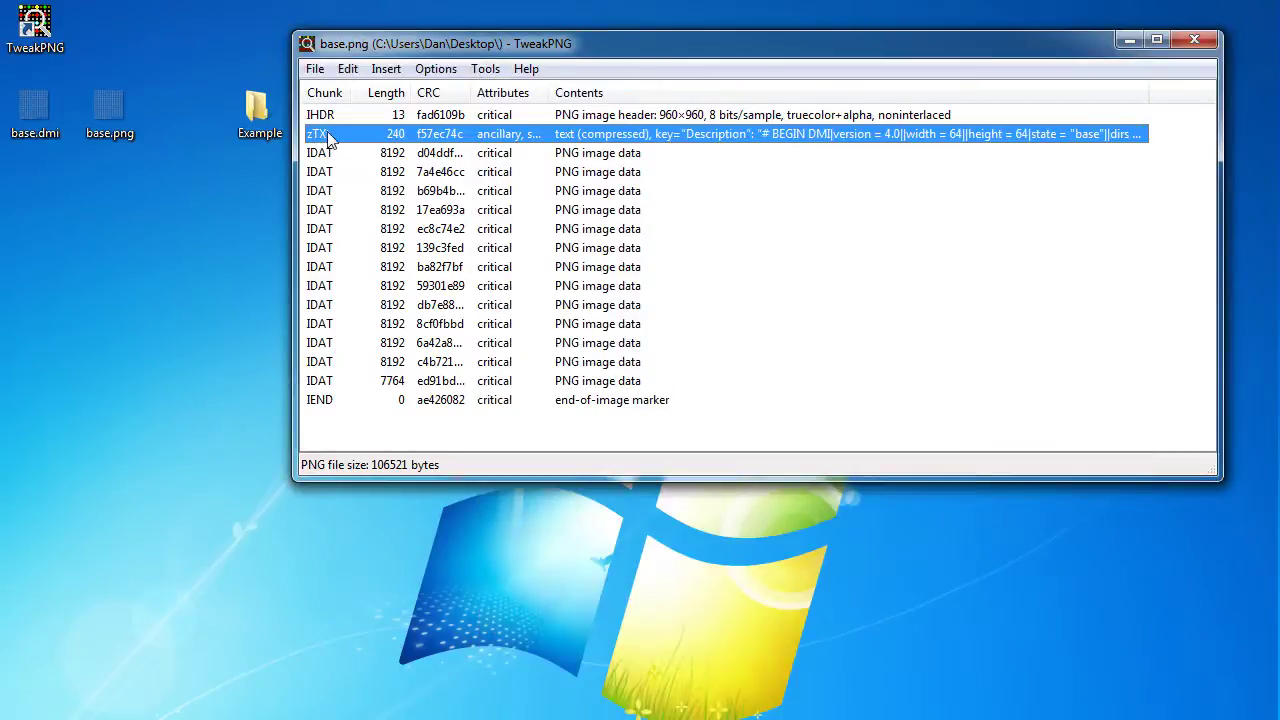
Export the zTXt chunk as a .chunk file named base in the Example folder.
click(347, 68)
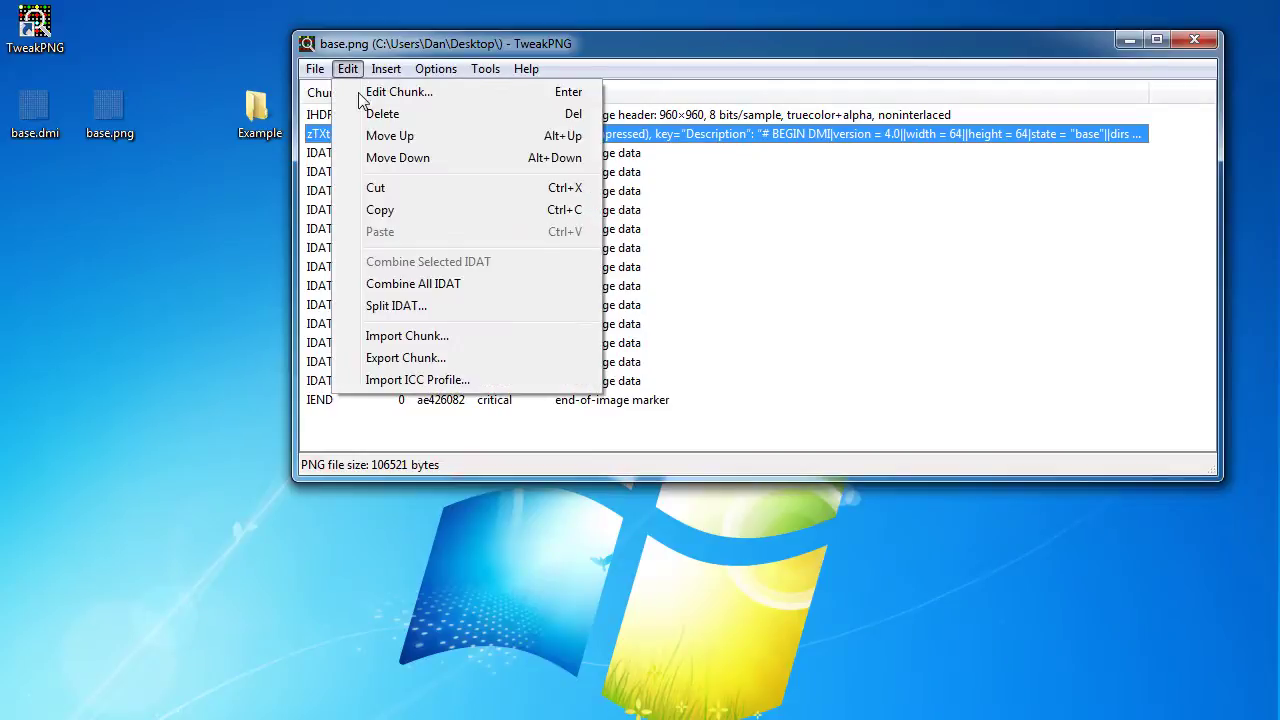
click(441, 357)
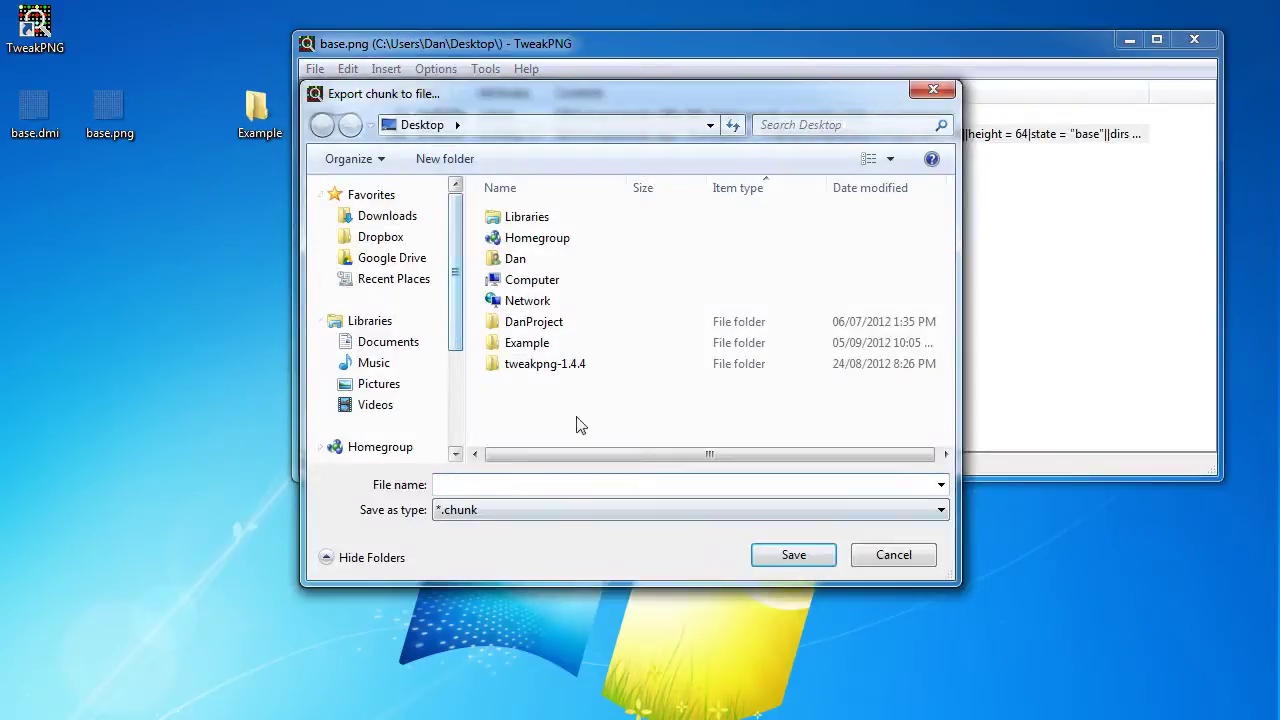
text(base)
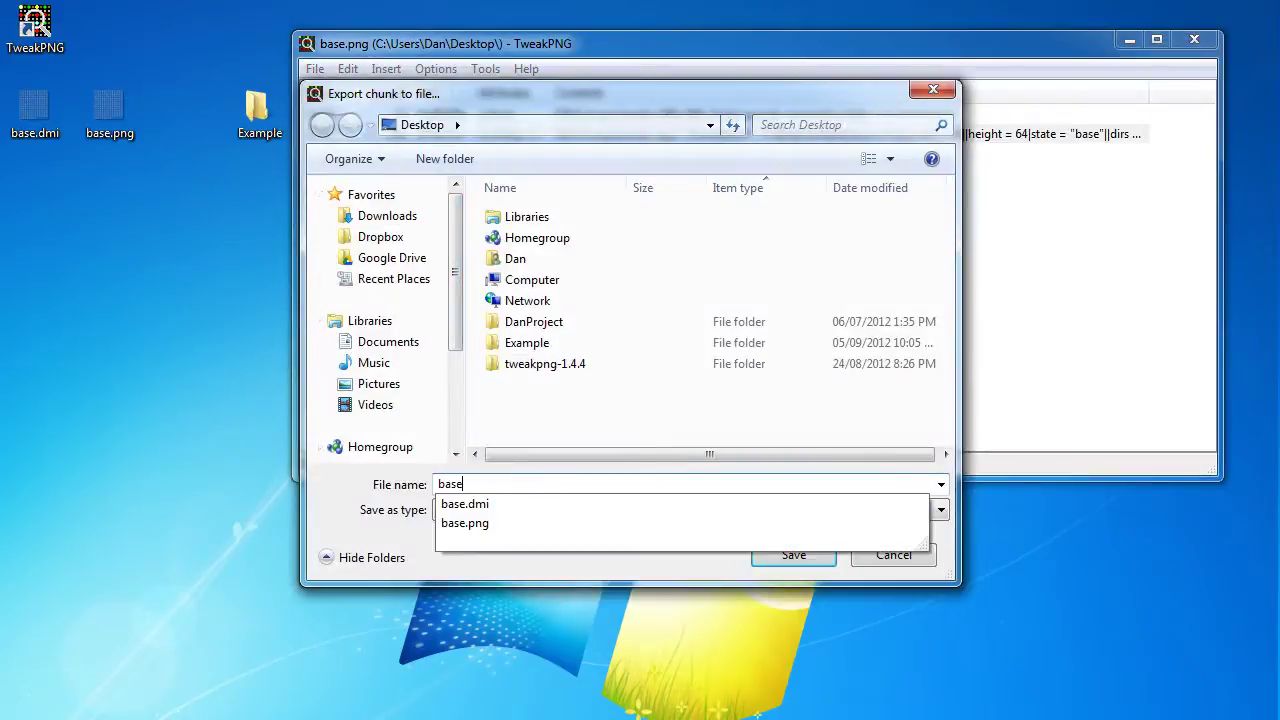
click(525, 412)
click(545, 345)
double_click(545, 350)
click(795, 556)
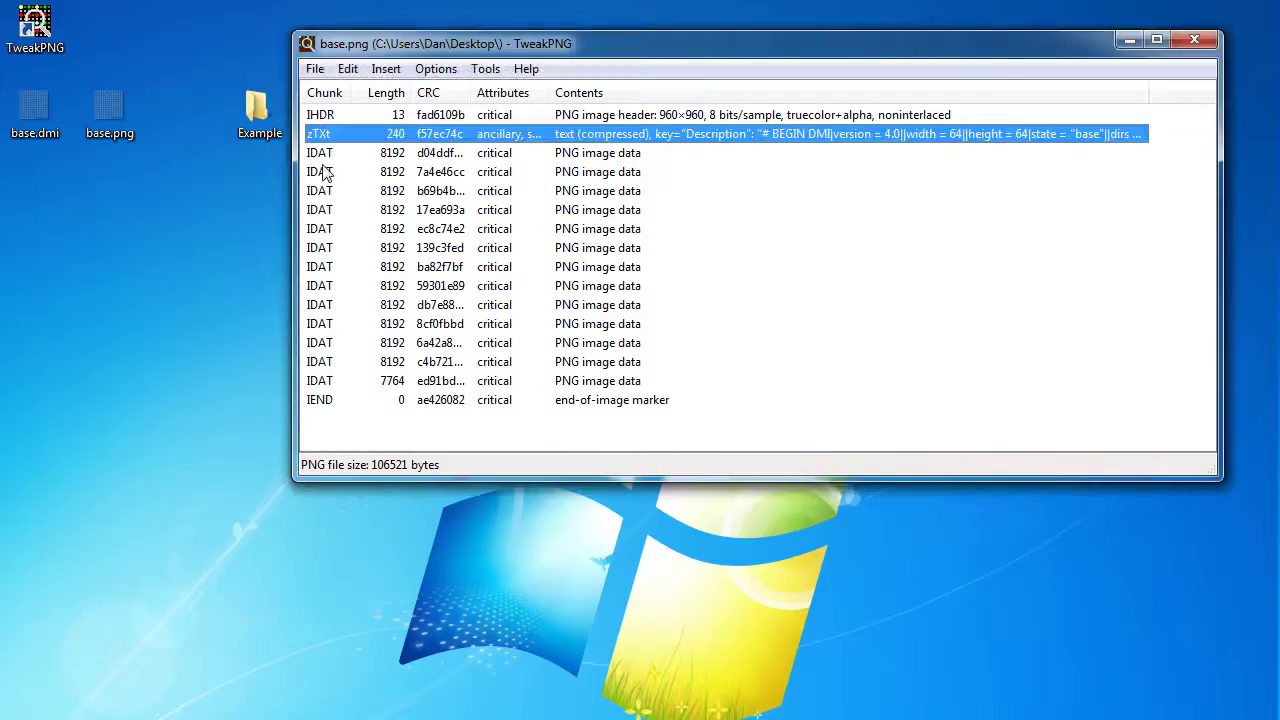
Open the Example folder from the desktop and close the TweakPNG window.
double_click(275, 128)
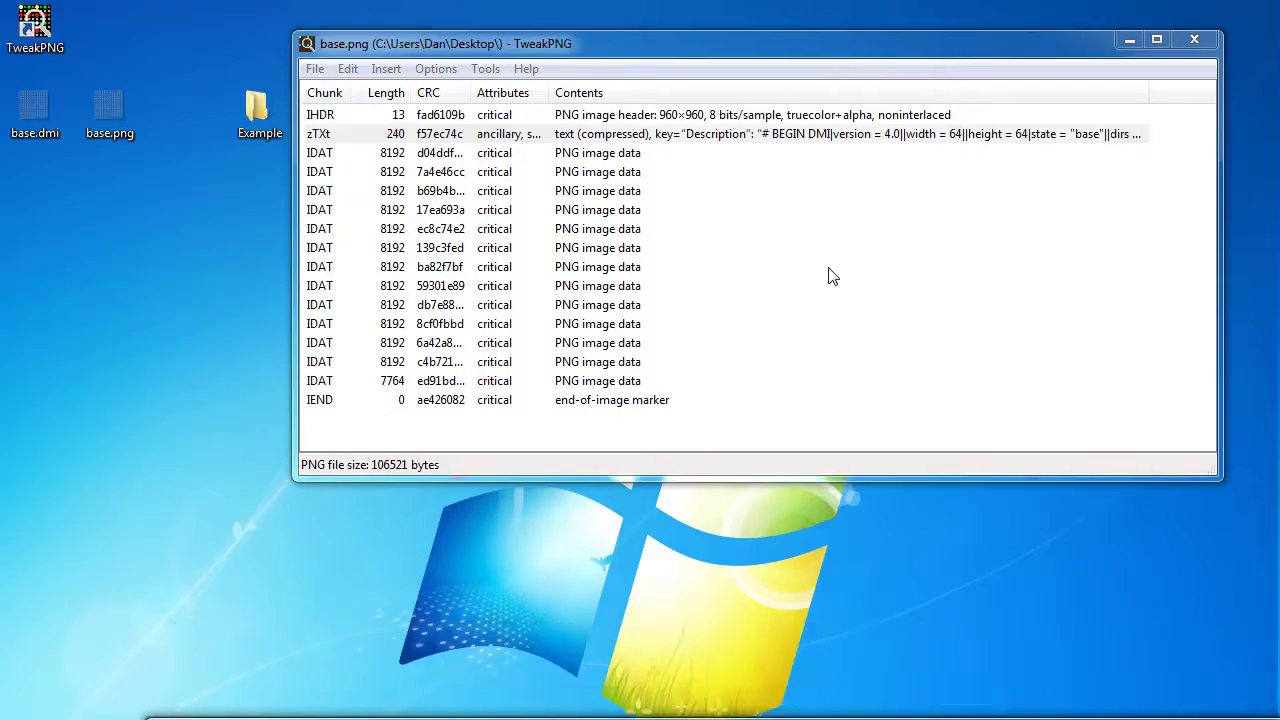
click(830, 270)
click(396, 136)
click(1194, 42)
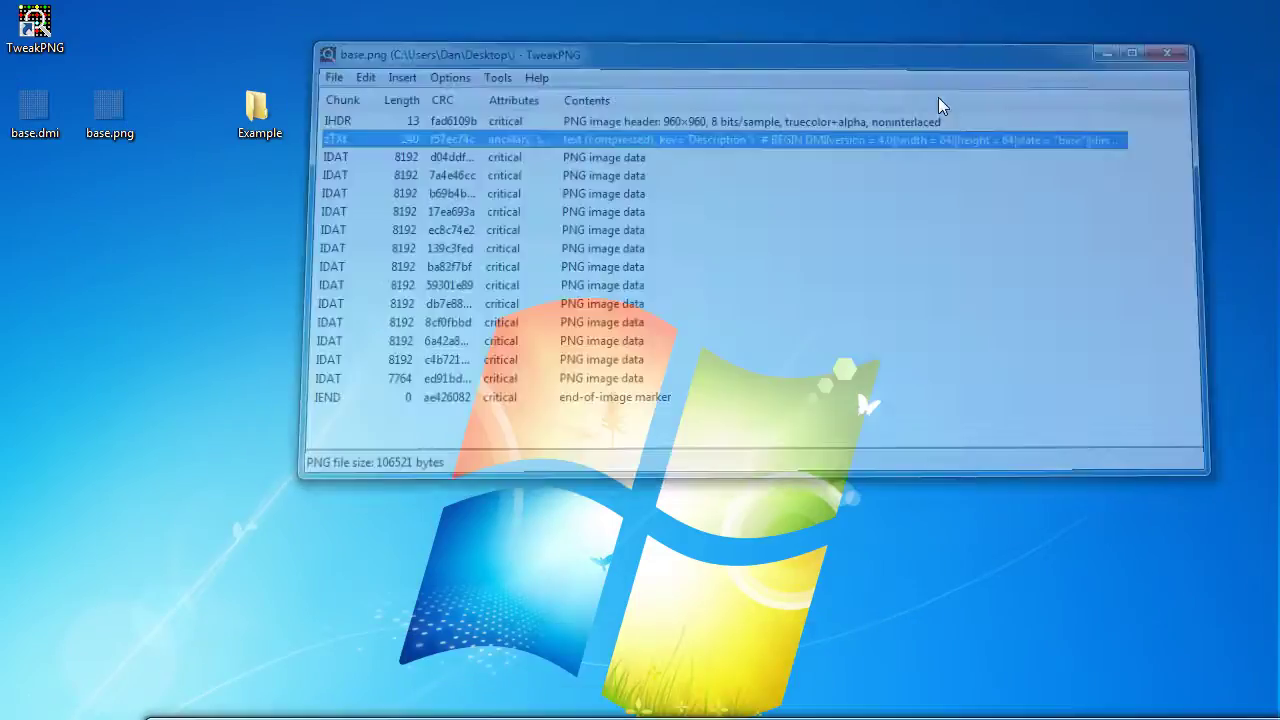
Duplicate base.dmi on the desktop.
click(15, 117)
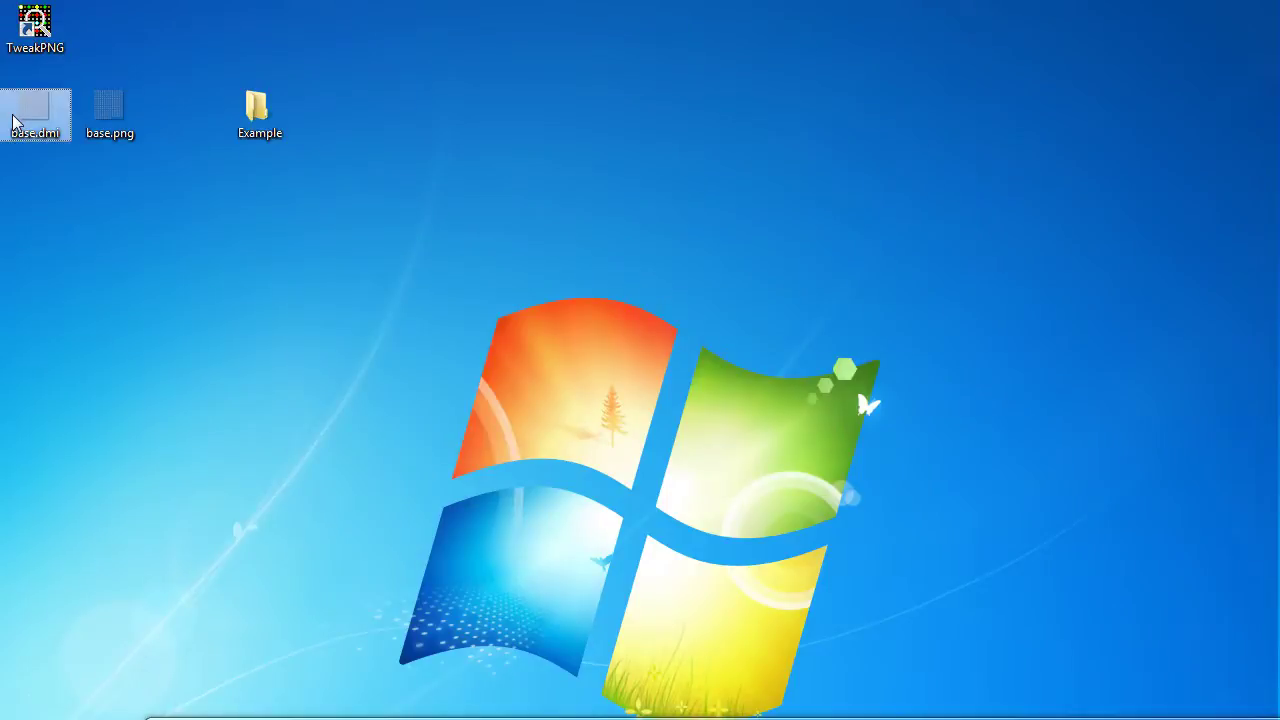
click(107, 198)
key(ctrl+v)
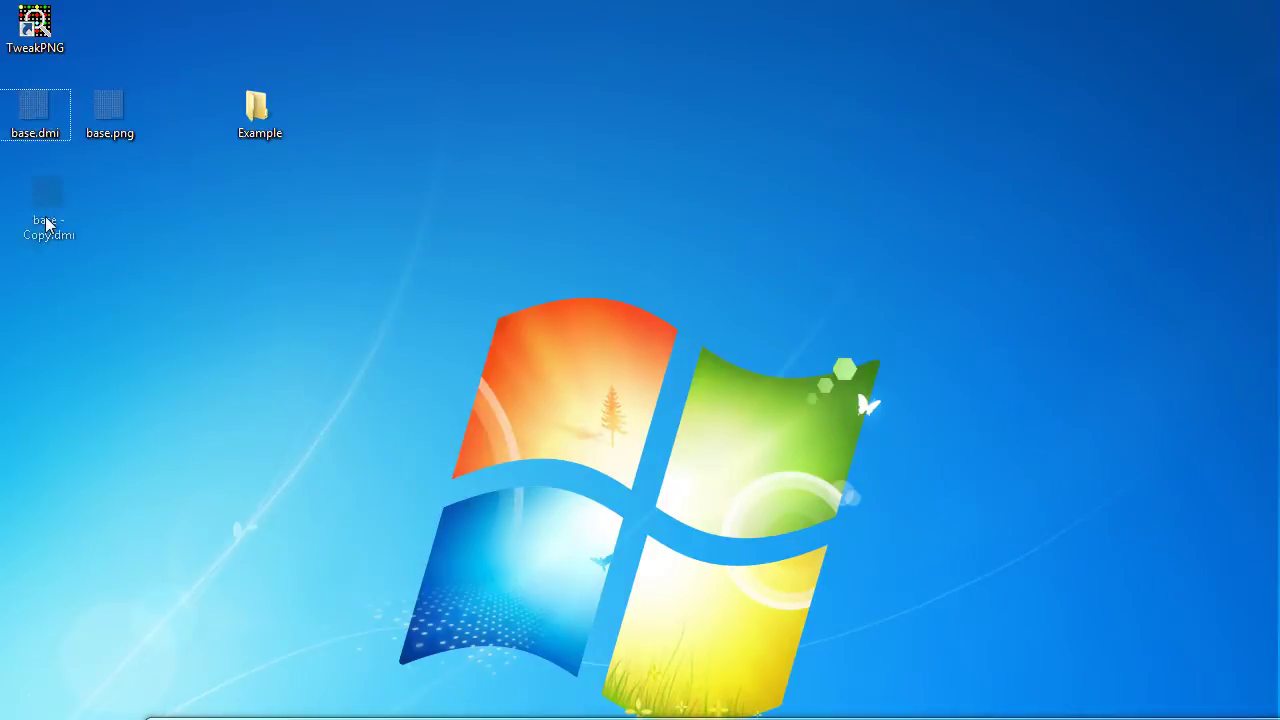
Start renaming base - Copy.dmi, select its .dmi extension, and leave the name as it is.
click(50, 225)
right_click(52, 228)
click(130, 548)
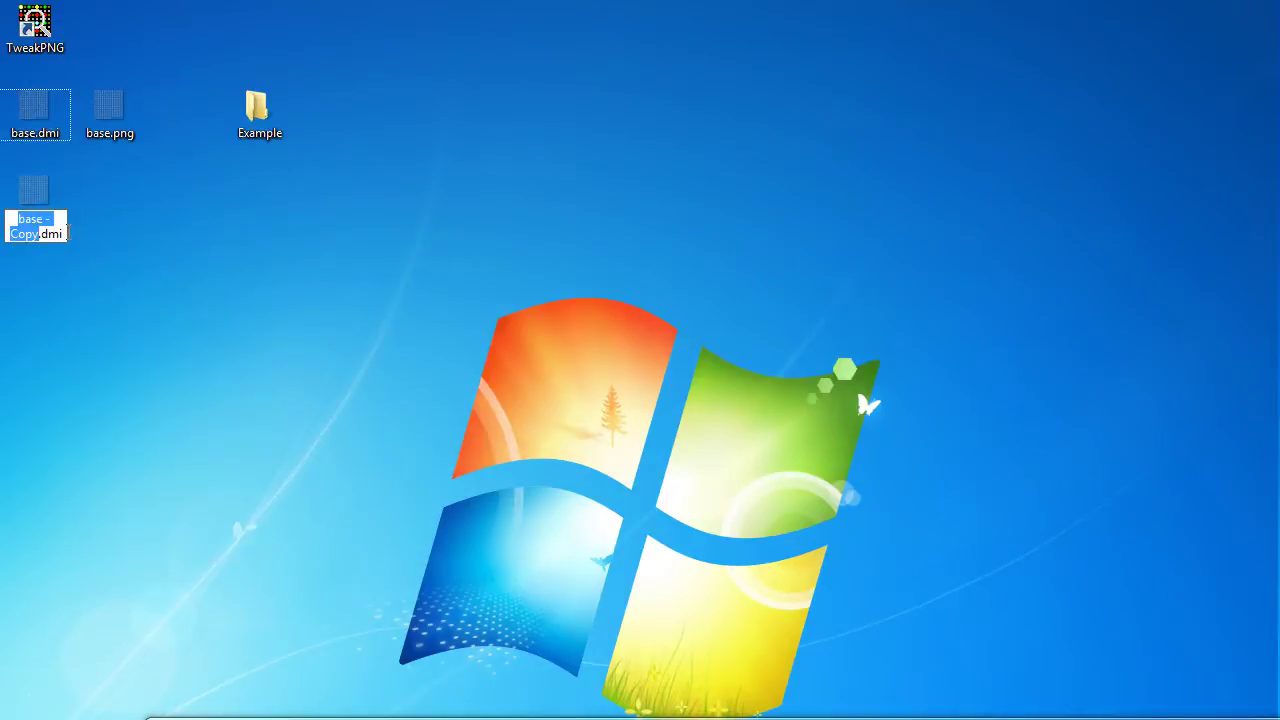
key(End)
key(shift+Left)
key(shift+Left)
key(shift+Left)
key(shift+Left)
key(Return)
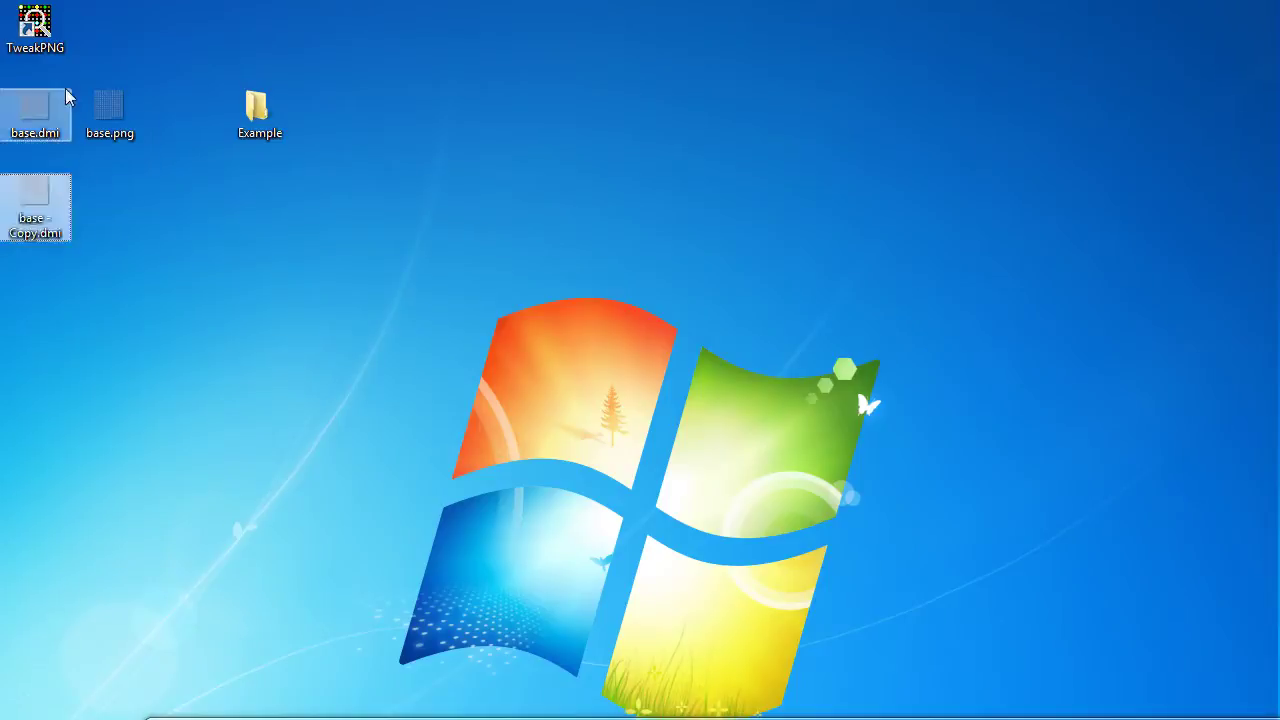
Switch to Adobe Photoshop CS6 by opening the desktop's base.png with it, and reposition its window.
click(115, 118)
click(117, 156)
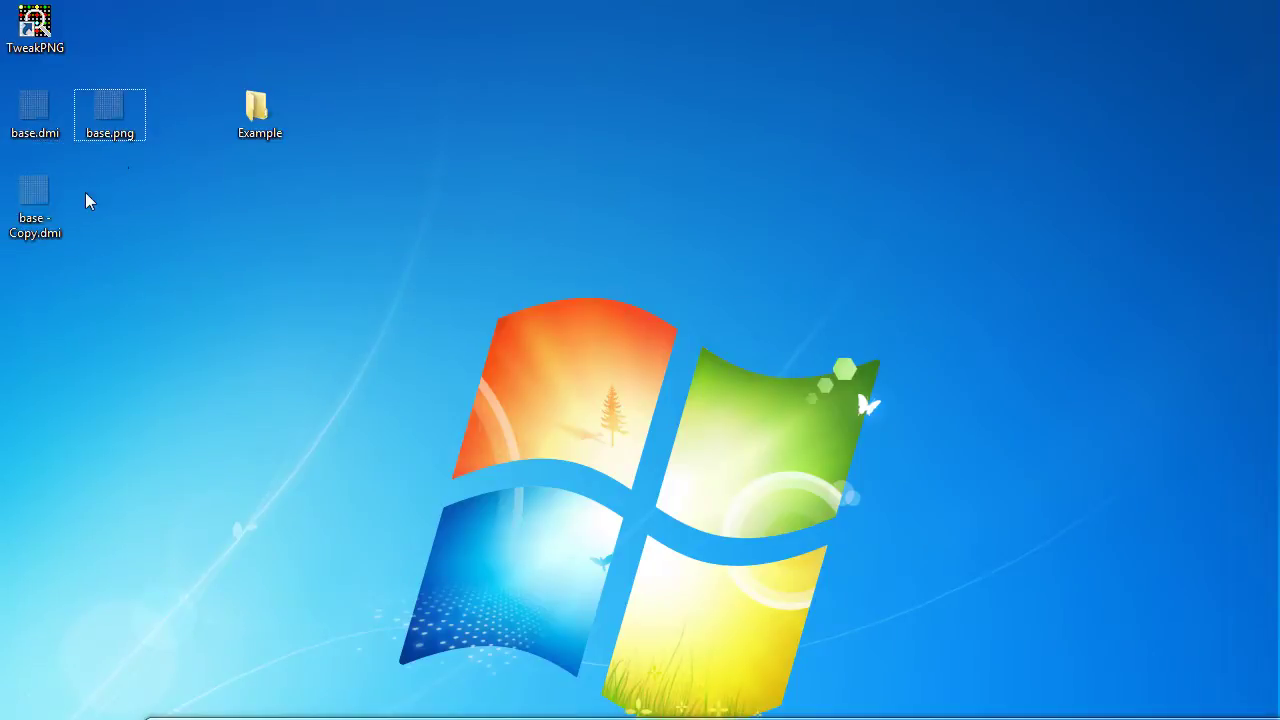
right_click(104, 113)
mouse_move(192, 340)
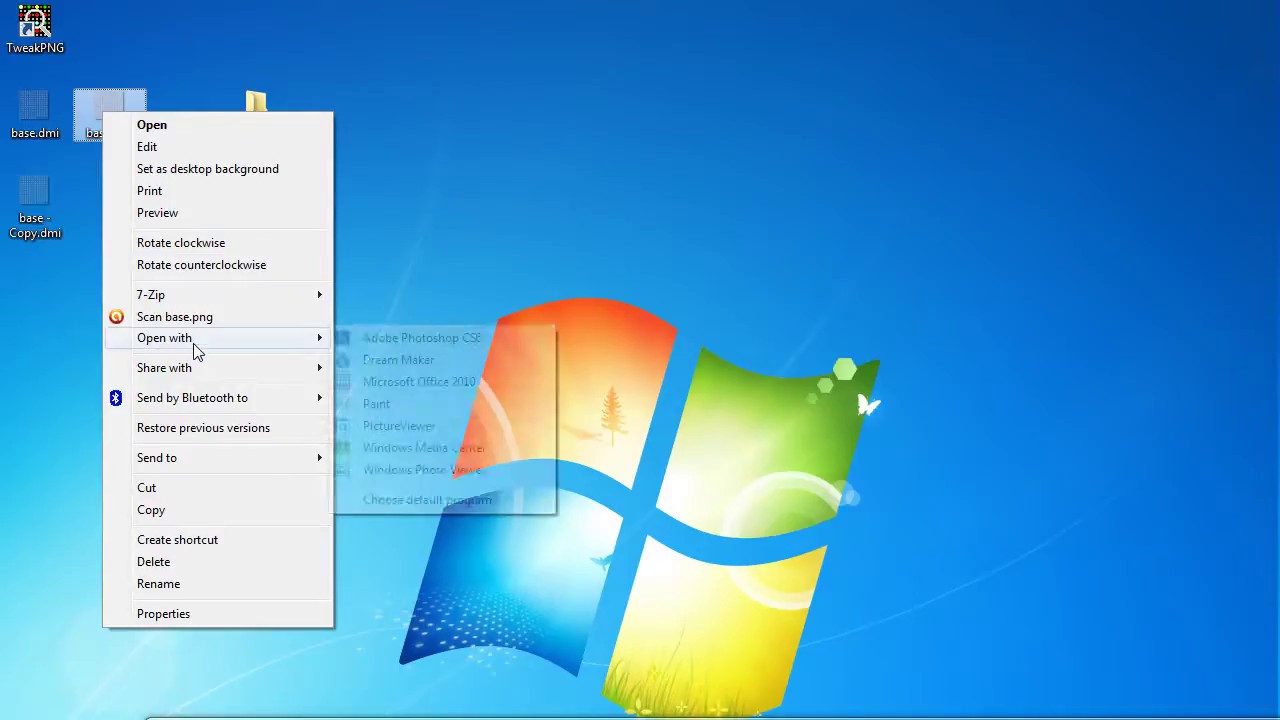
click(462, 340)
drag(547, 102, 664, 20)
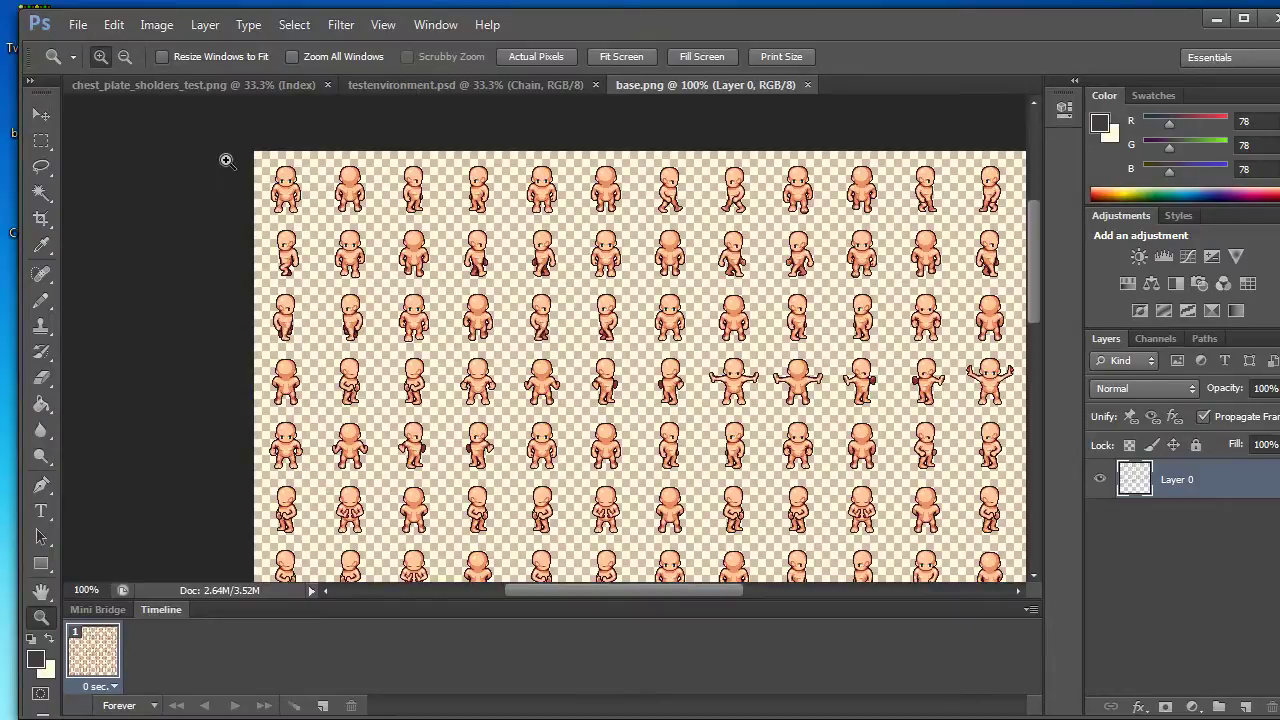
Try shifting the sprite sheet's colours with a Color Balance adjustment.
click(155, 25)
mouse_move(180, 78)
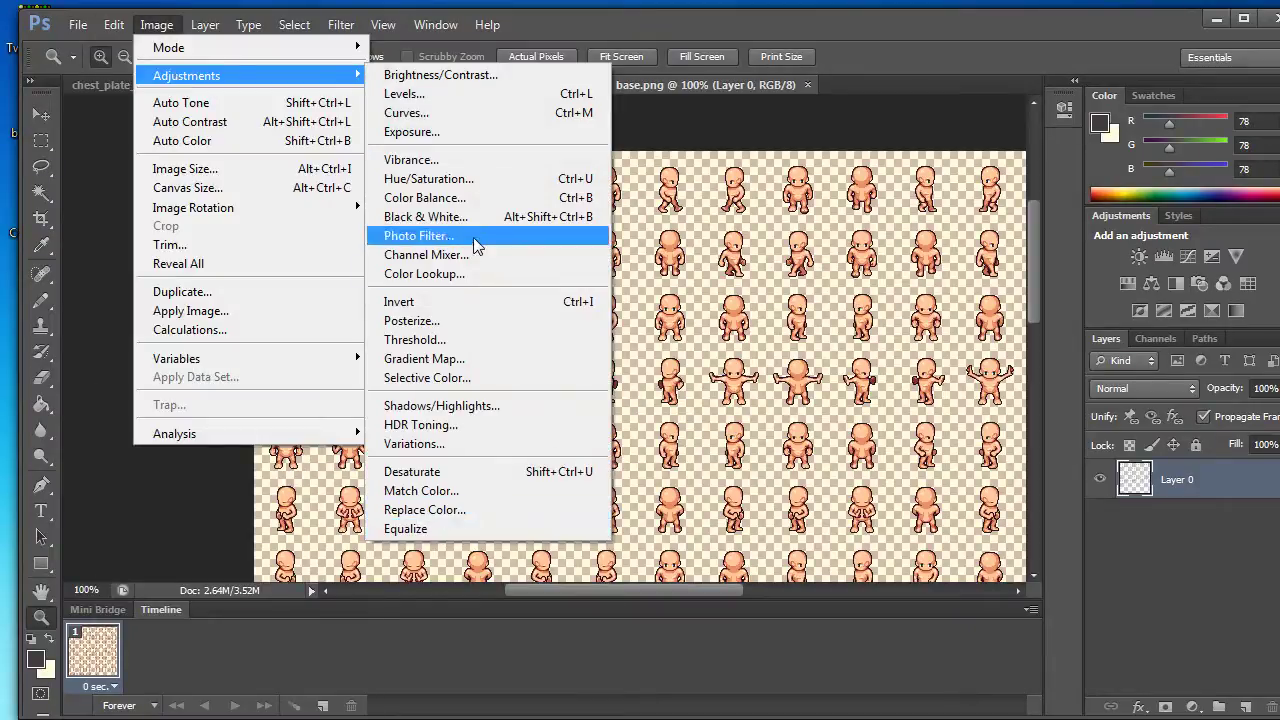
click(440, 198)
drag(425, 399, 513, 399)
drag(414, 421, 515, 422)
drag(414, 445, 315, 445)
click(625, 384)
key(z)
Darken the sprites in base.png by lowering the brightness to about -56 with a Brightness/Contrast adjustment.
click(157, 24)
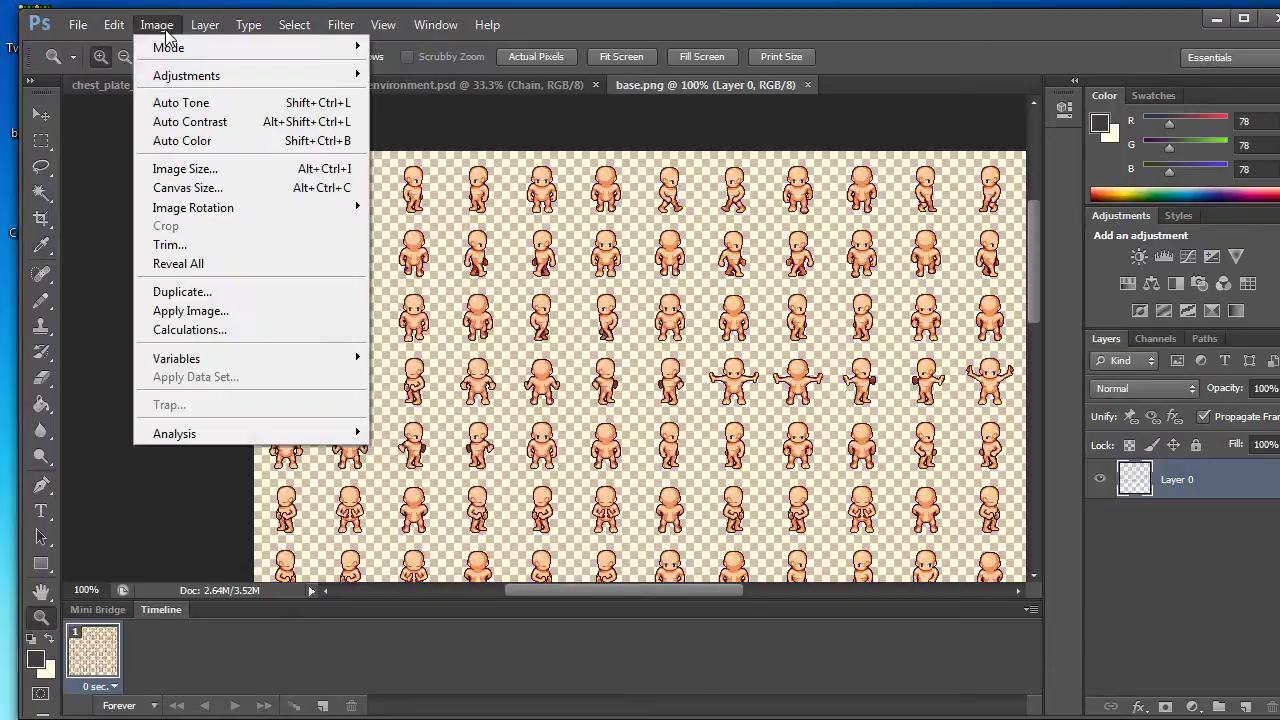
mouse_move(220, 76)
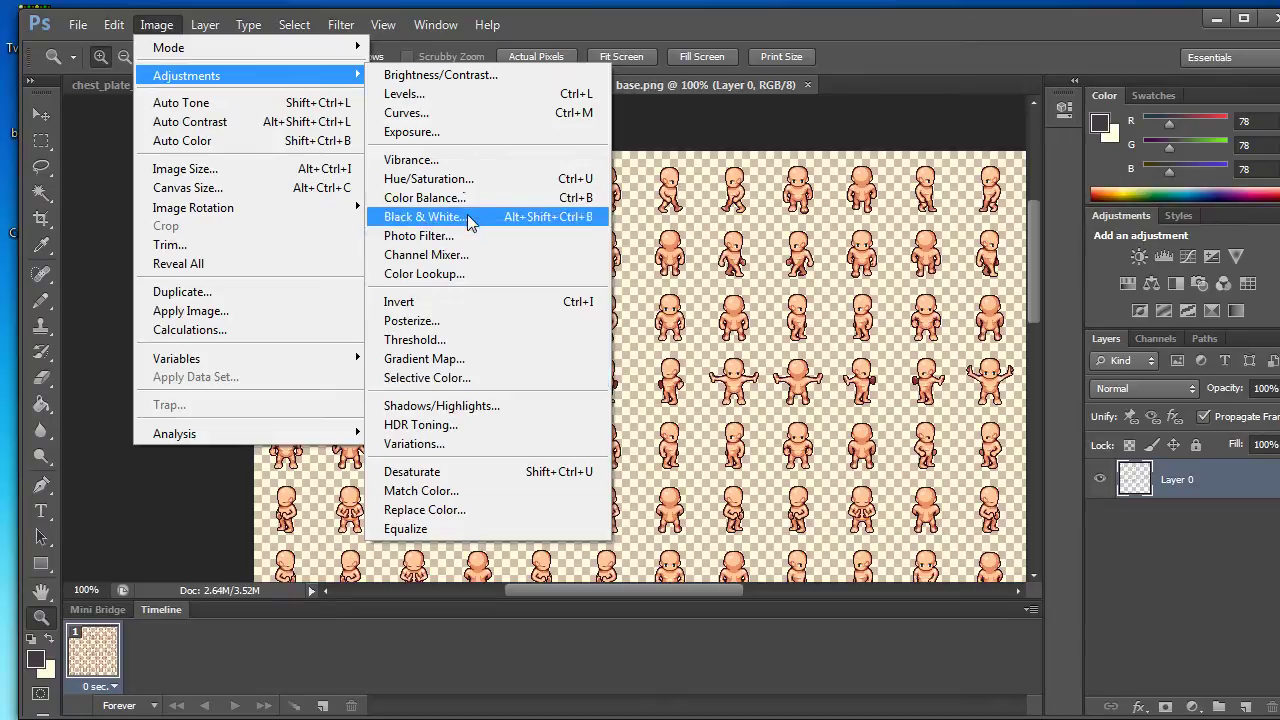
click(440, 76)
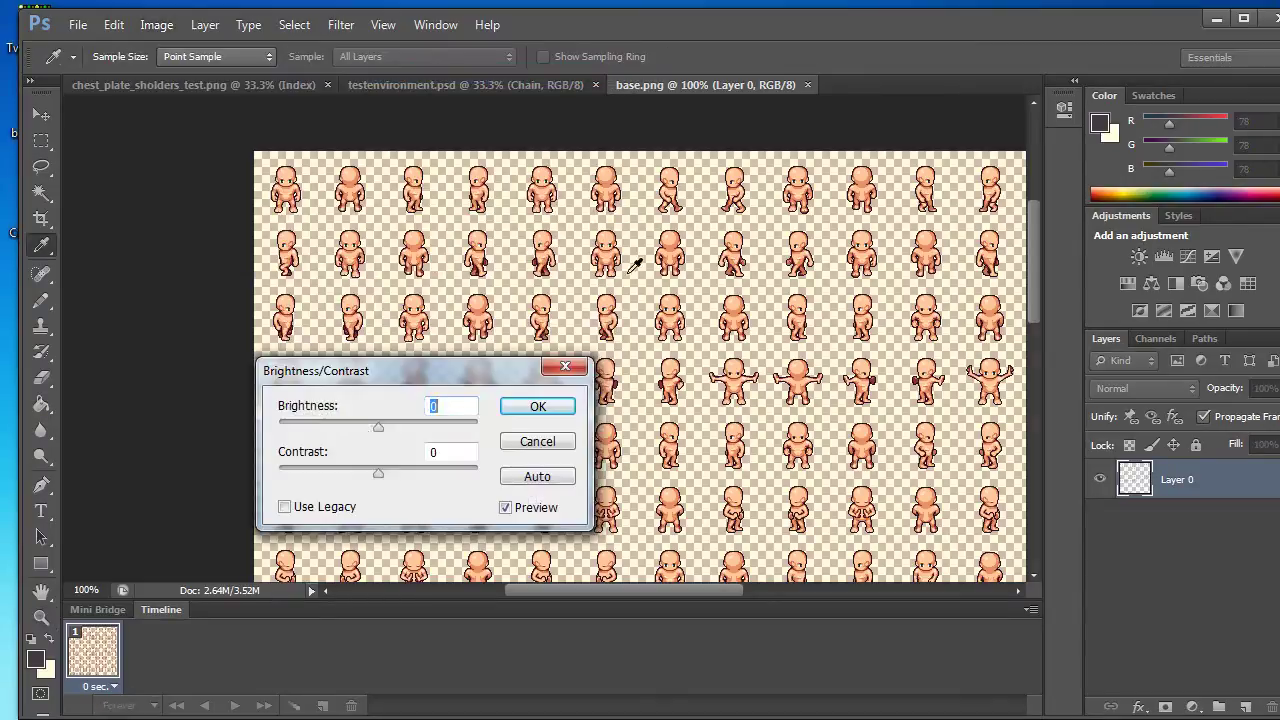
drag(378, 432, 320, 445)
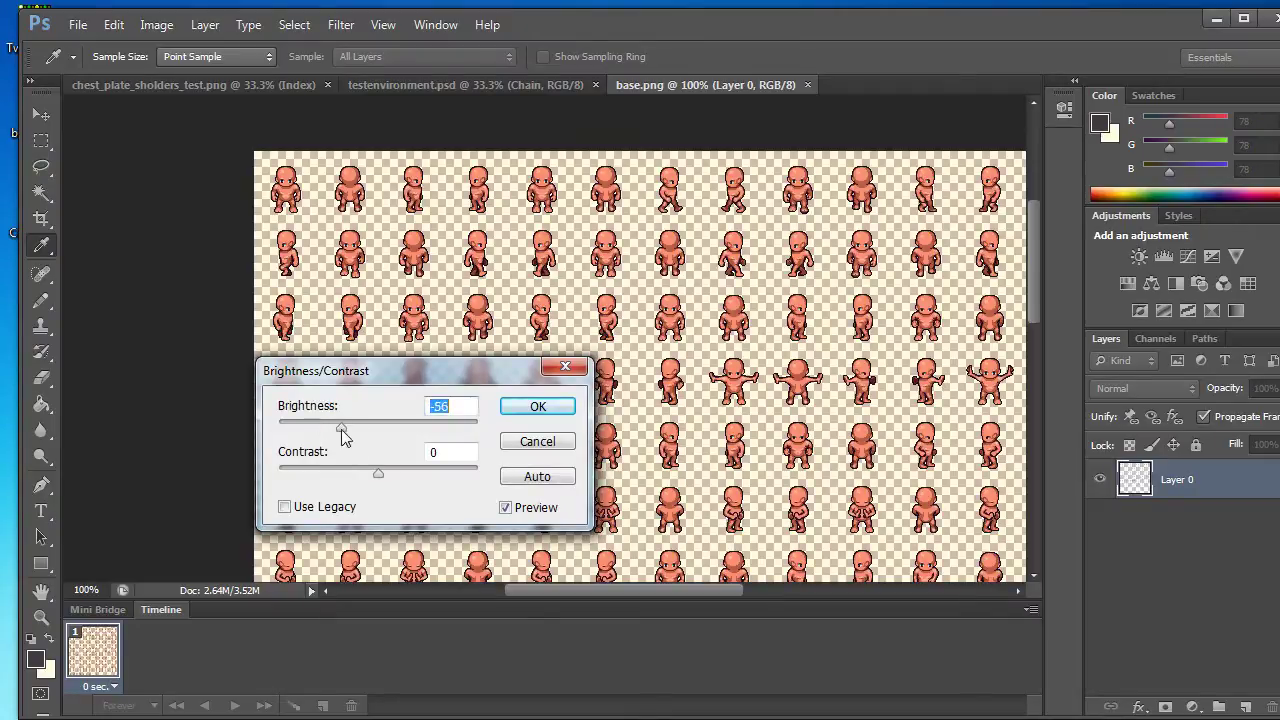
click(568, 406)
key(z)
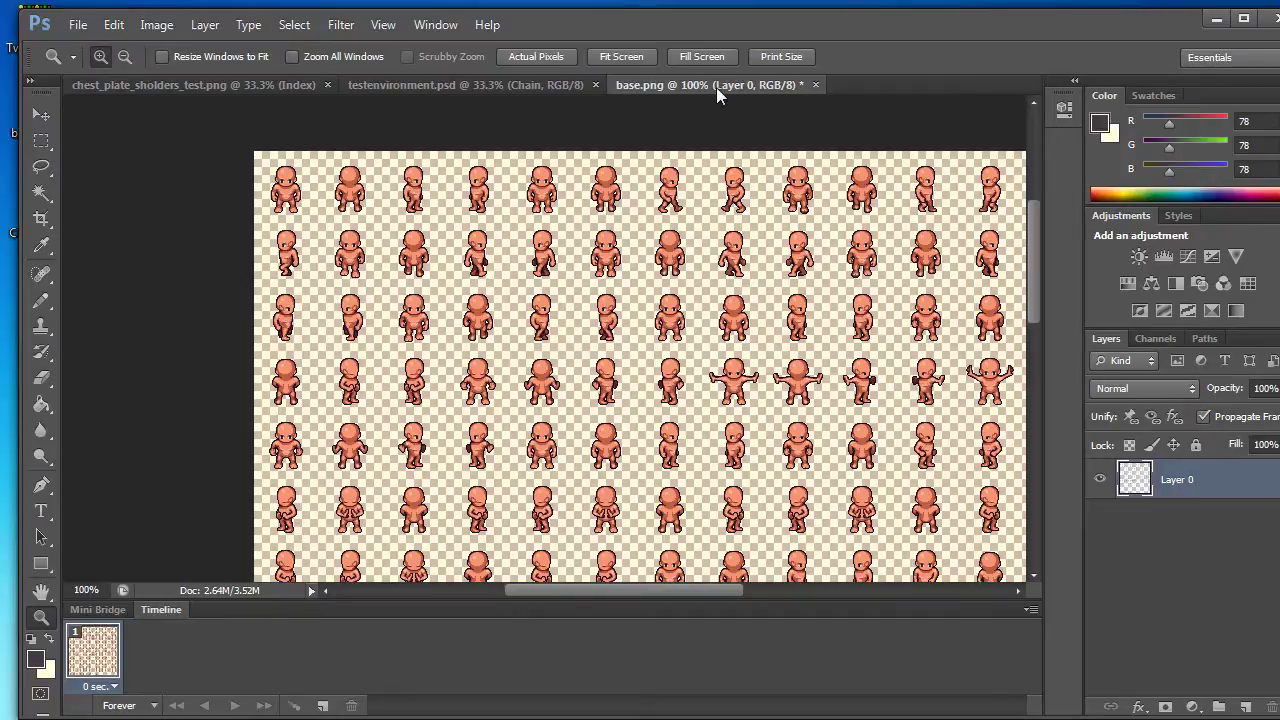
Show the testenvironment.psd document and reposition the window so its full layer list can be seen.
click(409, 86)
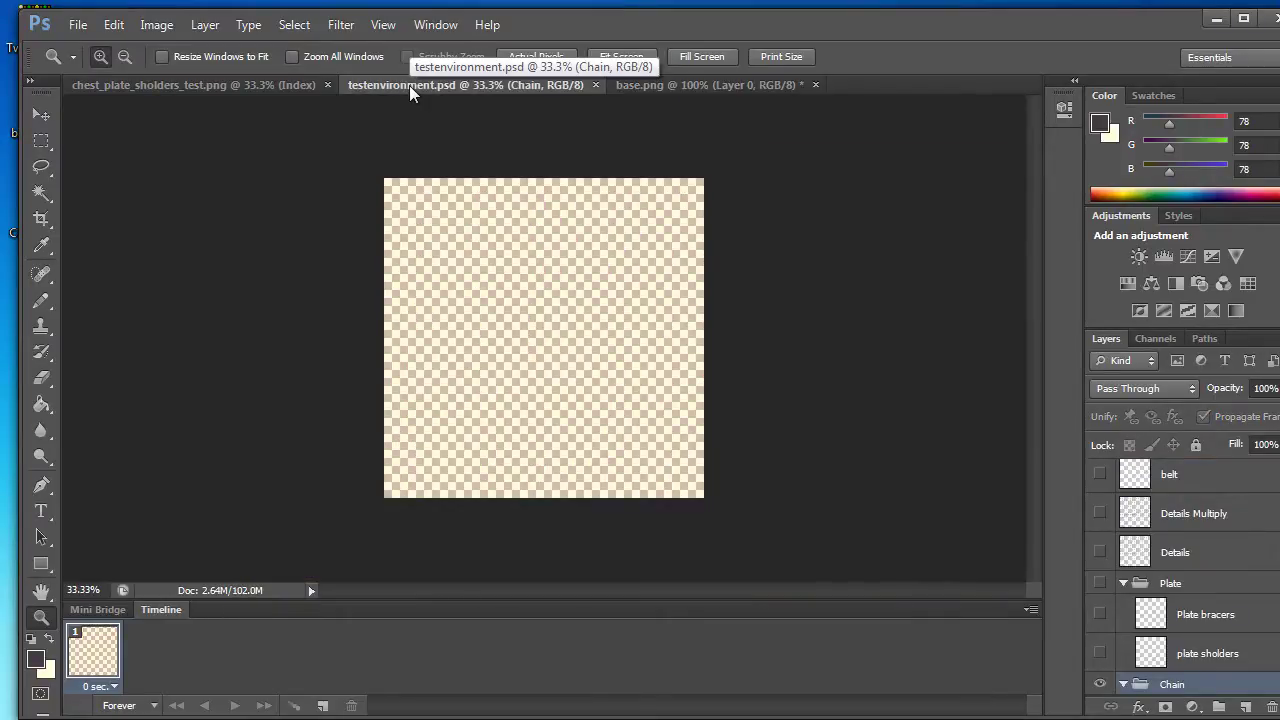
double_click(1090, 33)
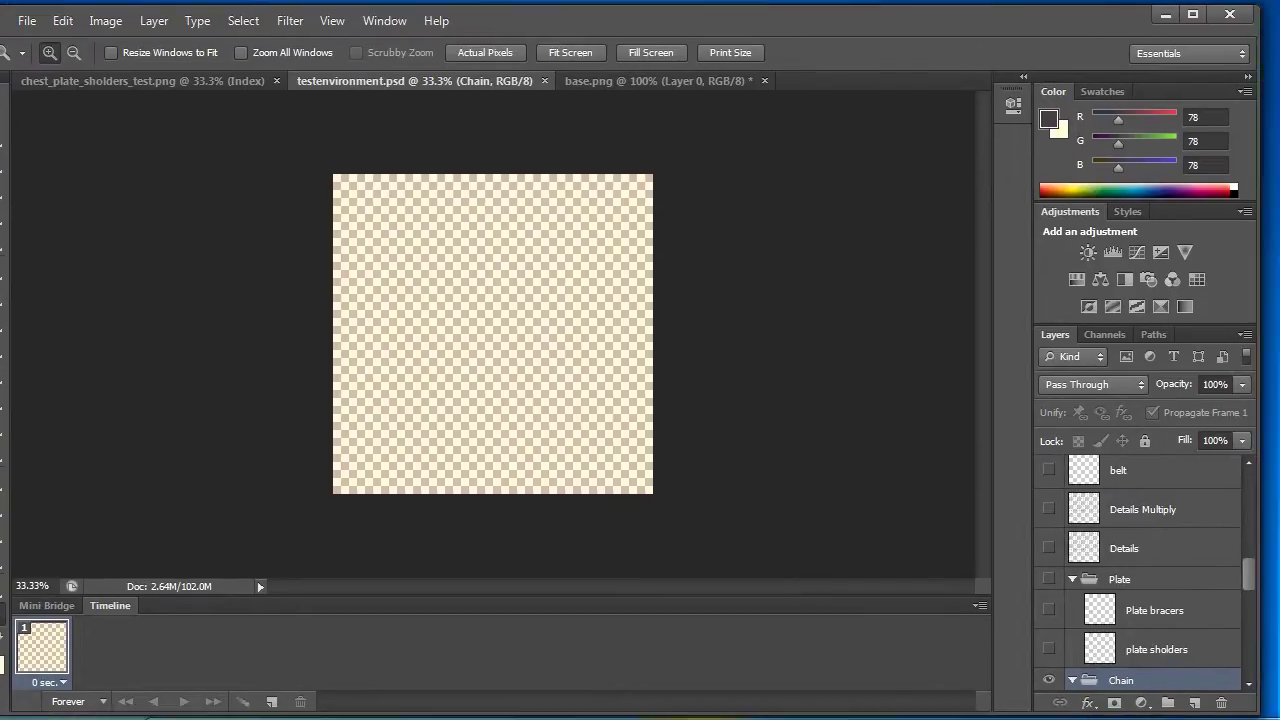
Make all the body-part layers of the Parts group visible, from head up to bracers.
drag(600, 22, 707, 21)
drag(1234, 625, 1228, 667)
click(1034, 671)
click(1034, 632)
click(1034, 593)
click(1034, 554)
click(1034, 515)
click(1034, 476)
scroll(1036, 480, up, 1)
scroll(1040, 505, up, 1)
click(1034, 515)
click(1034, 476)
scroll(1036, 490, up, 1)
click(1034, 484)
scroll(1034, 484, up, 2)
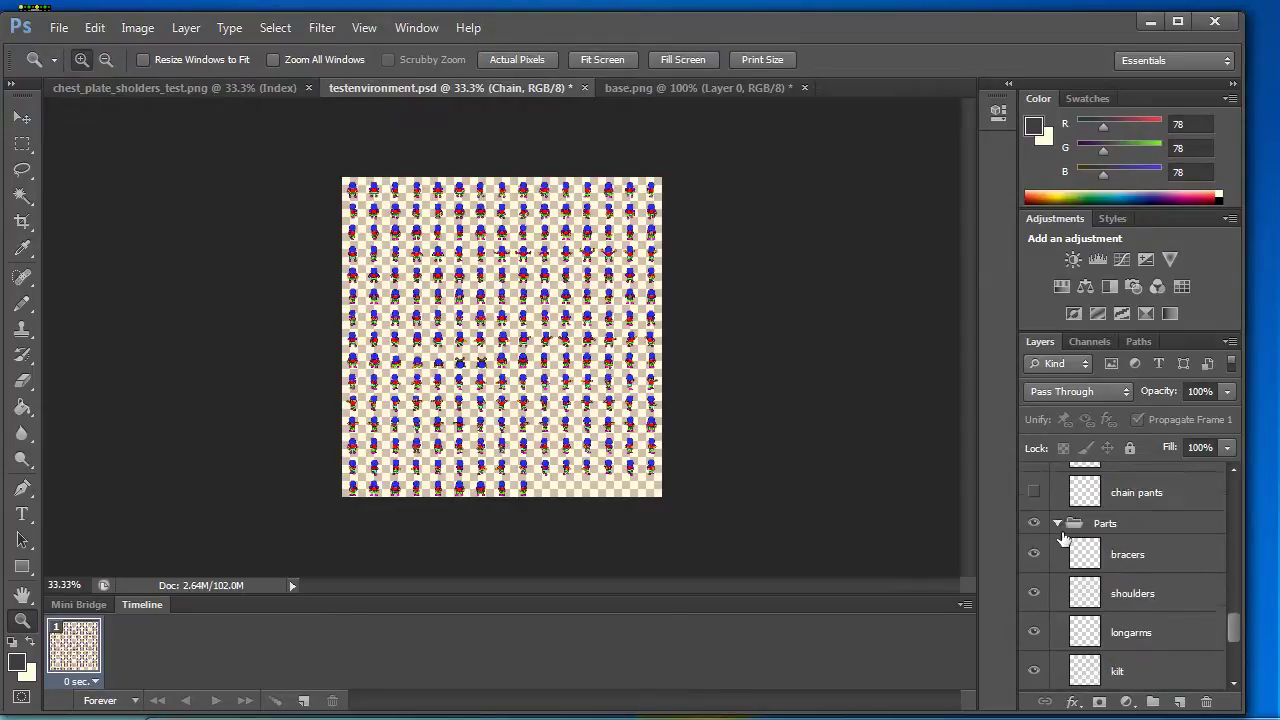
Select the transparent area around the pants on the pants layer with the Magic Wand, and clear that selection.
click(362, 201)
click(341, 181)
click(342, 182)
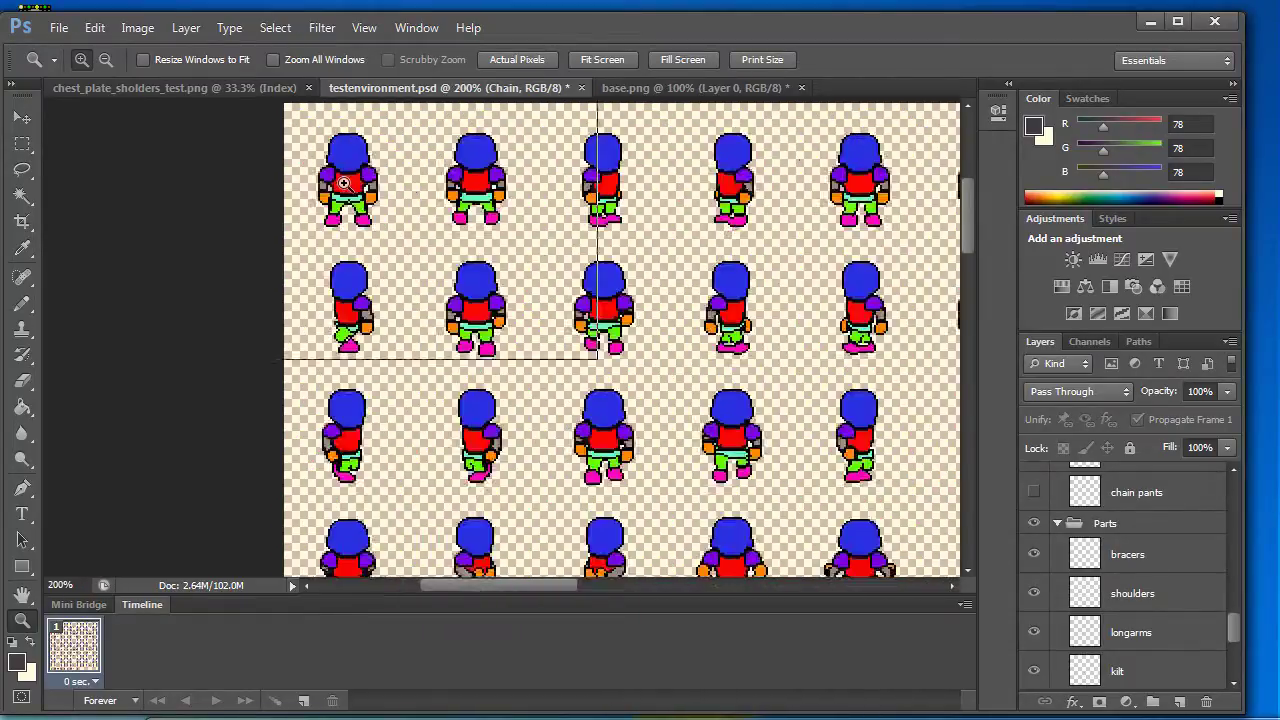
click(344, 184)
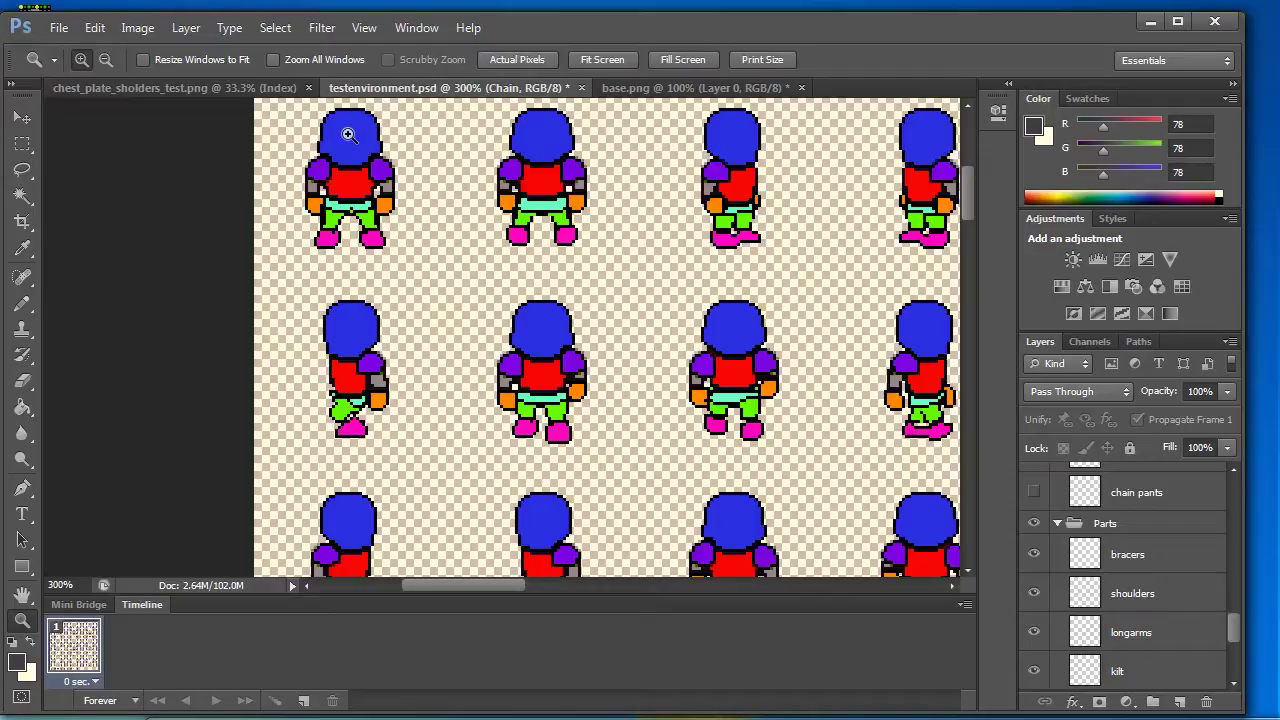
scroll(366, 280, up, 2)
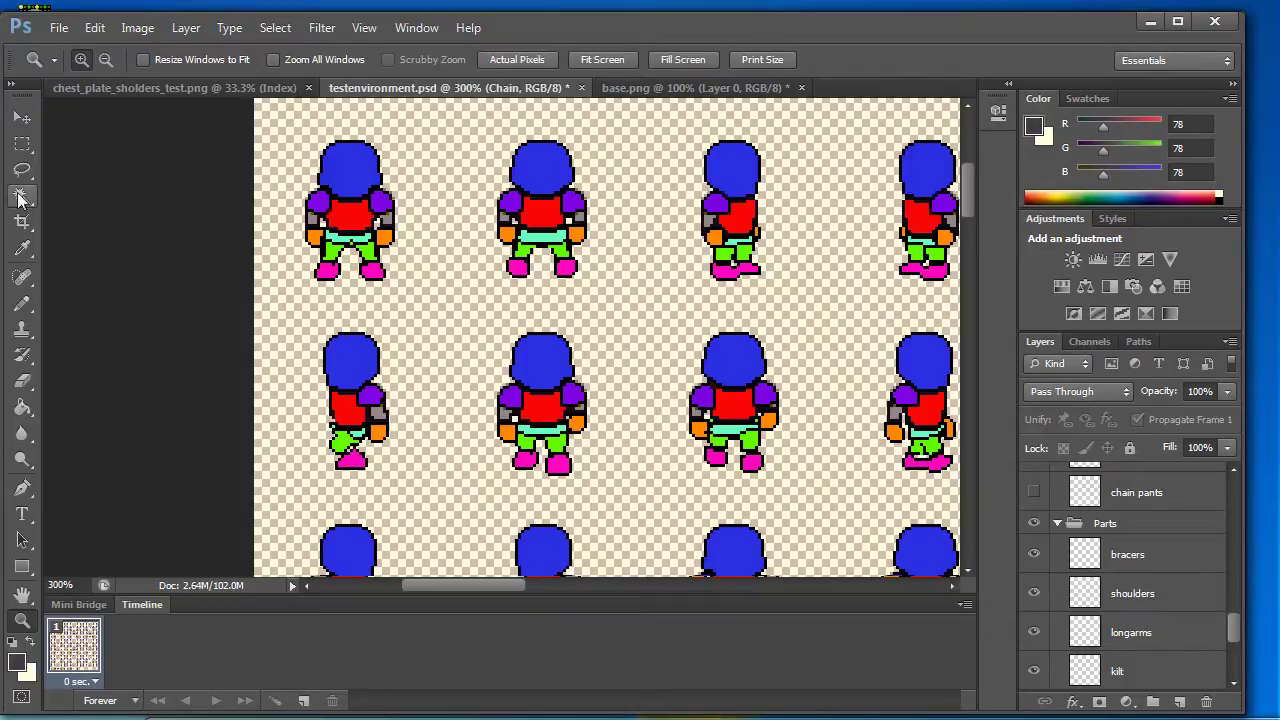
key(w)
click(1126, 557)
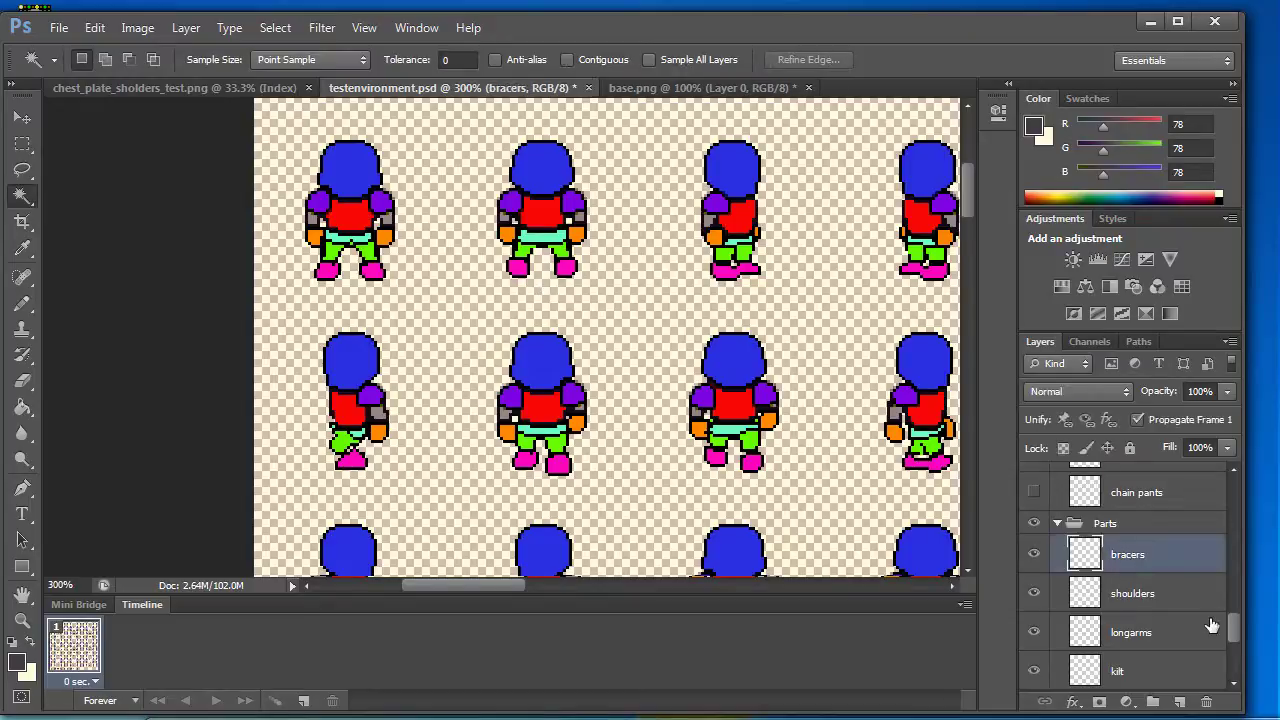
drag(1234, 640, 1235, 673)
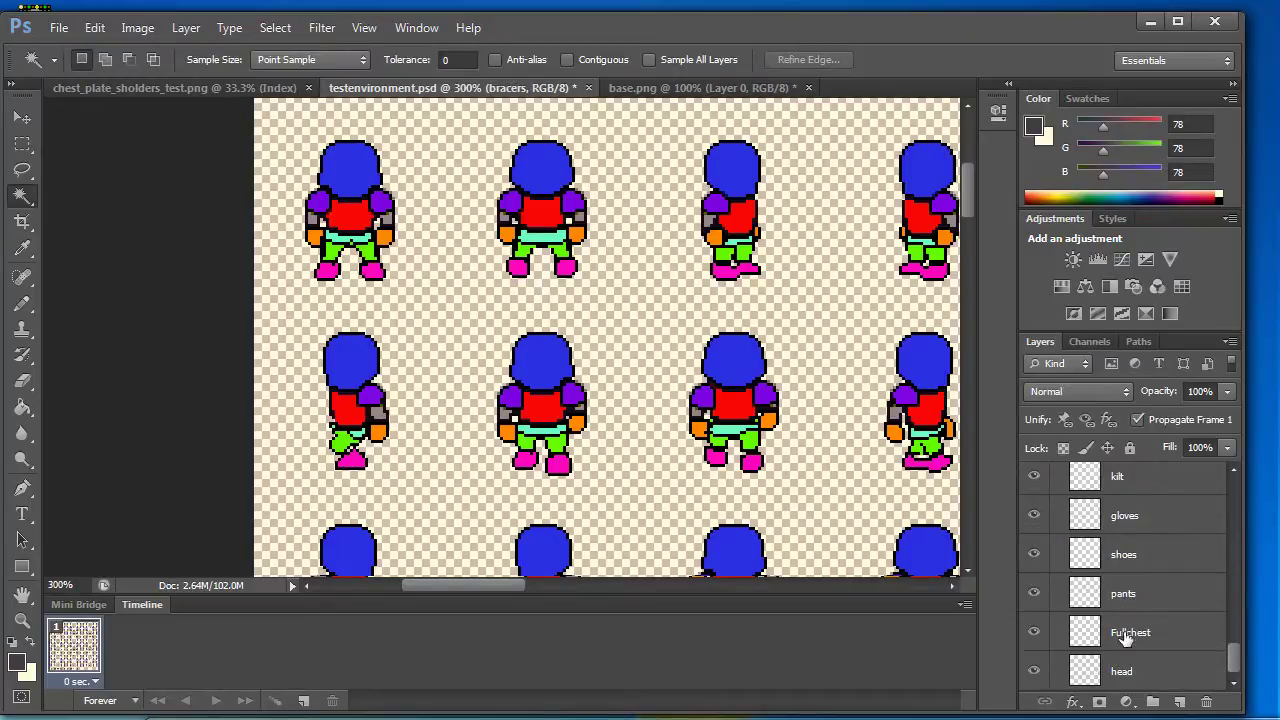
click(1130, 594)
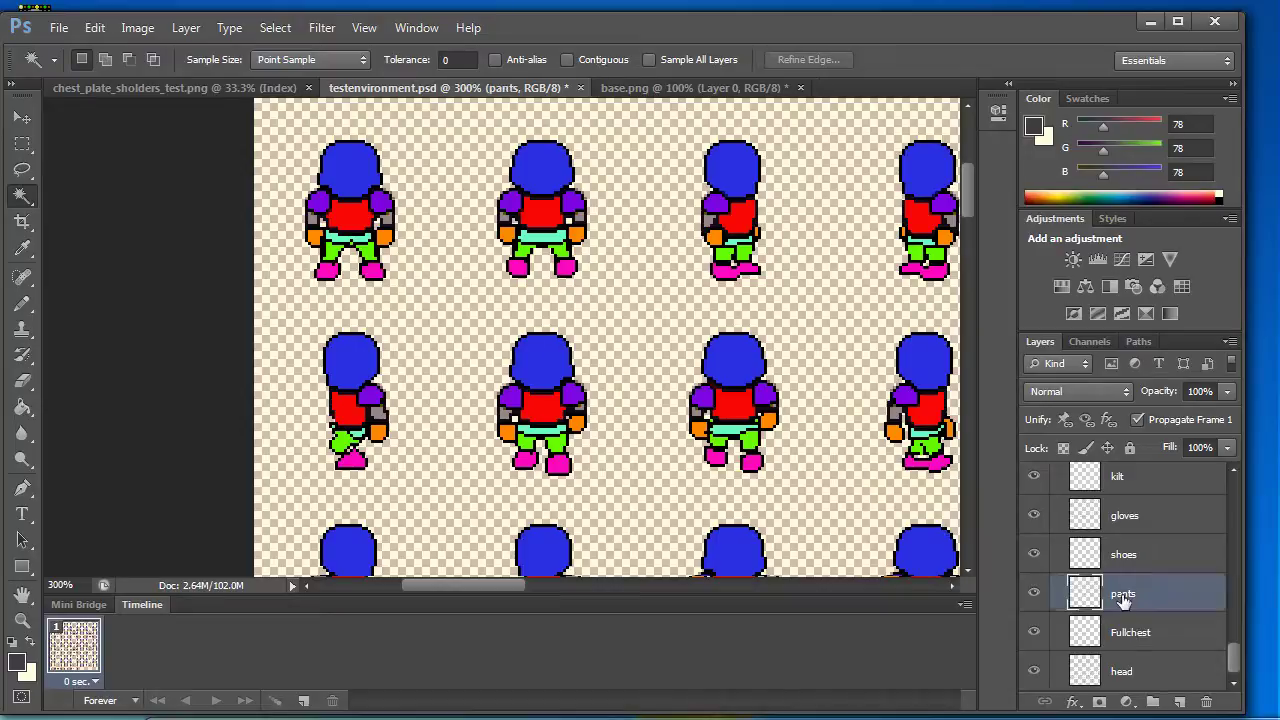
click(361, 301)
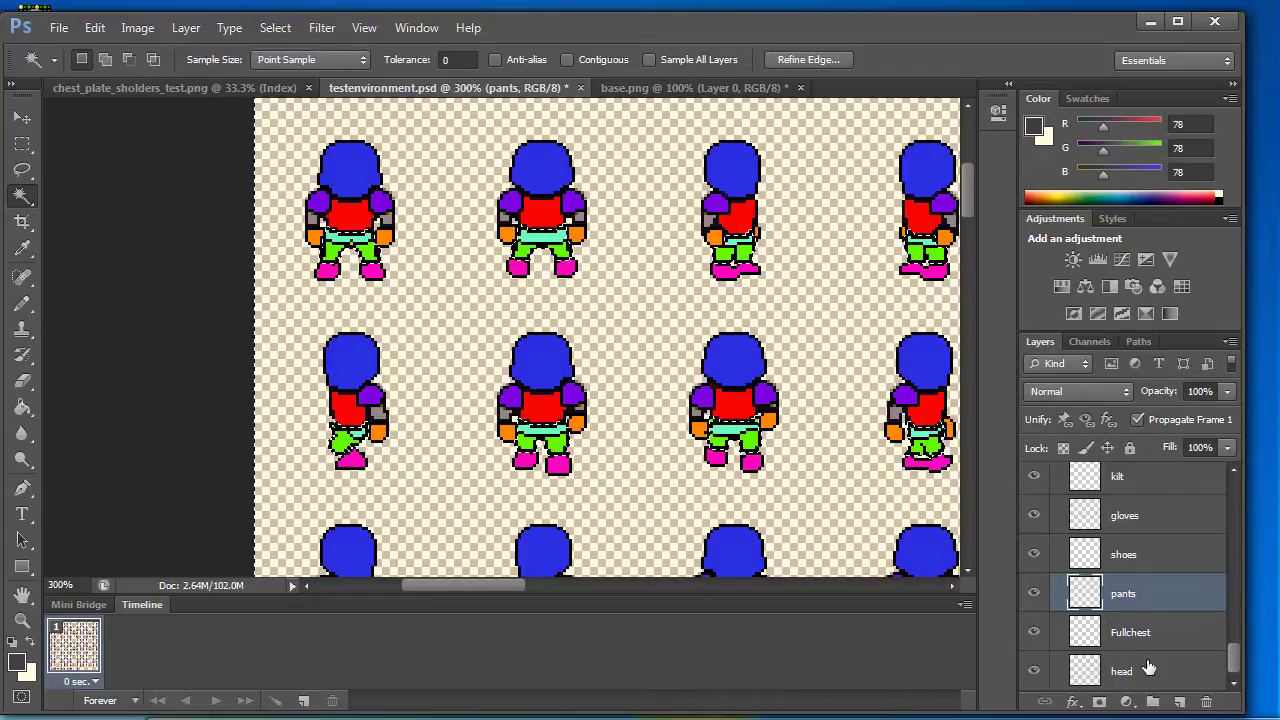
mouse_move(1235, 658)
mouse_down()
mouse_move(1235, 605)
mouse_move(1236, 635)
mouse_up()
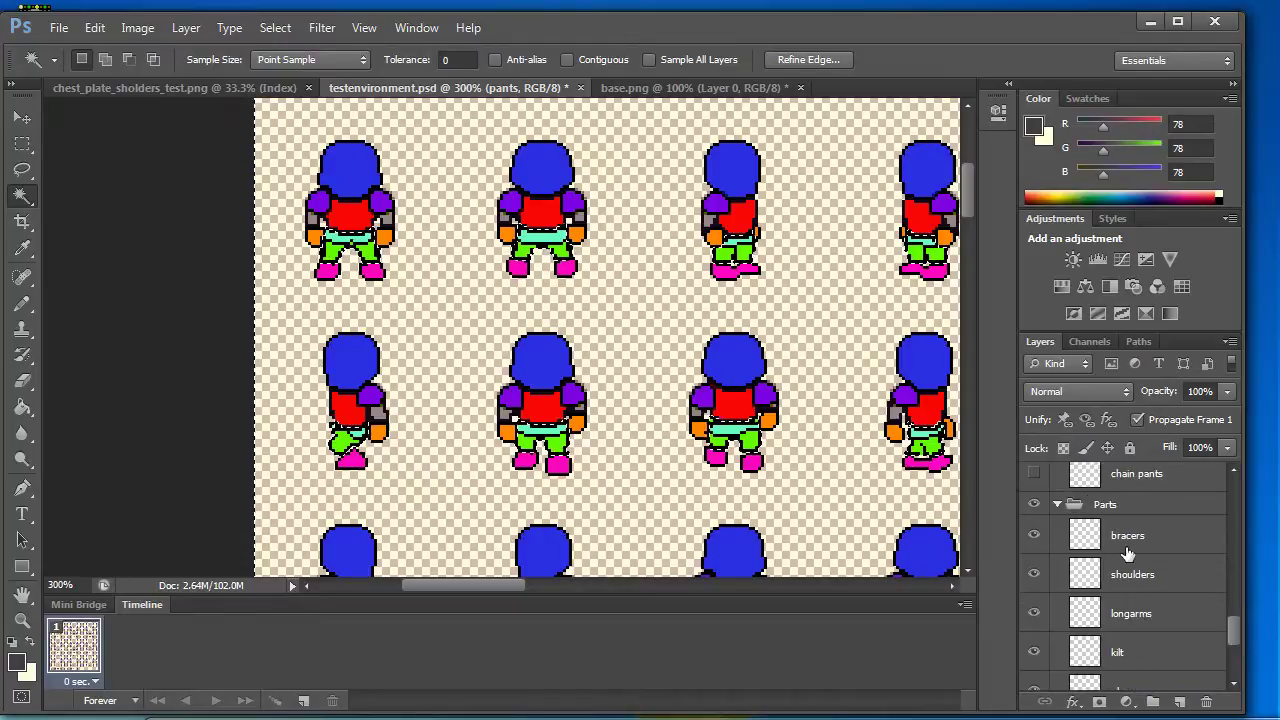
click(28, 150)
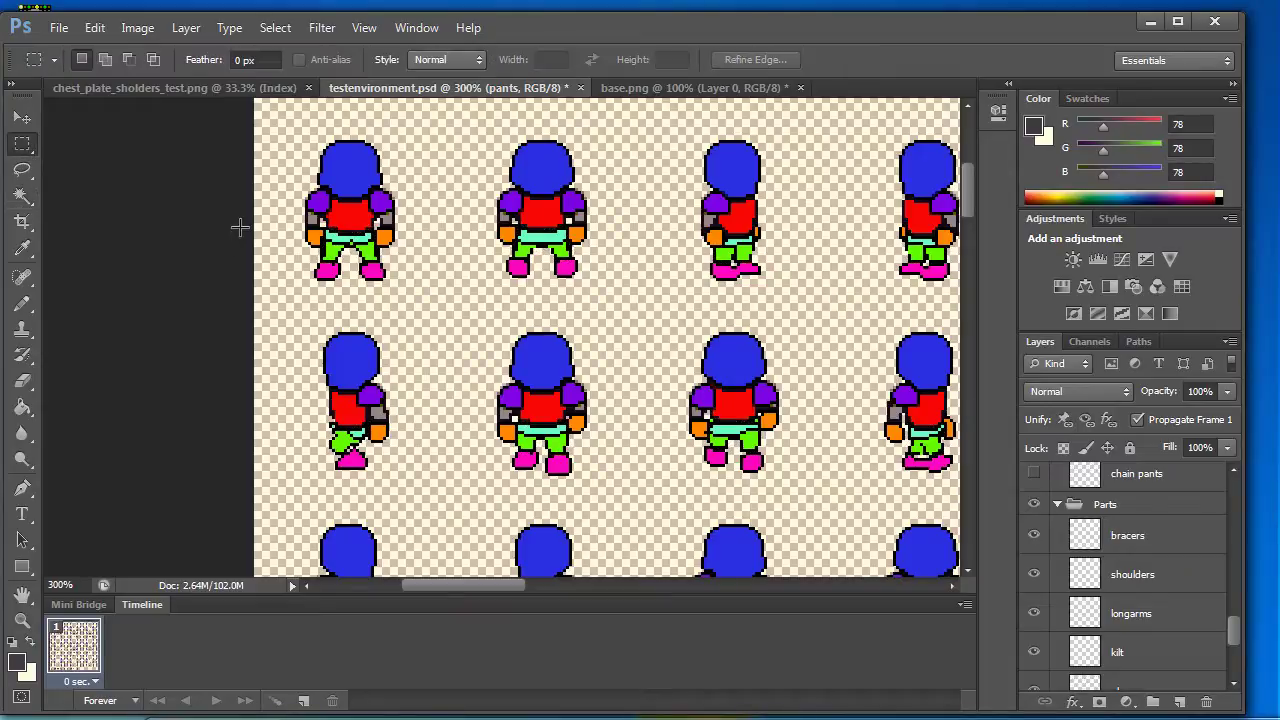
Open chest_plate_sholders_test.png from the Example folder on the desktop.
click(59, 27)
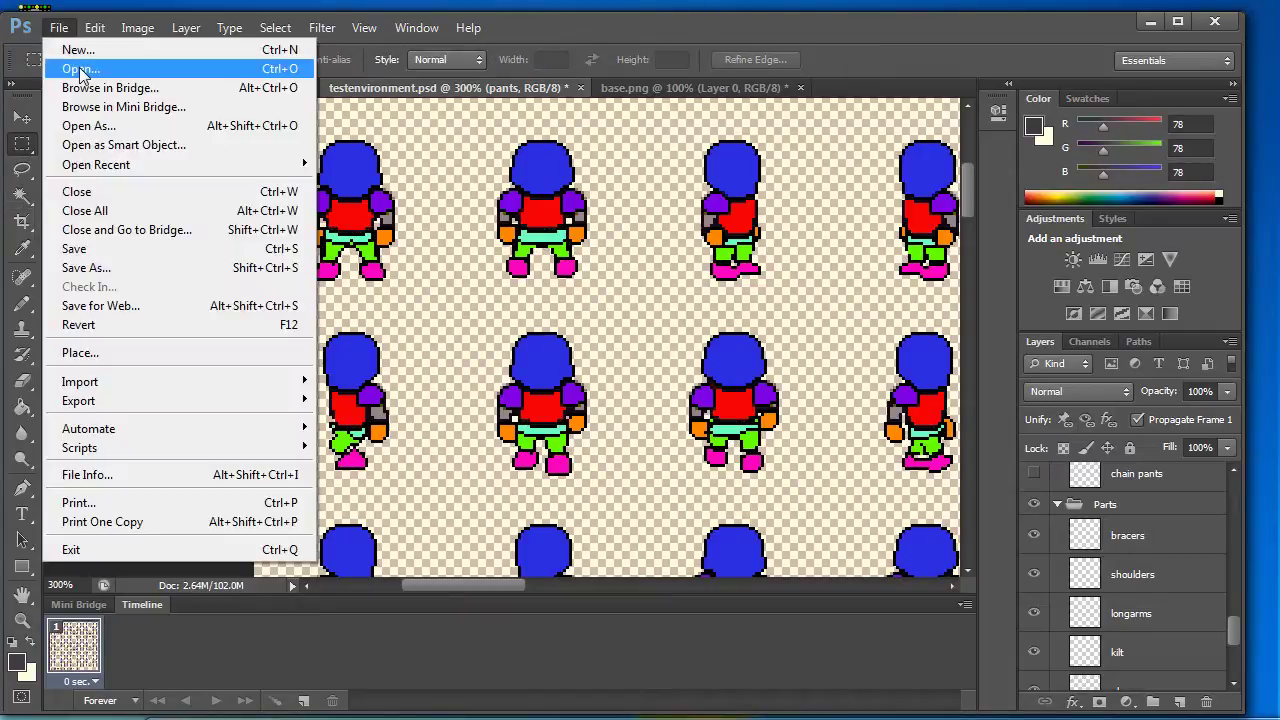
click(81, 69)
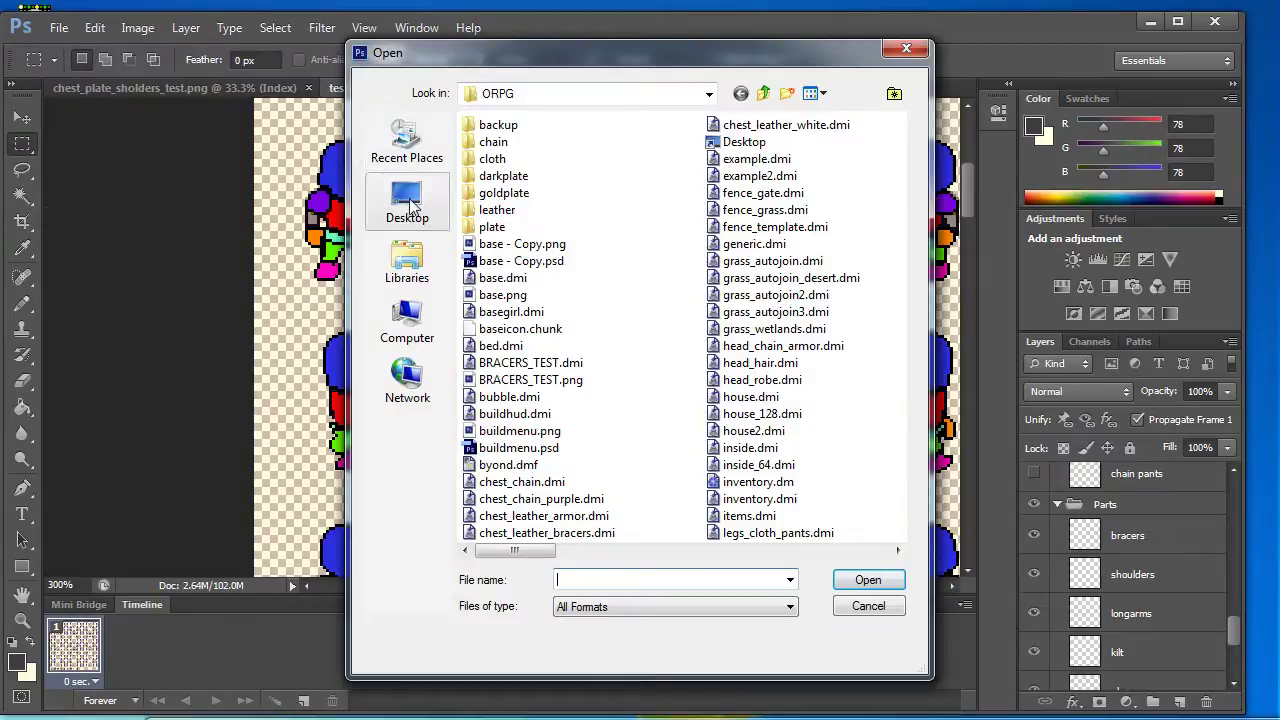
click(410, 205)
drag(894, 366, 897, 503)
double_click(540, 162)
click(716, 204)
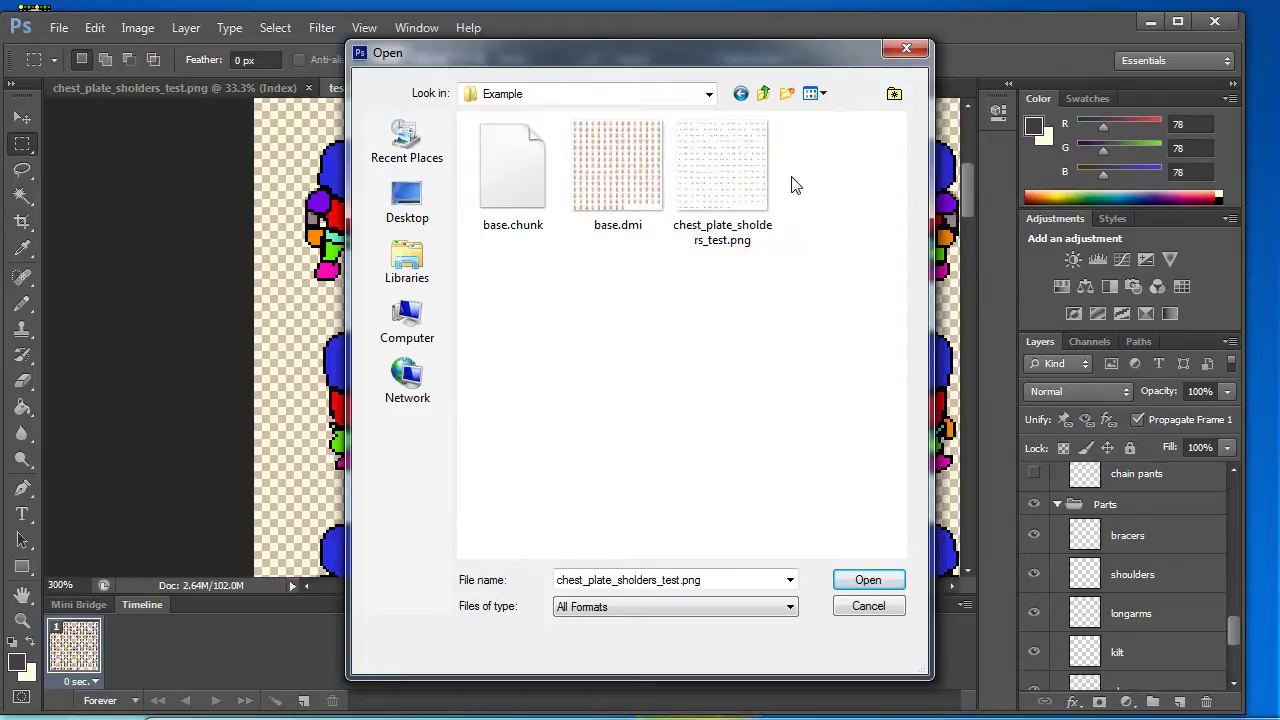
double_click(757, 190)
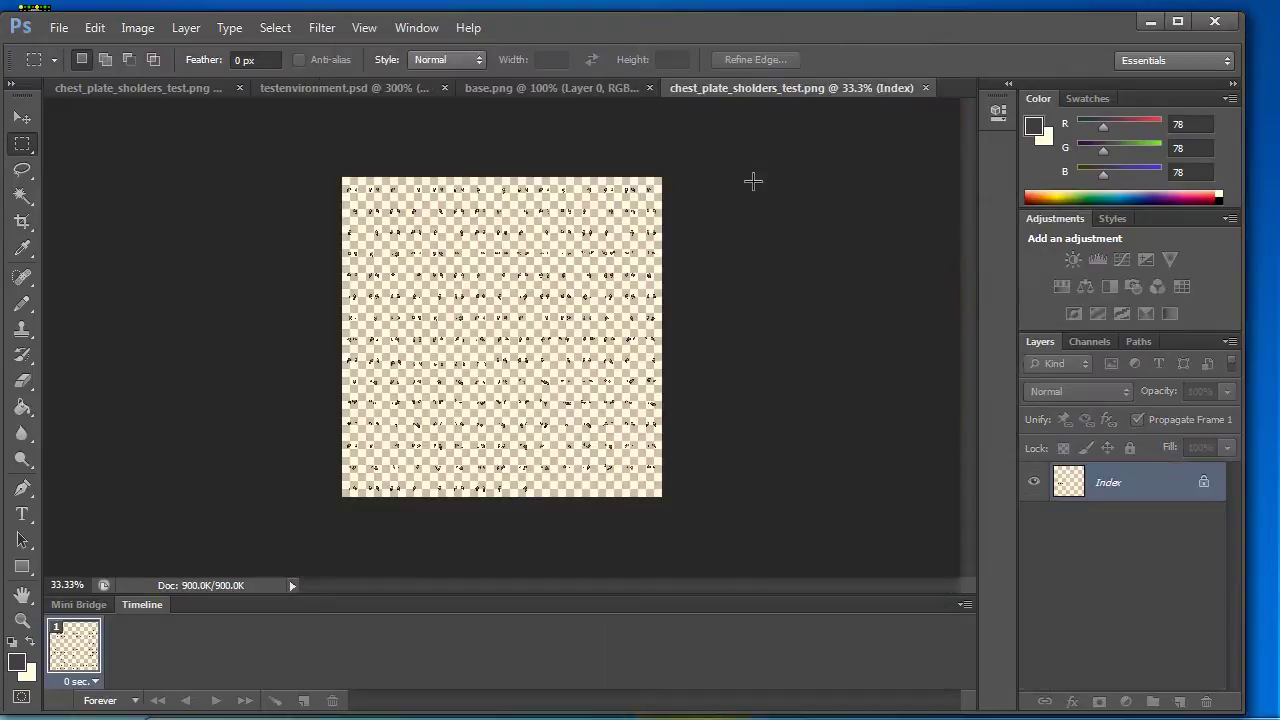
Select the entire shoulder-plate sprite sheet in chest_plate_sholders_test.png and copy it.
click(22, 621)
click(362, 186)
click(355, 187)
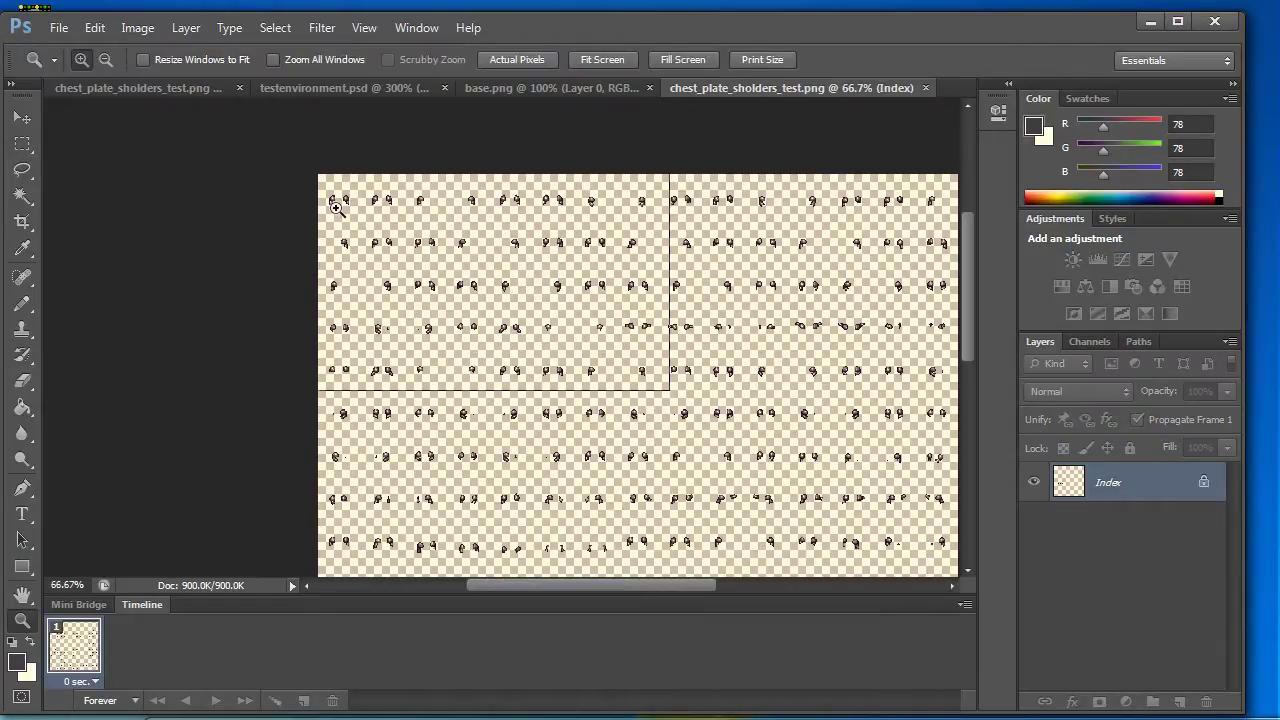
click(389, 285)
click(389, 285)
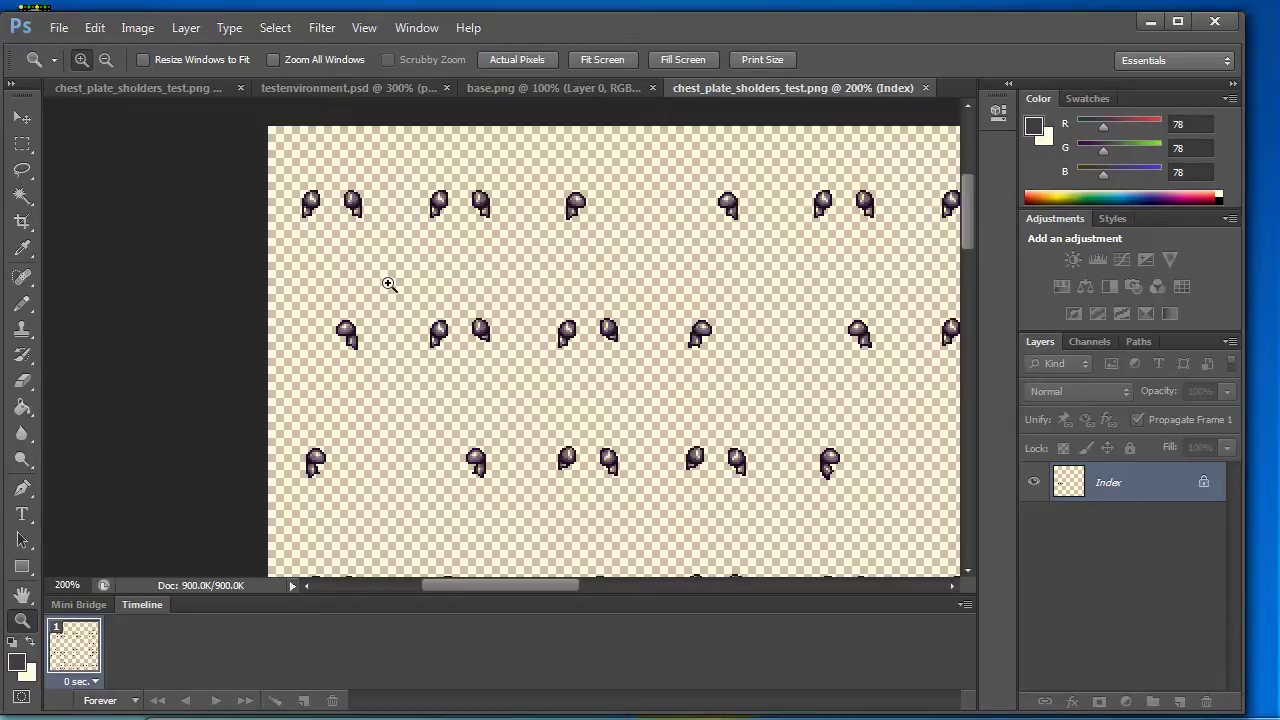
scroll(389, 284, up, 1)
scroll(471, 480, down, 1)
key(m)
drag(347, 229, 400, 420)
drag(847, 586, 478, 582)
scroll(517, 431, up, 8)
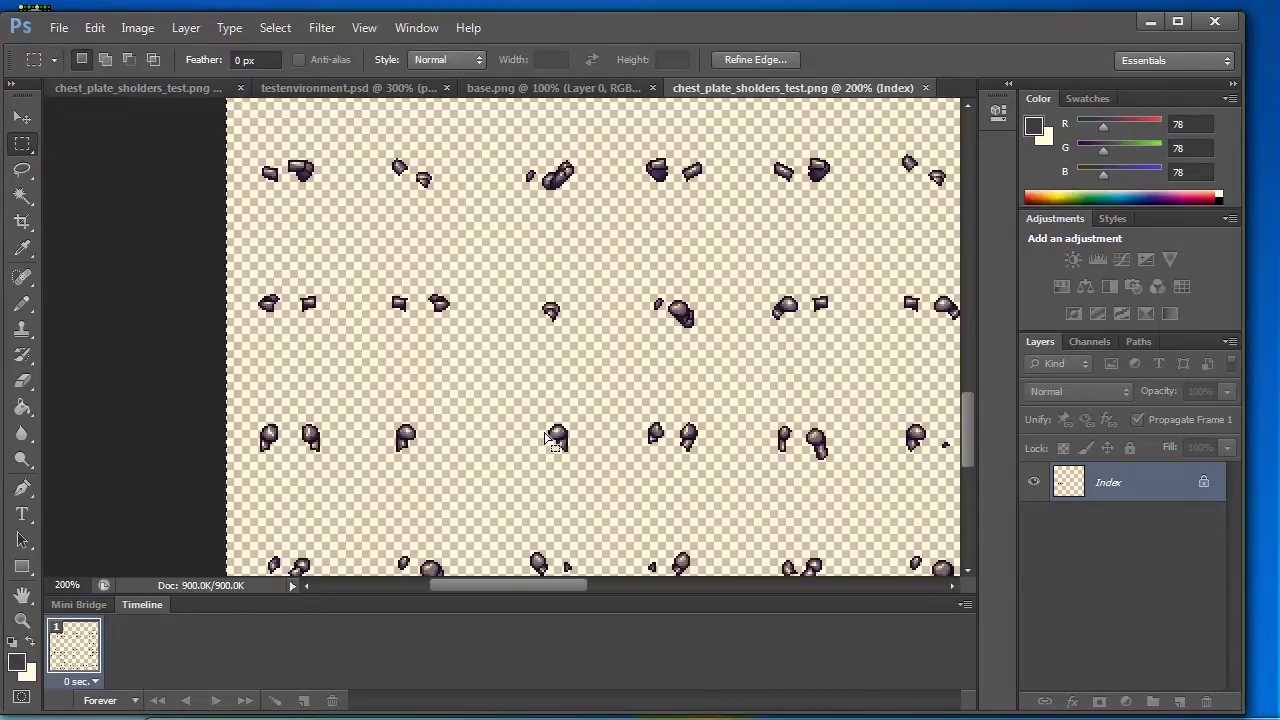
scroll(549, 440, up, 2)
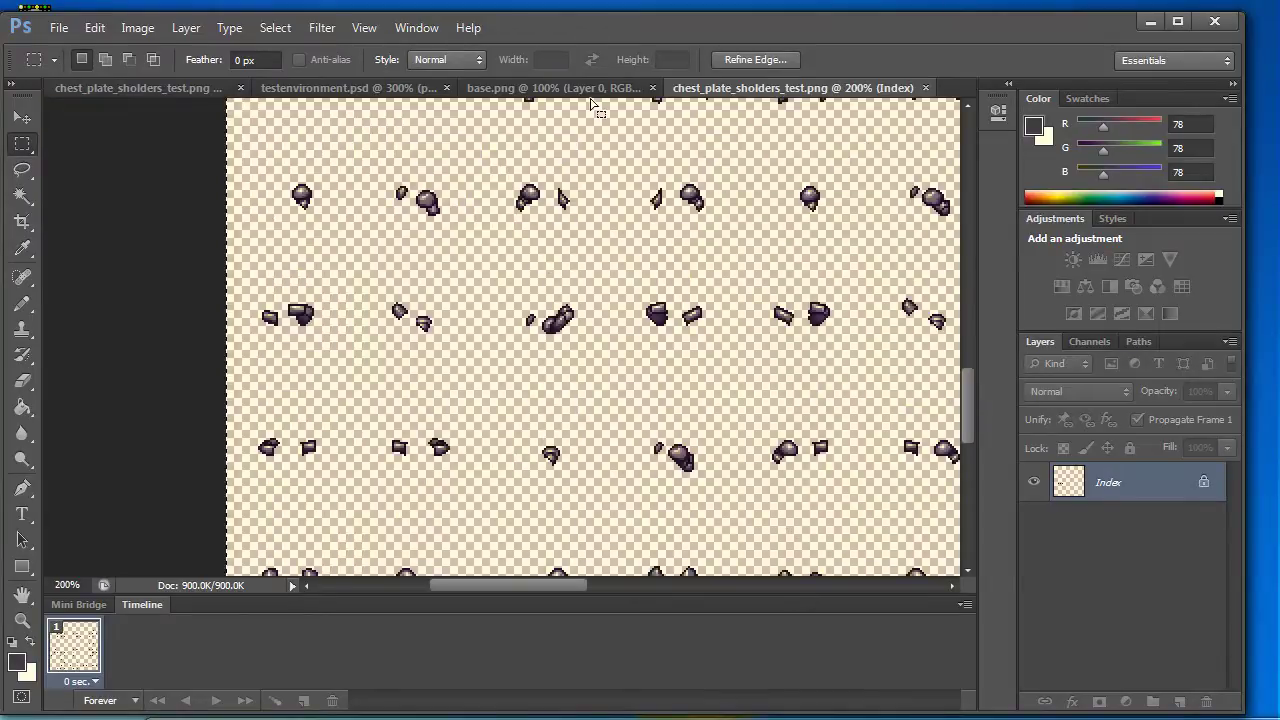
Paste the copied shoulder plates into base.png as a new layer aligned over the body sprites.
click(535, 89)
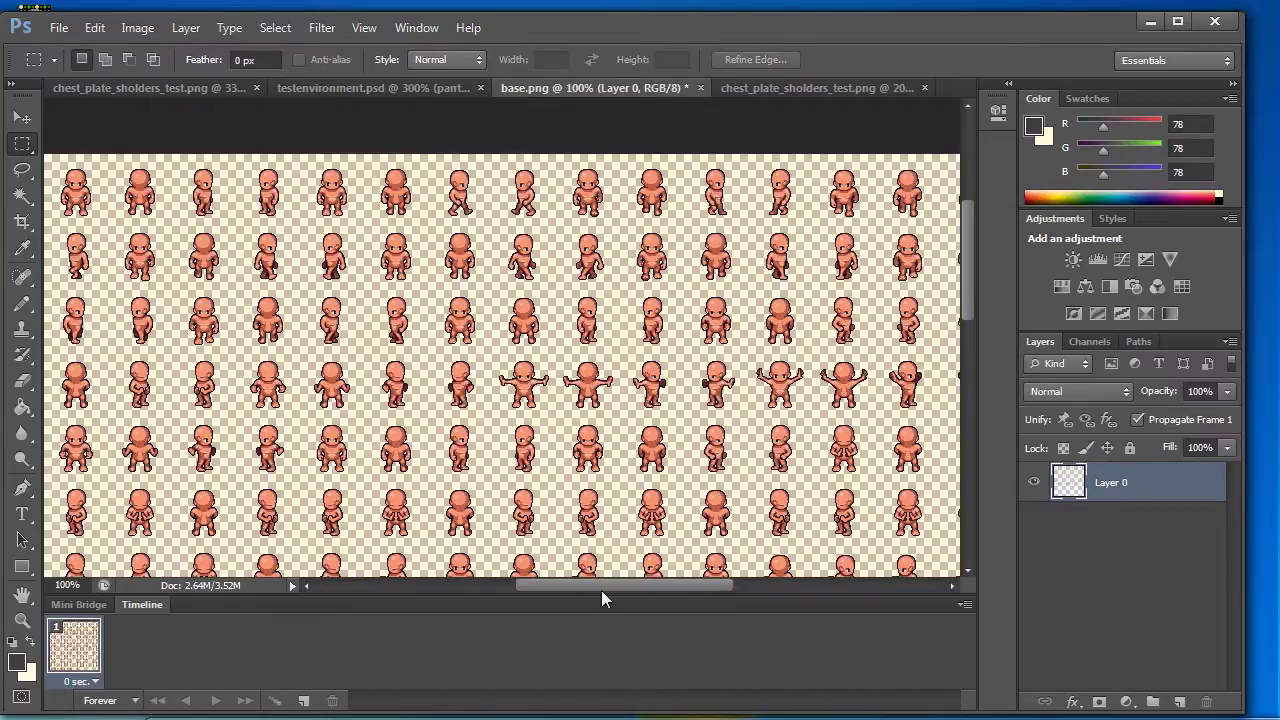
click(376, 88)
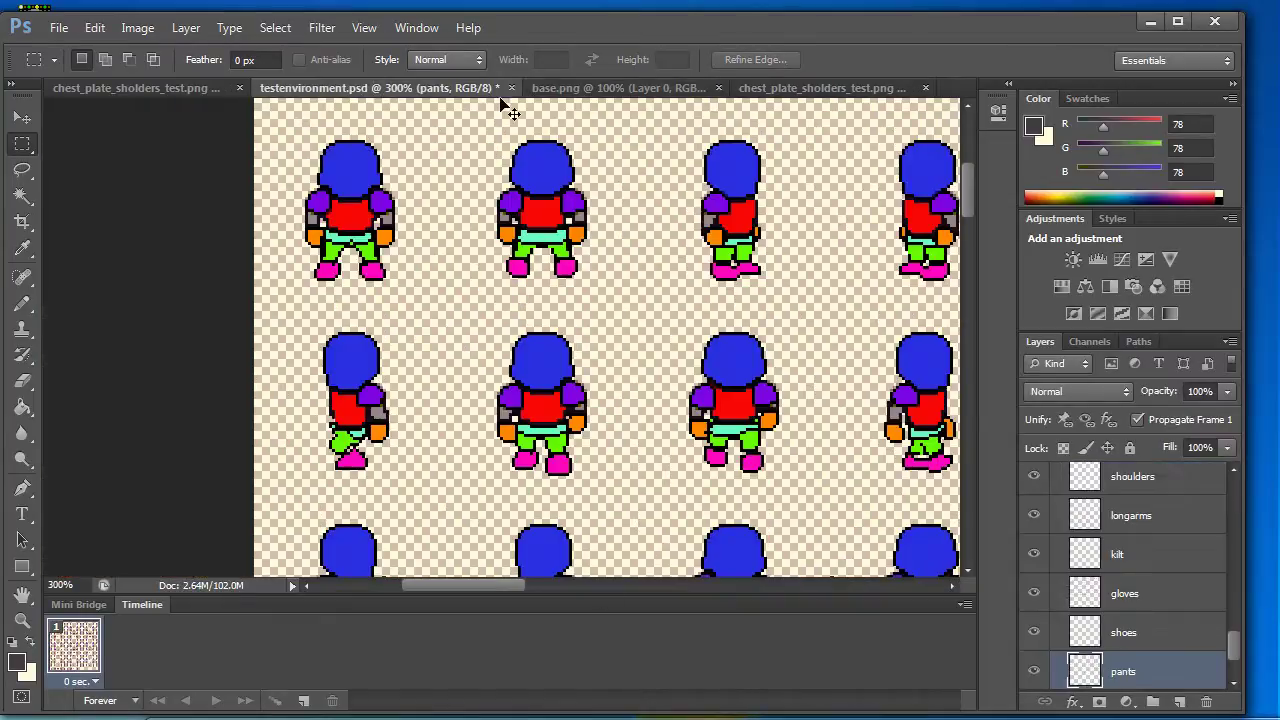
scroll(800, 382, up, 2)
scroll(800, 382, up, 1)
scroll(800, 380, down, 1)
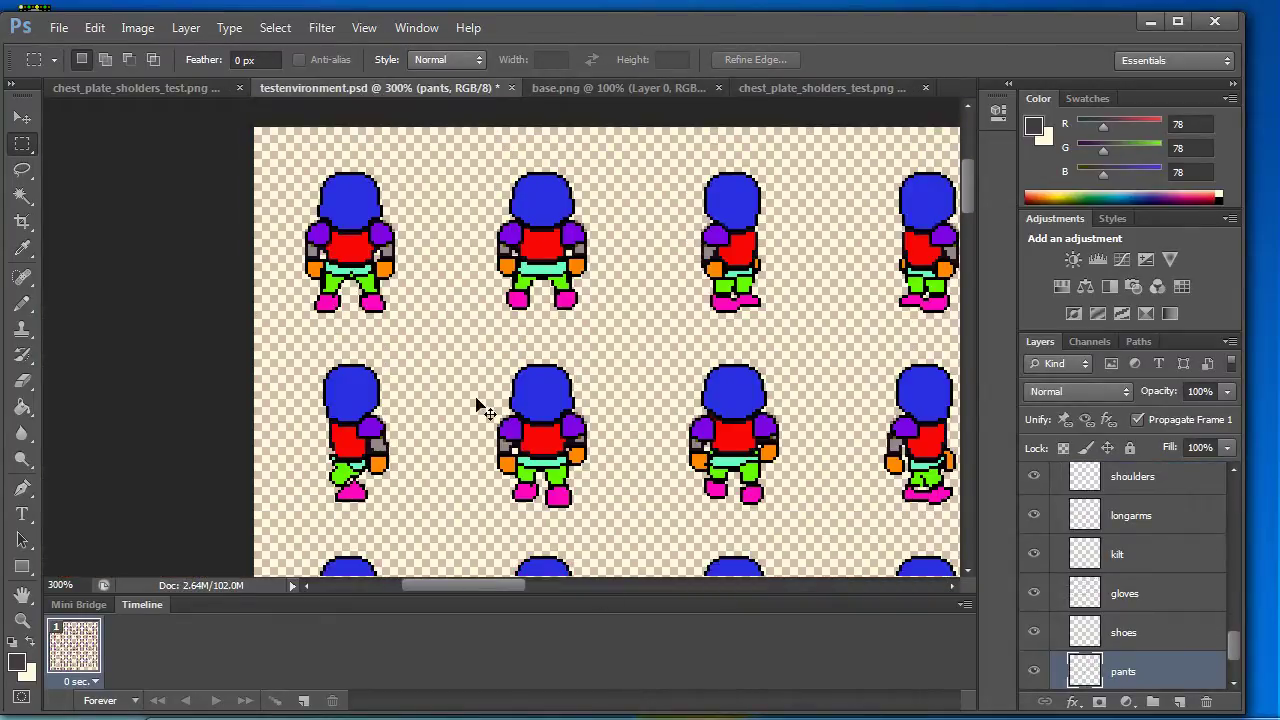
click(607, 88)
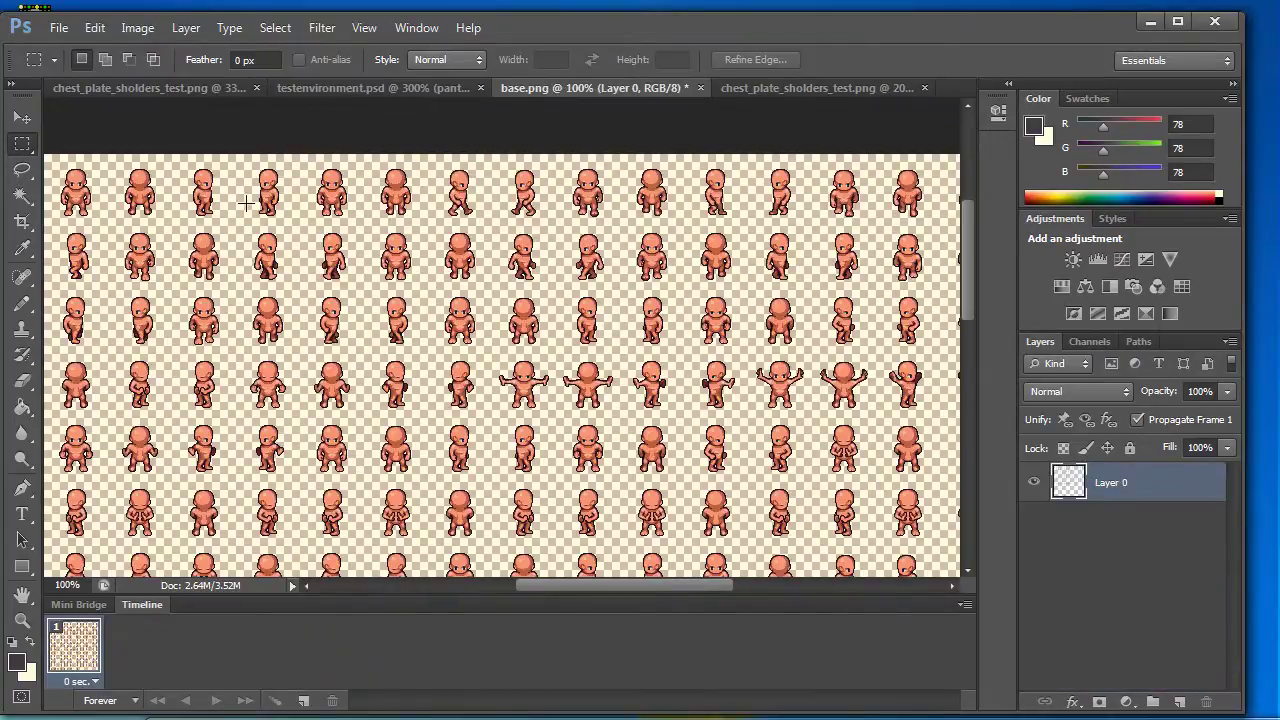
key(ctrl+v)
key(v)
drag(142, 206, 171, 238)
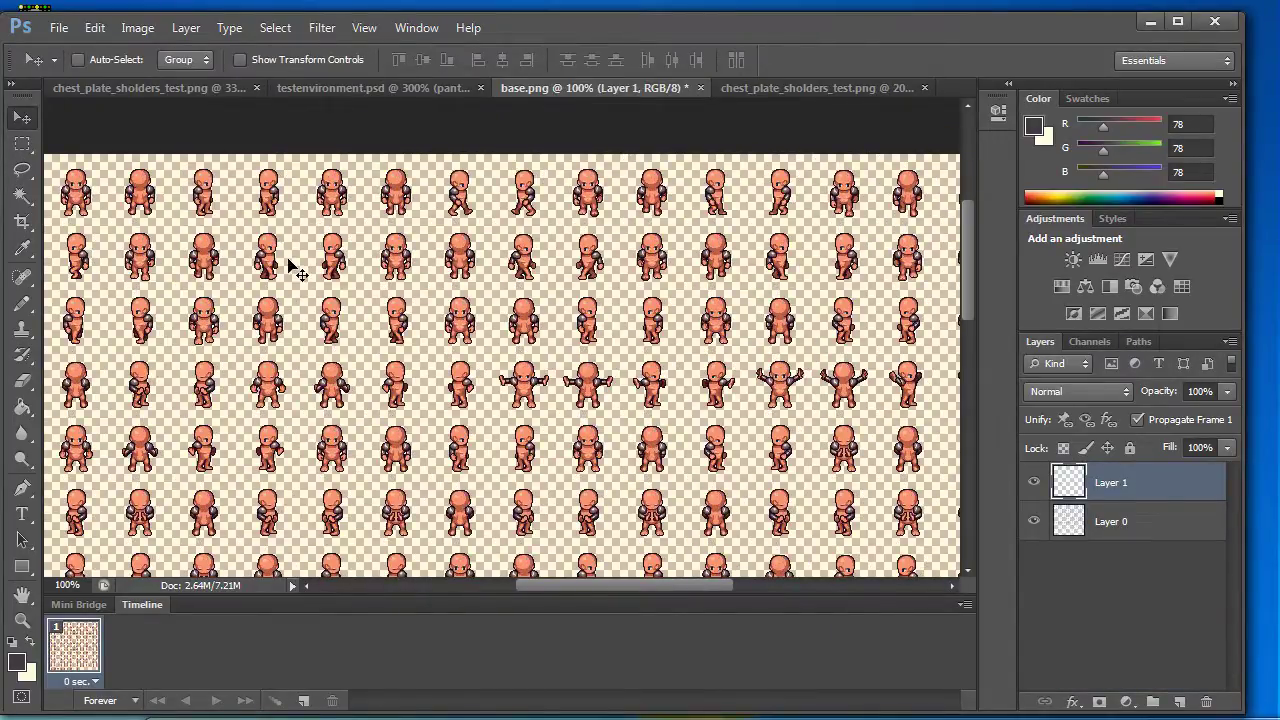
drag(566, 585, 530, 585)
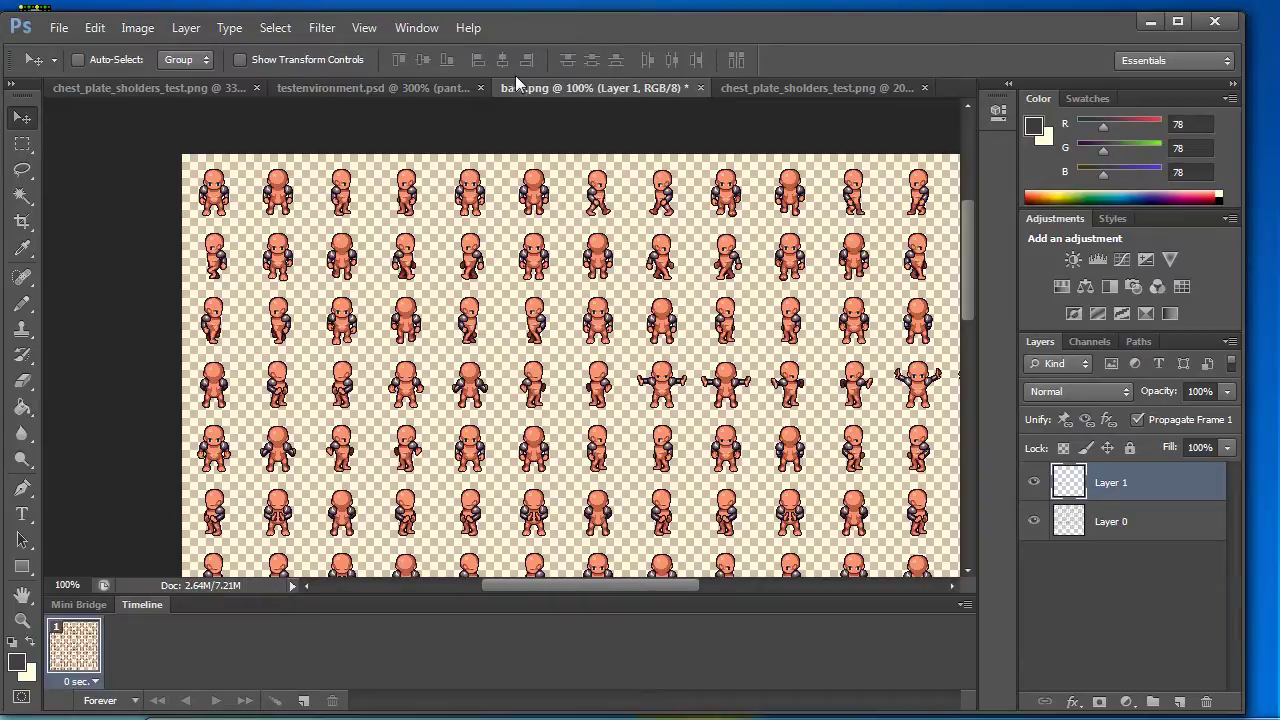
Paste the shoulder plates into testenvironment.psd, and place their layer directly above the collapsed Plate and Chain groups.
click(433, 86)
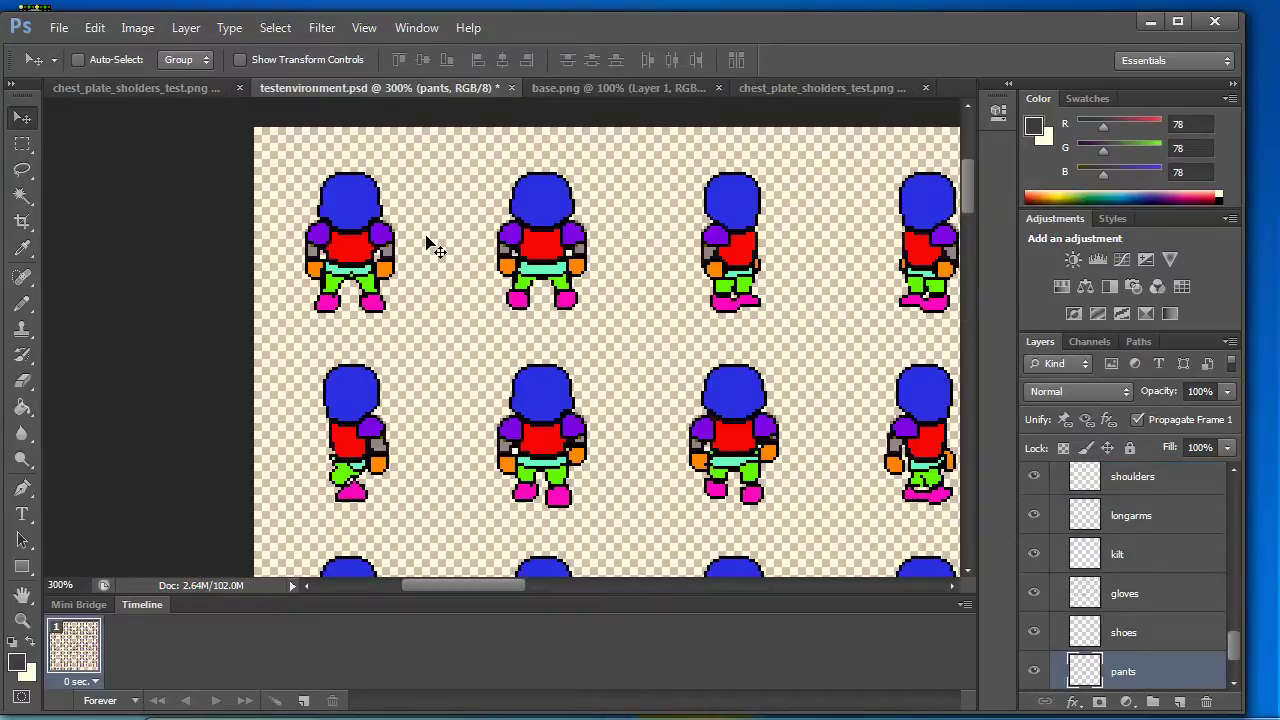
key(ctrl+v)
drag(336, 158, 392, 258)
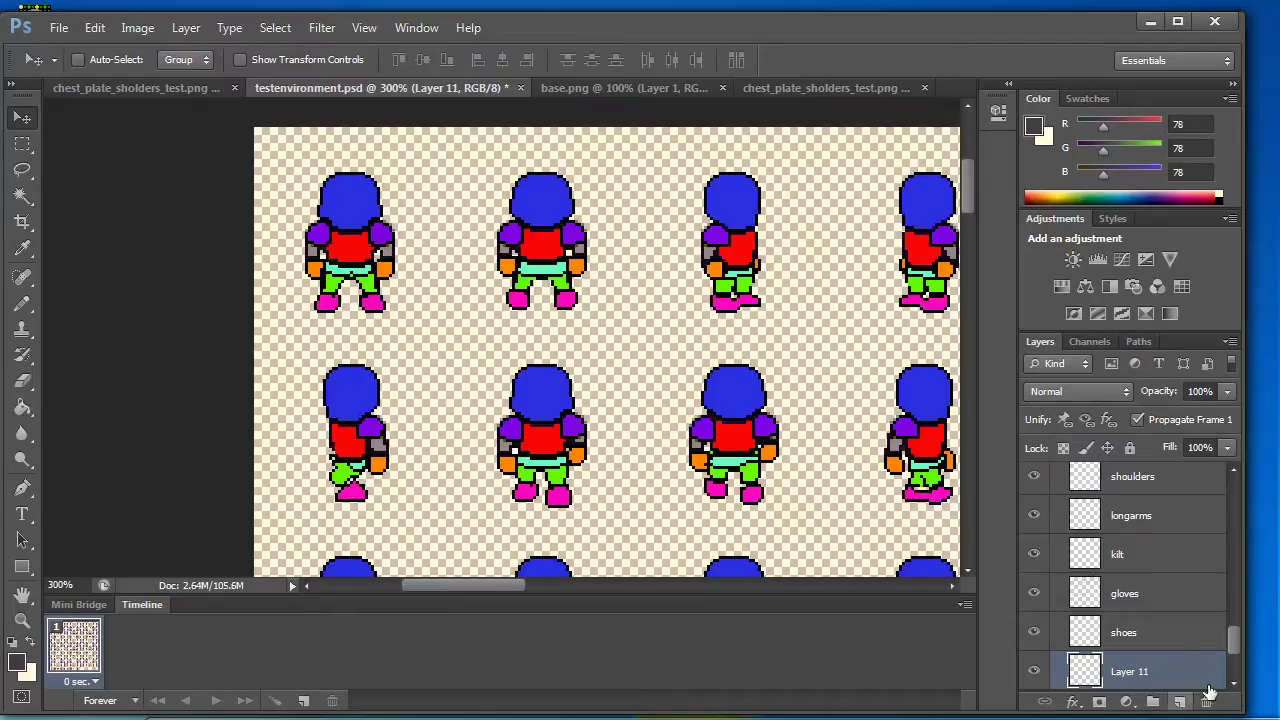
drag(1128, 675, 1097, 568)
click(1057, 552)
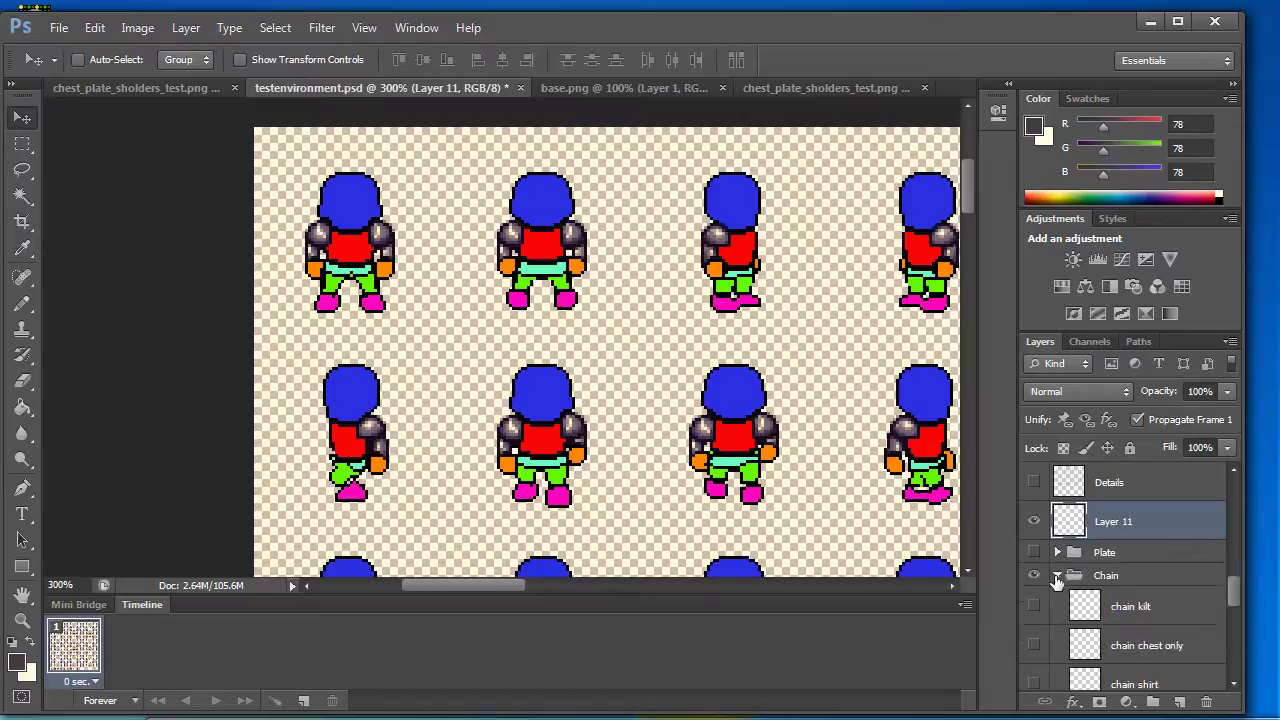
click(1057, 575)
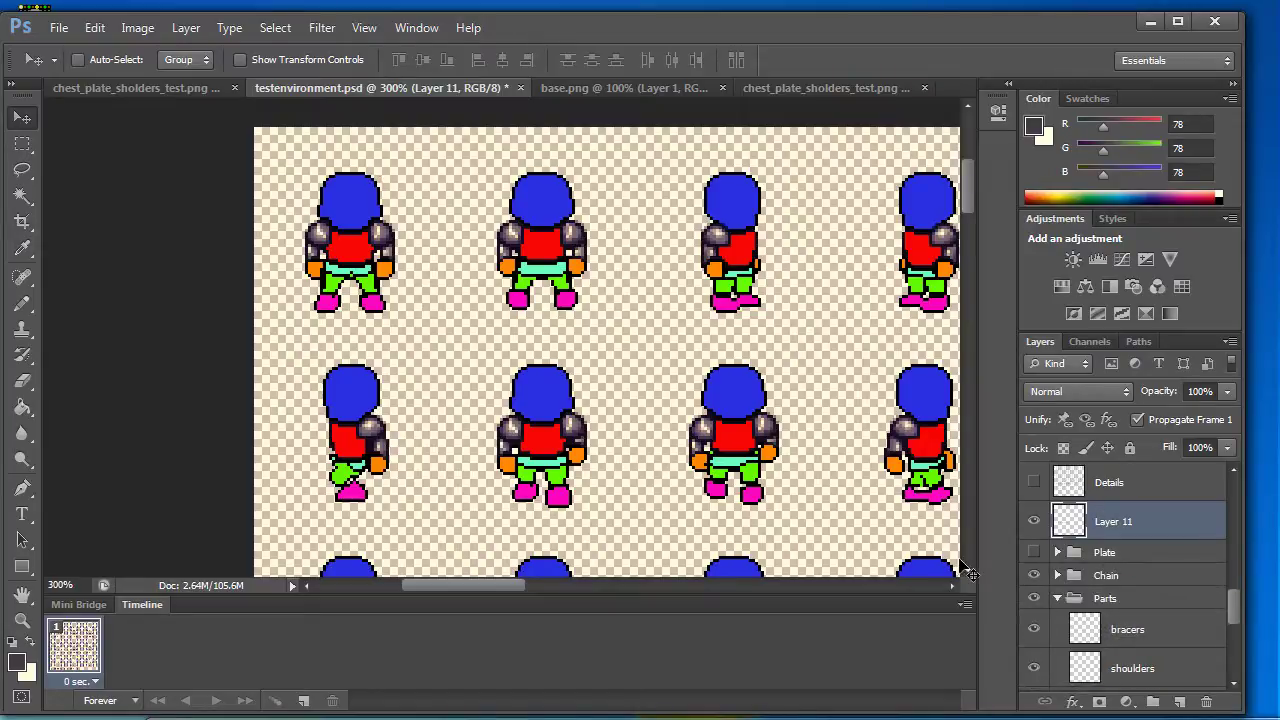
Move the bracers layer out of the Parts group to directly above the pasted shoulder-plate layer.
drag(1230, 610, 1235, 618)
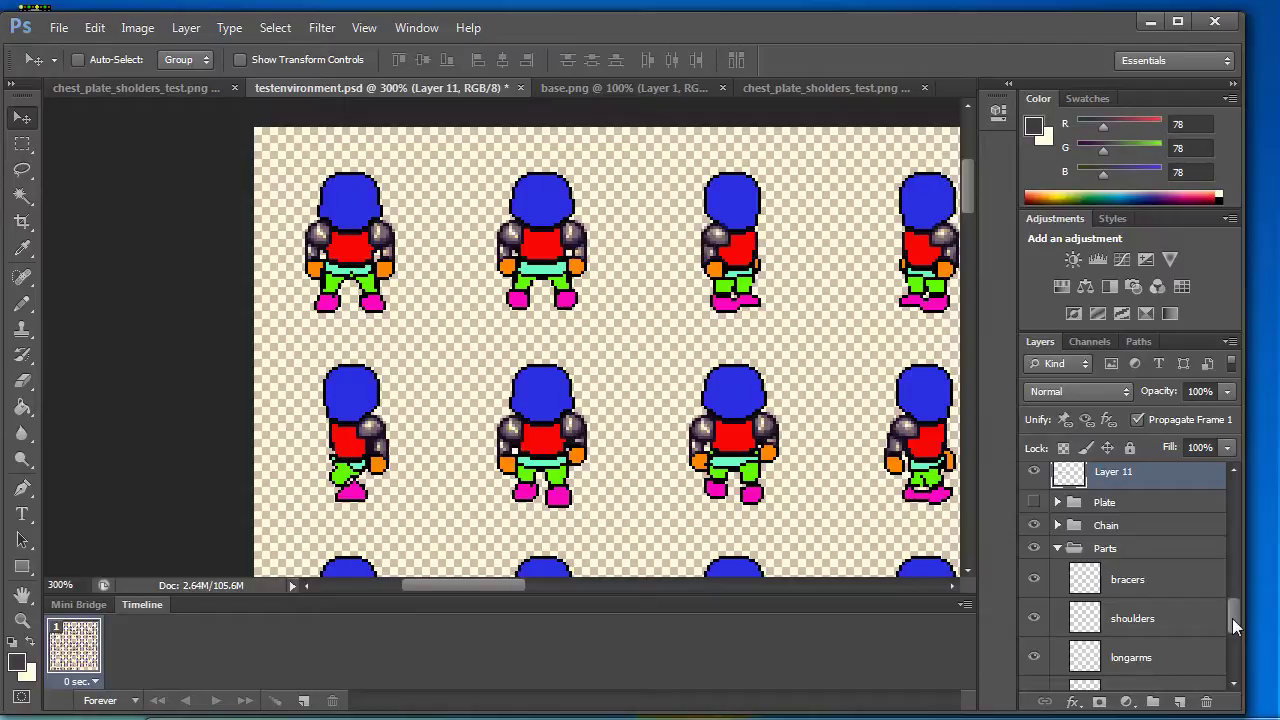
drag(1232, 620, 1236, 641)
click(1080, 510)
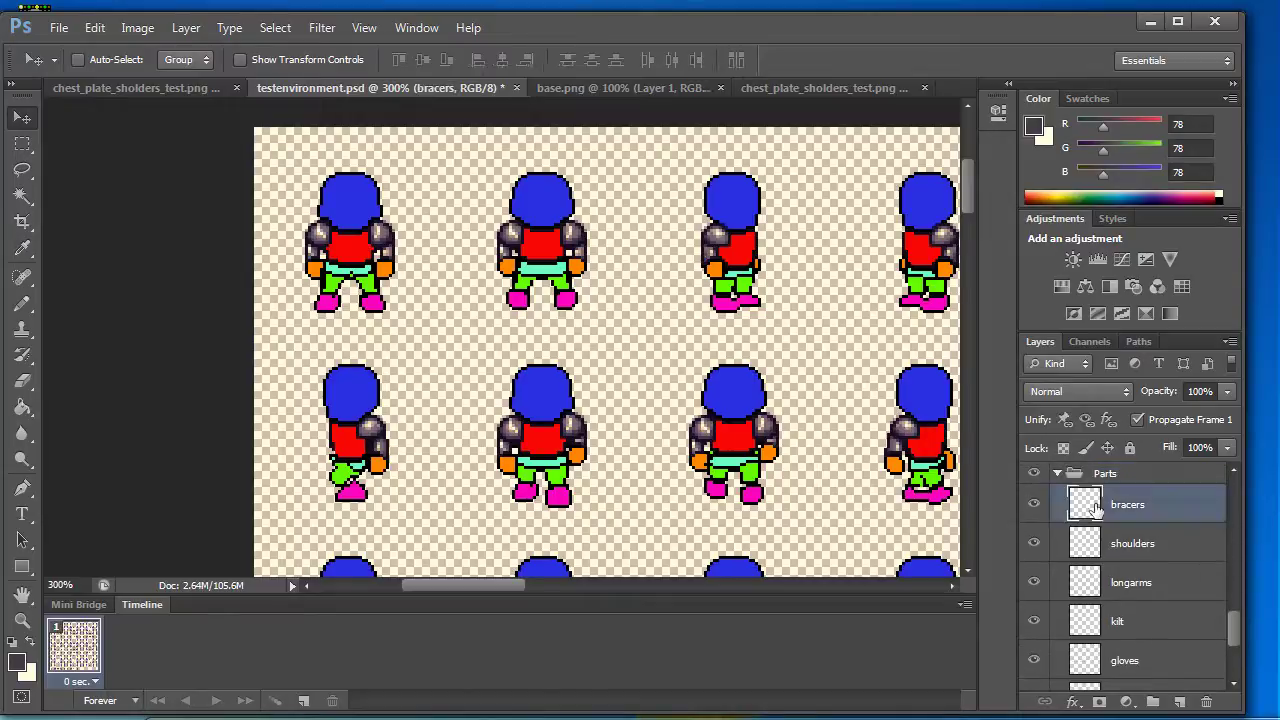
drag(1238, 632, 1231, 606)
drag(1128, 650, 1131, 537)
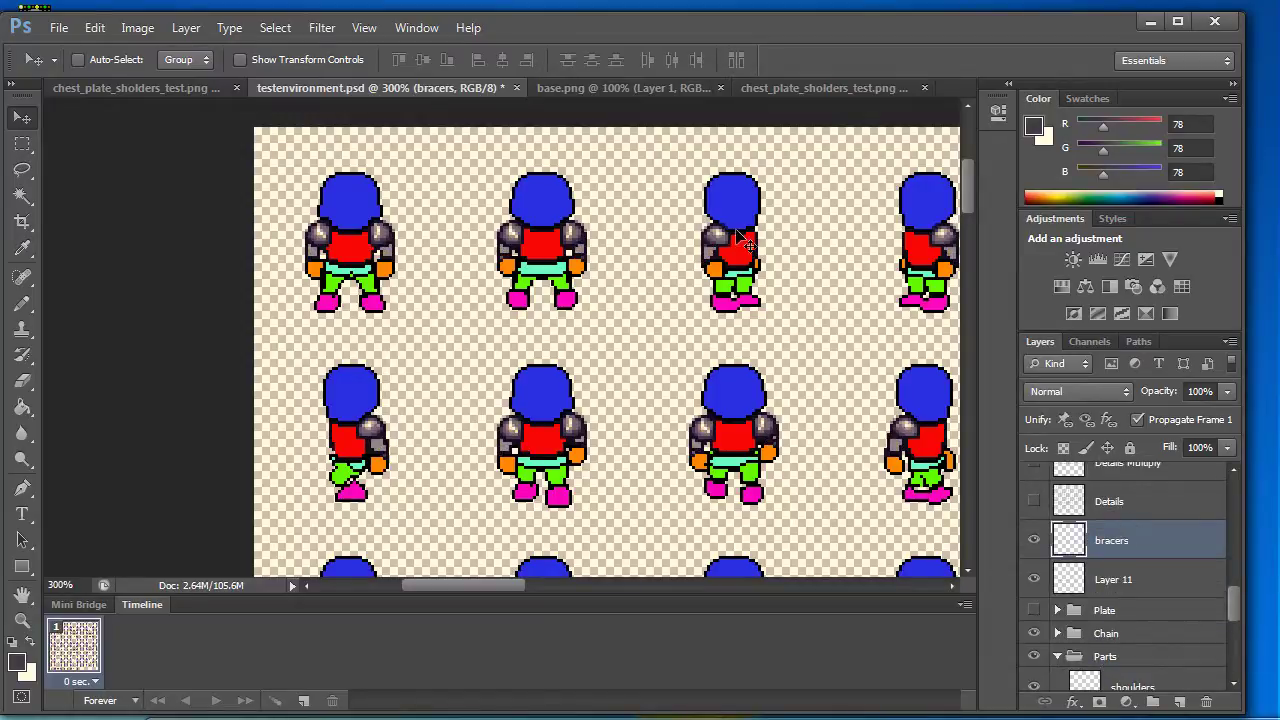
Select the transparent area around the bracers with the Magic Wand, and move the shoulder-plate layer above the bracers layer.
click(22, 195)
click(431, 314)
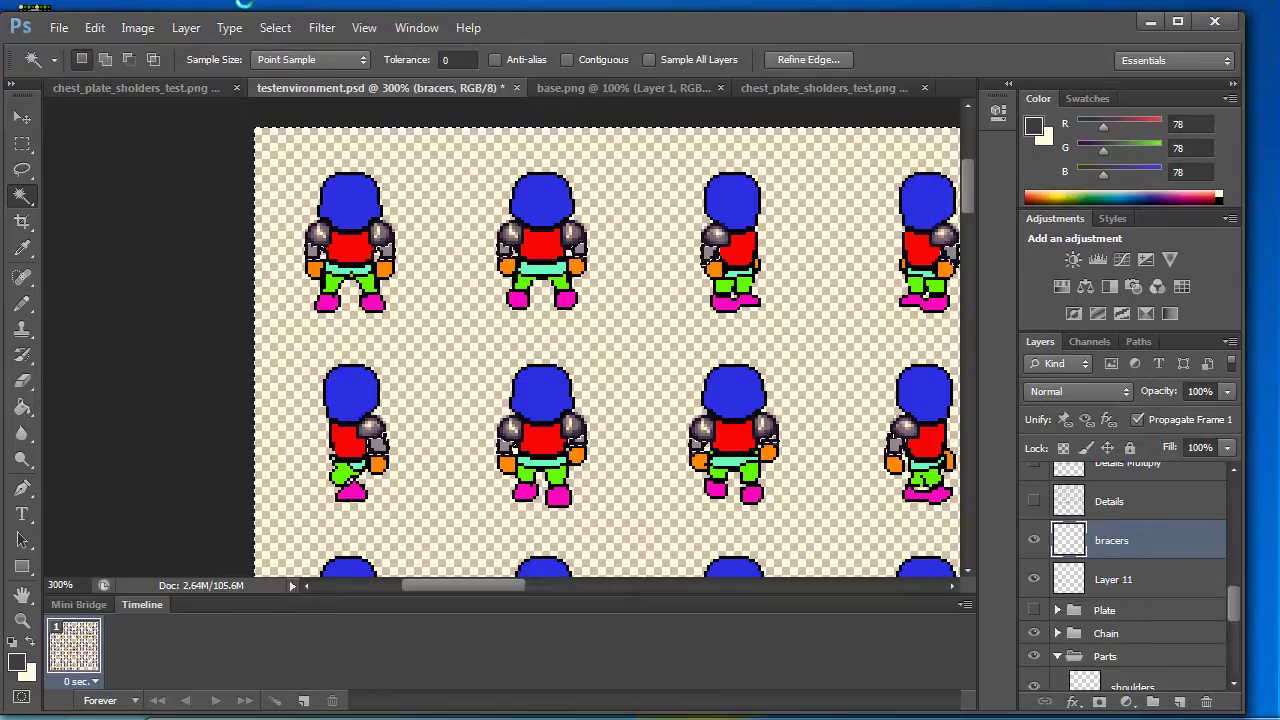
click(277, 28)
click(289, 107)
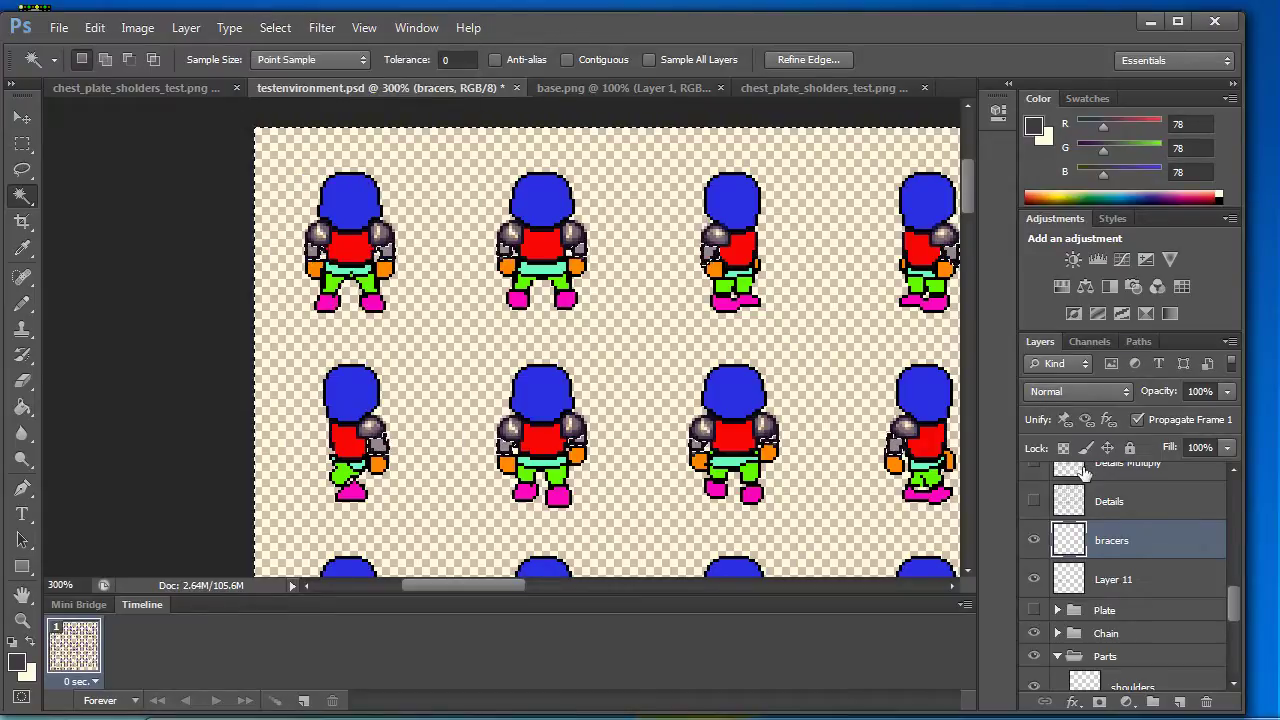
click(1120, 582)
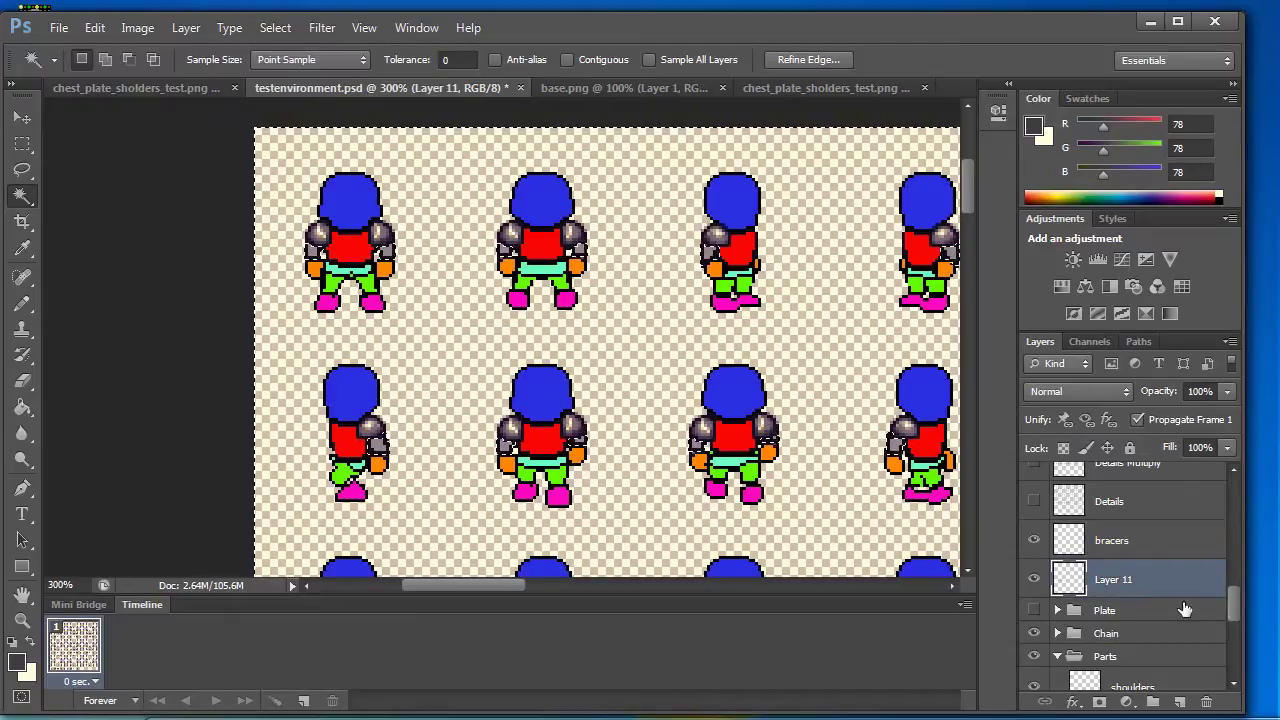
drag(1092, 578, 1100, 540)
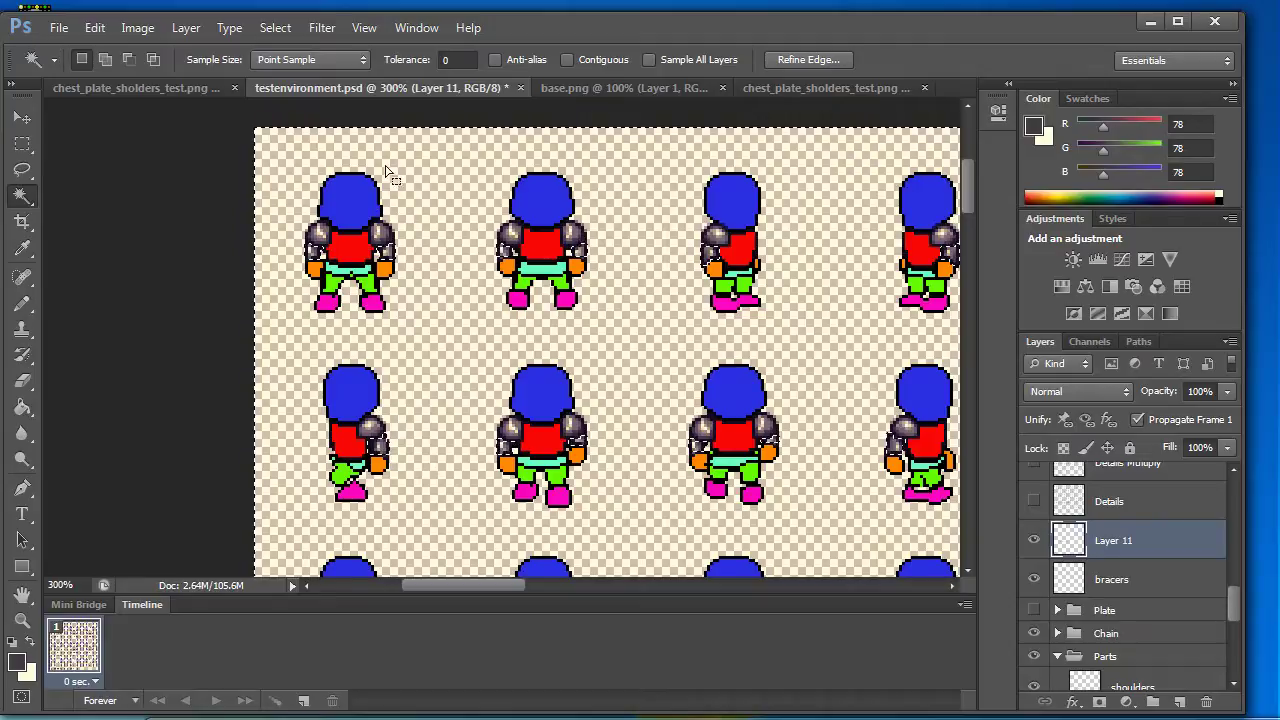
Try to separate the shoulder plates by cutting and pasting them onto a new layer, and undo the attempt.
key(ctrl+d)
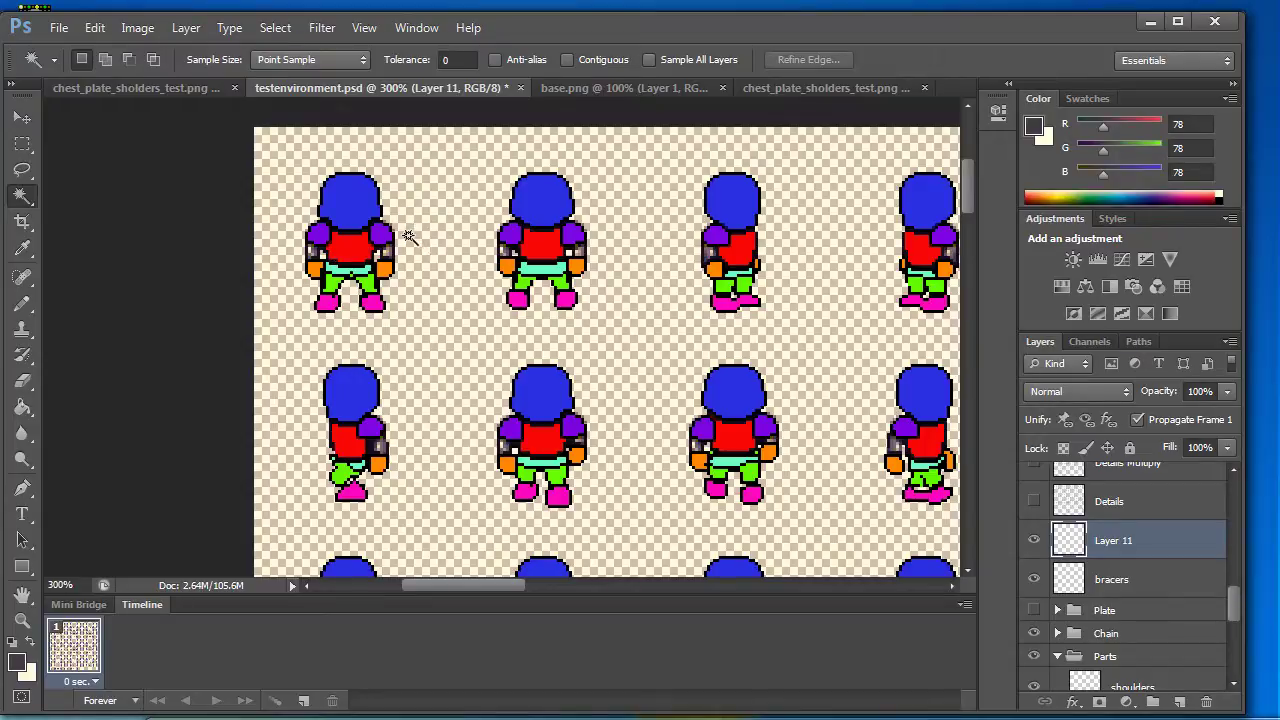
key(ctrl+v)
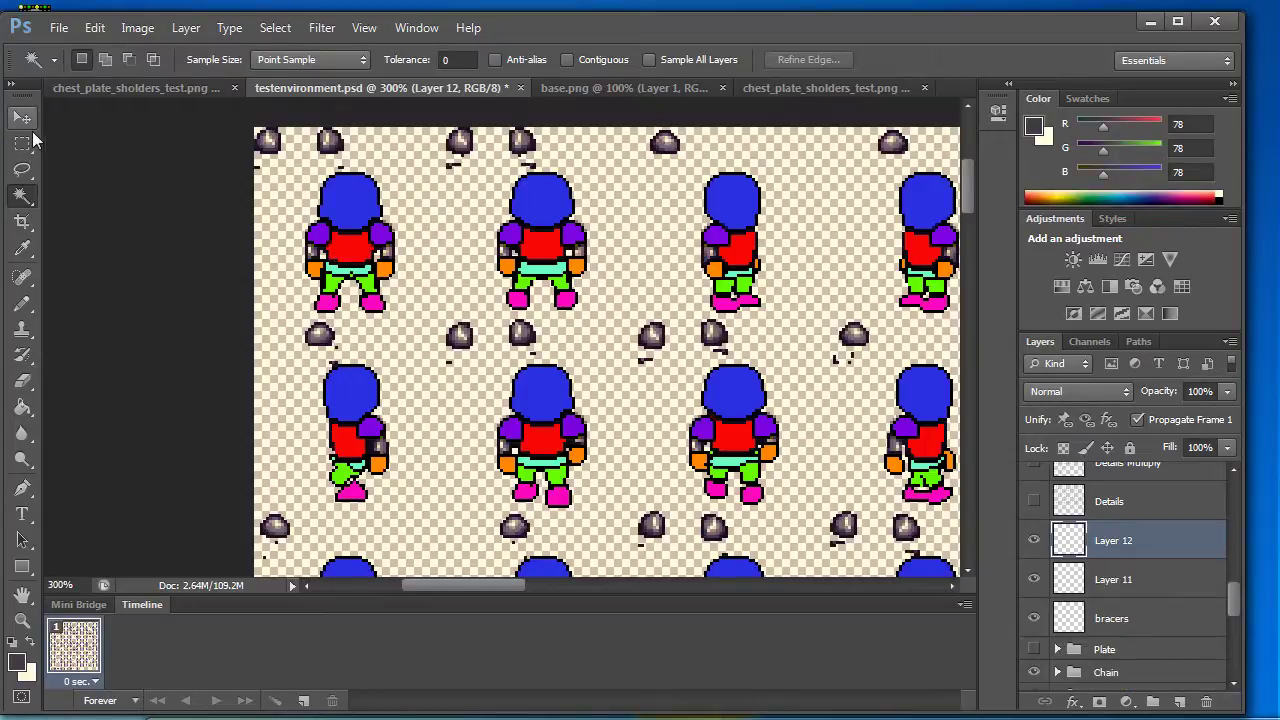
click(22, 117)
drag(373, 180, 397, 190)
key(ctrl+z)
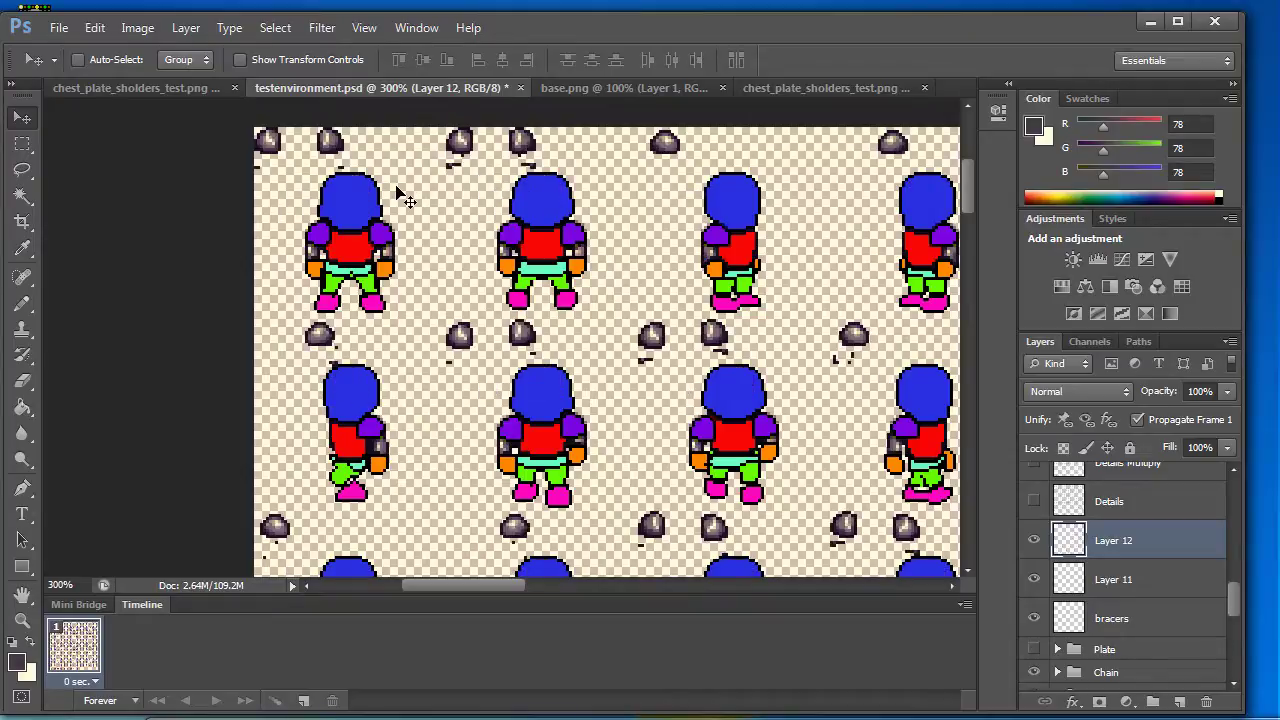
key(ctrl+alt+z)
key(ctrl+alt+z)
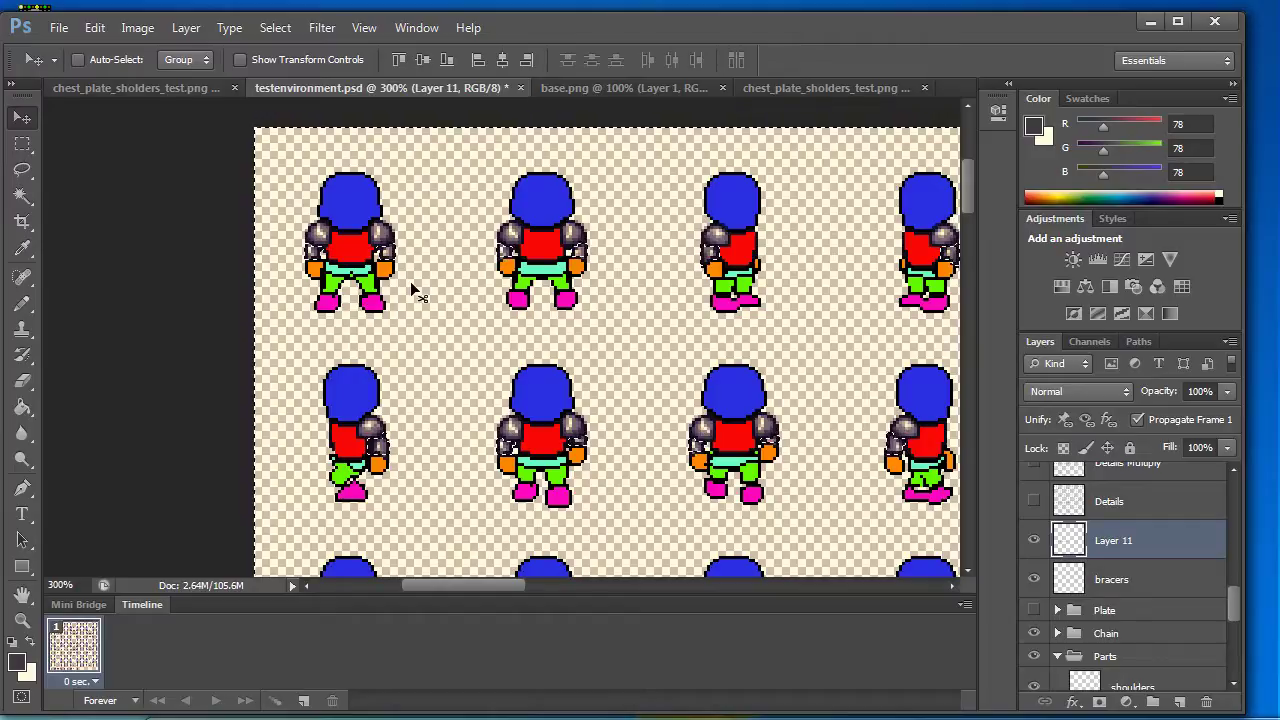
Invert the selection, cut the bracer pieces from the shoulder-plate layer onto a new layer, and check both layers by toggling their visibility.
click(276, 28)
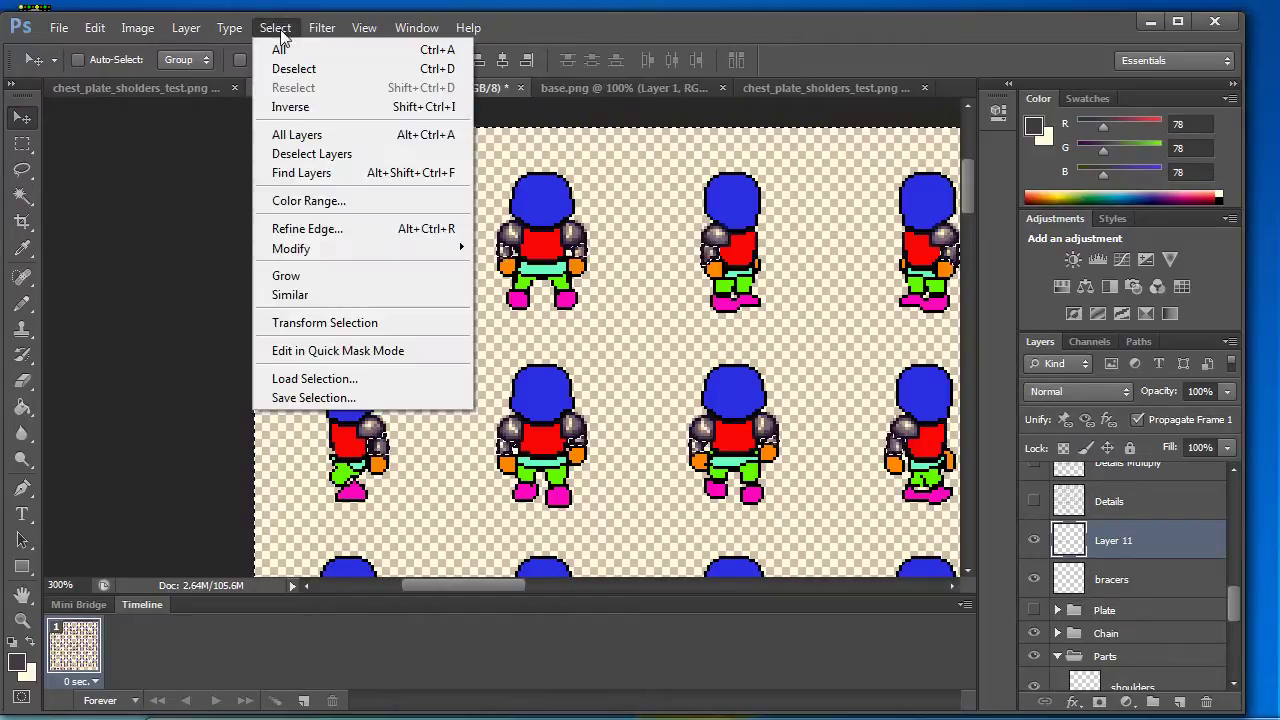
click(300, 107)
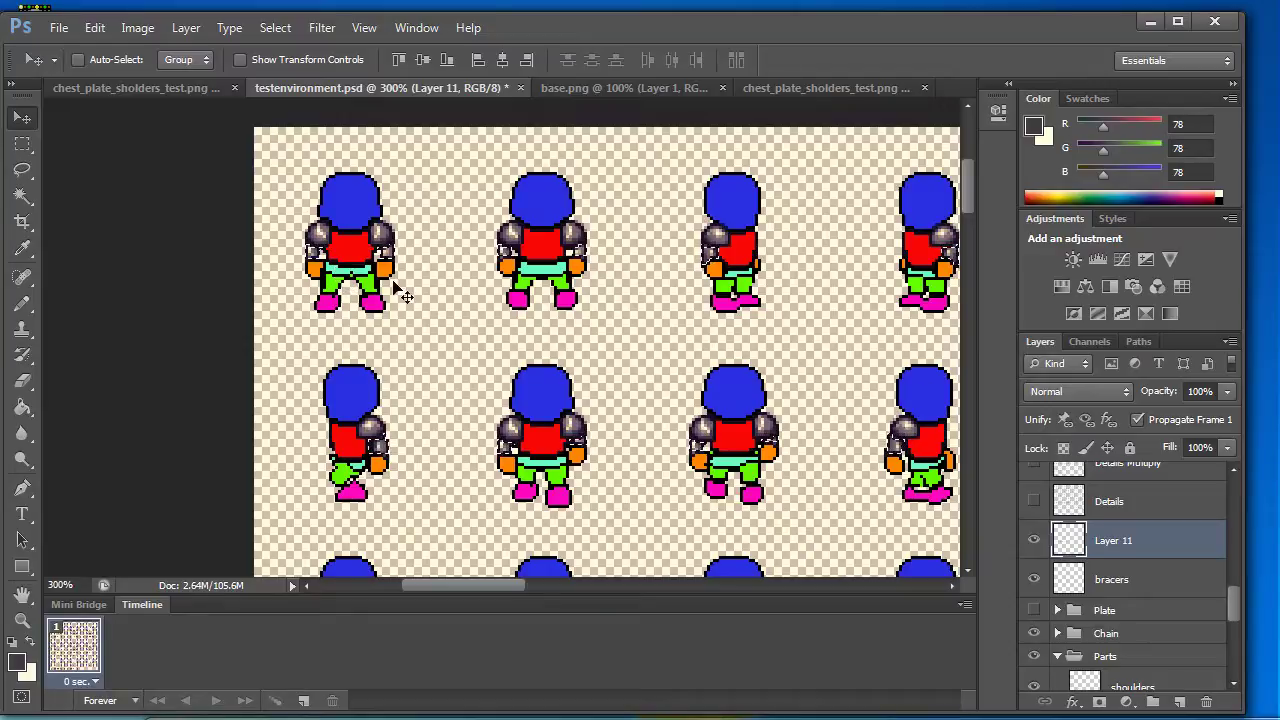
key(ctrl+shift+alt+n)
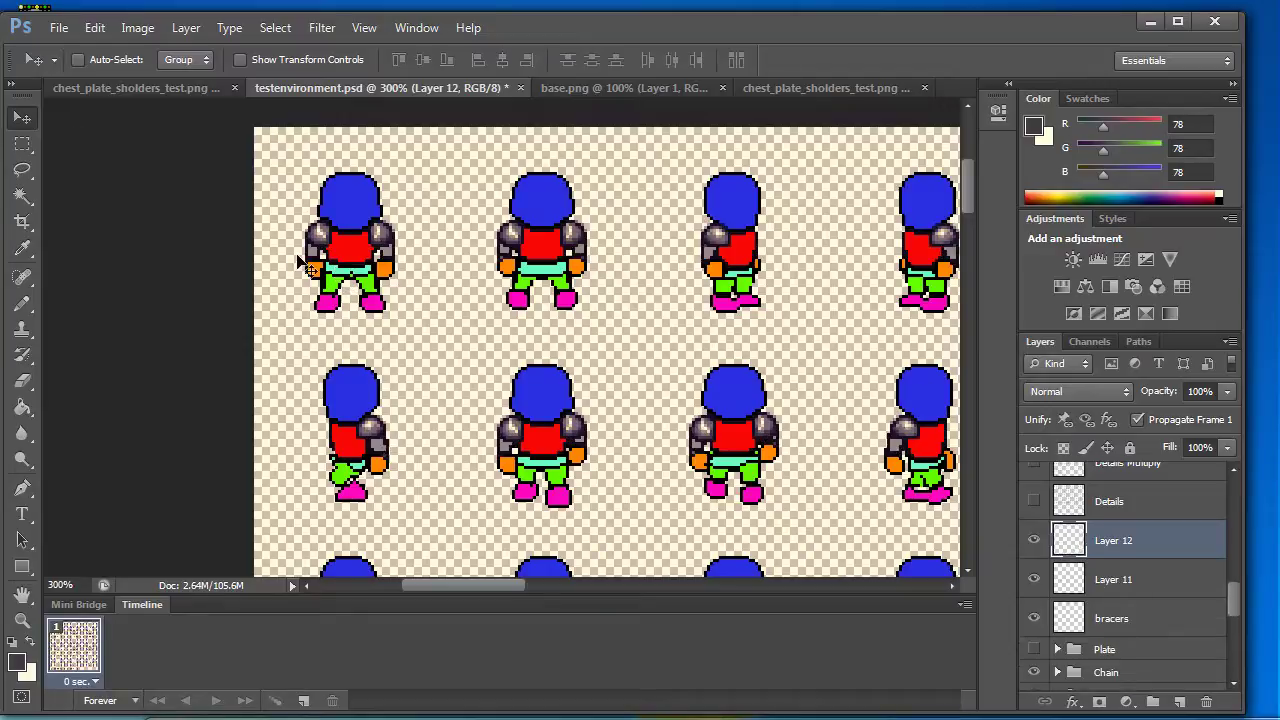
drag(414, 165, 420, 271)
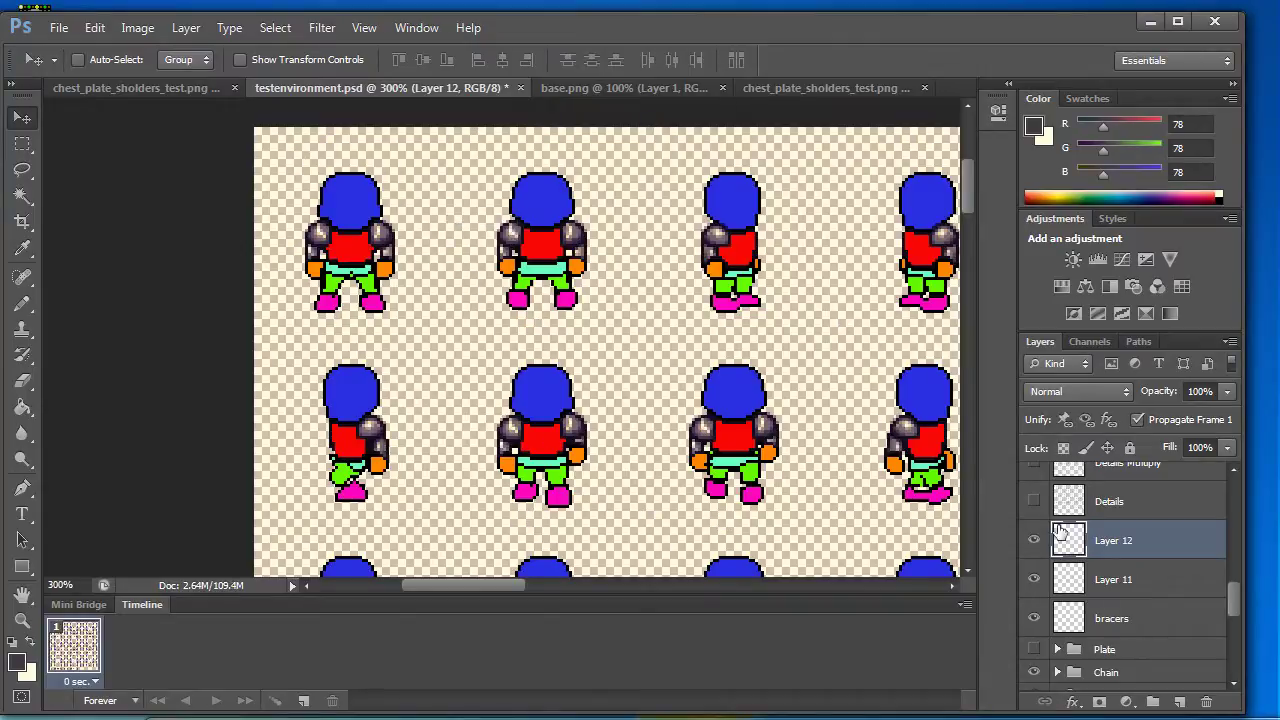
click(1035, 579)
click(1035, 540)
click(1035, 540)
click(1035, 579)
Recolour the separated bracer layer gold with Color Balance midtone levels of +100, +100 and -100.
click(137, 28)
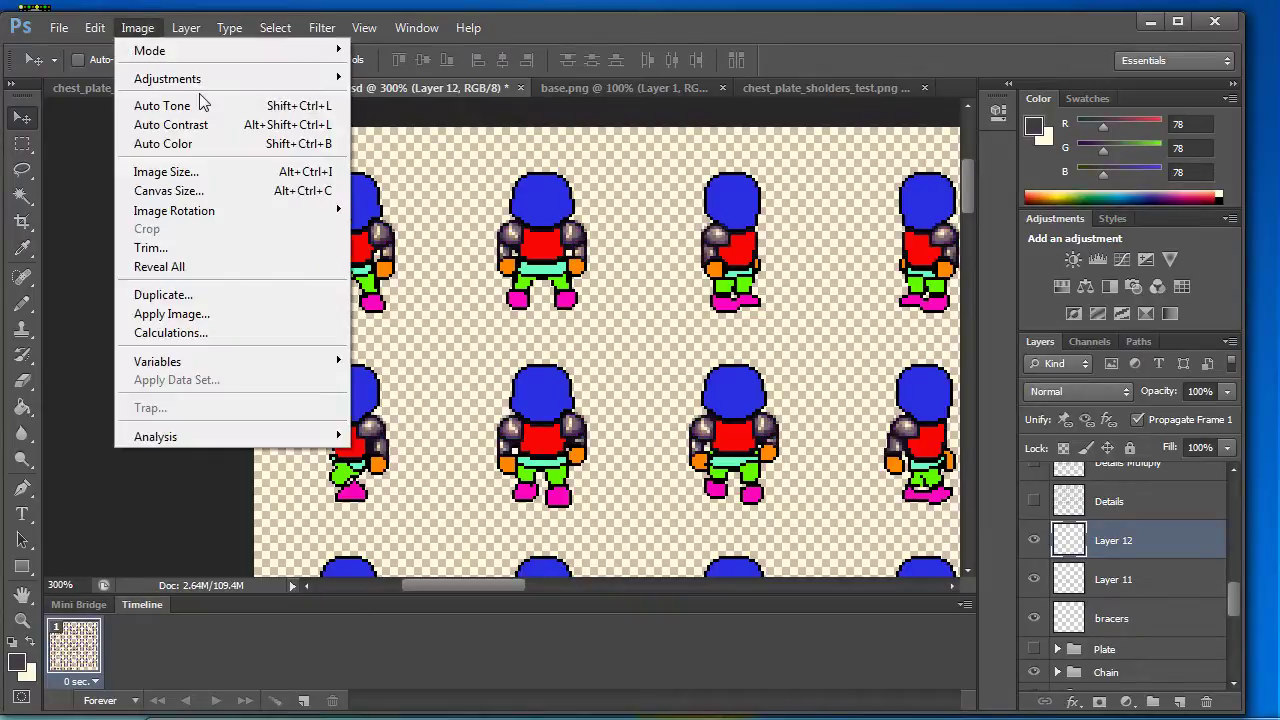
mouse_move(200, 78)
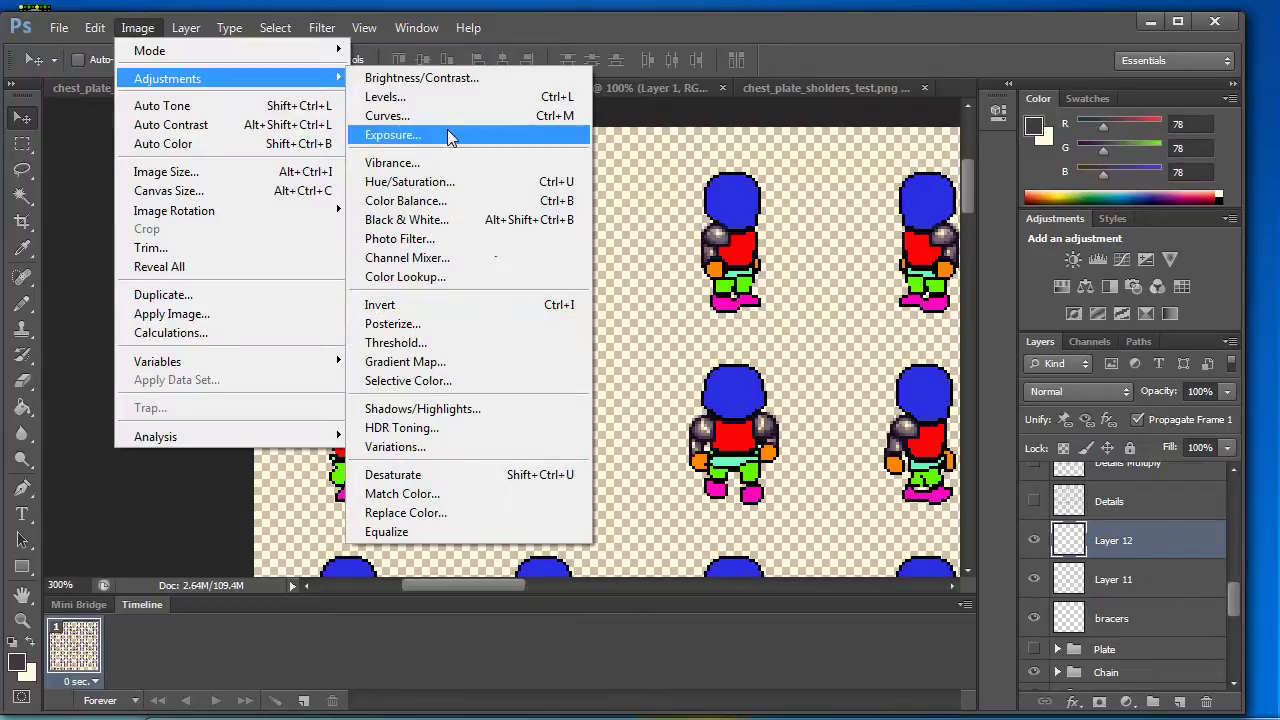
click(450, 207)
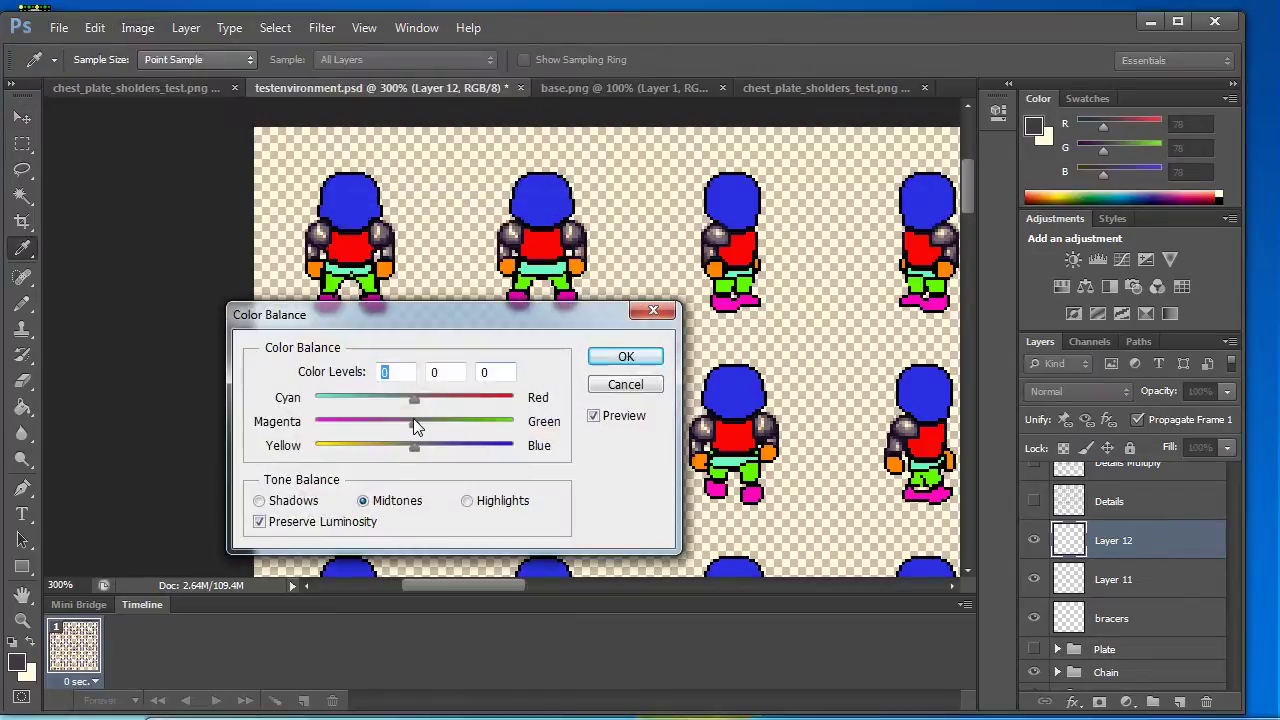
drag(410, 397, 515, 397)
drag(414, 422, 515, 422)
drag(414, 452, 295, 452)
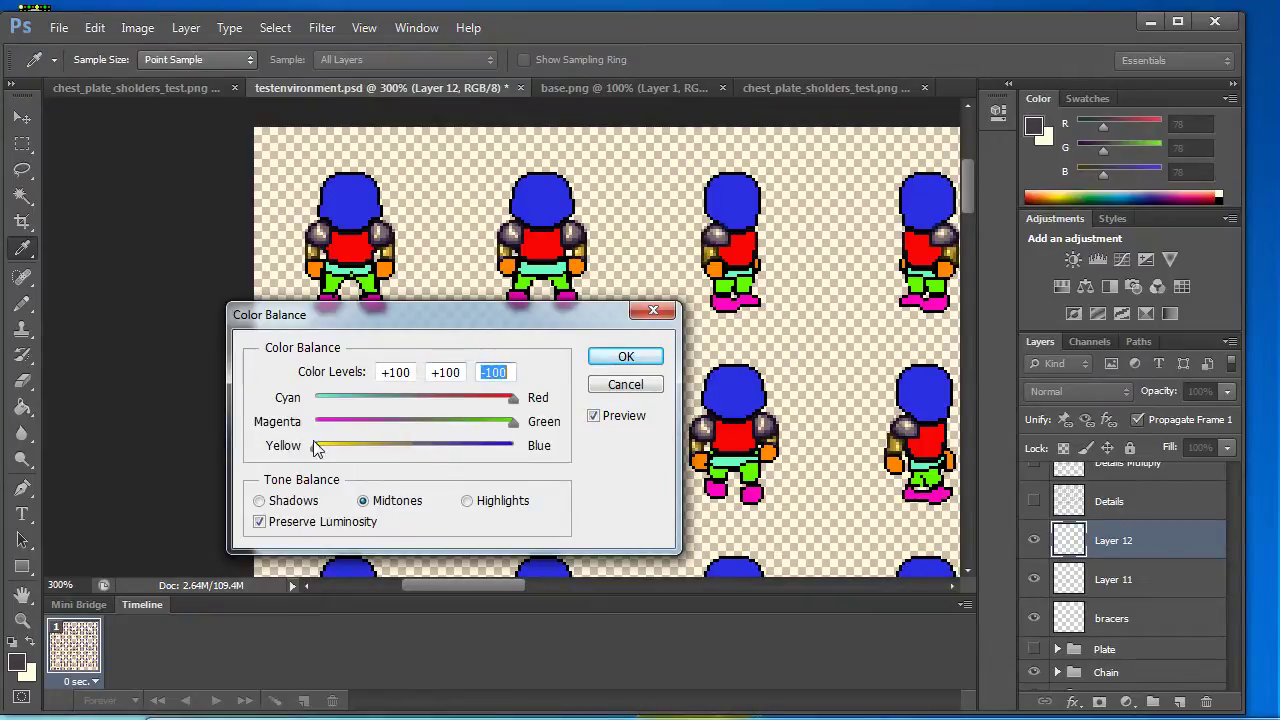
click(625, 357)
key(v)
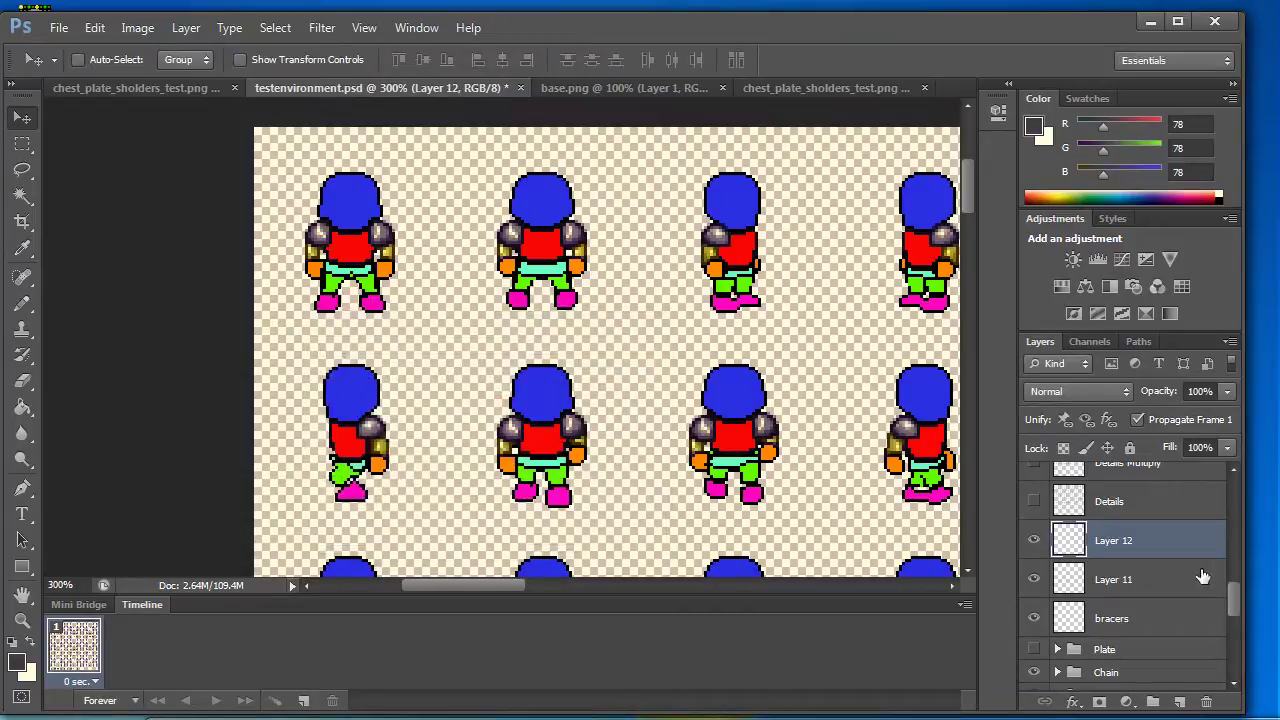
Darken the shoulder-plate layer with Hue/Saturation, using hue -11, saturation +35 and lightness -40.
click(1120, 580)
click(137, 27)
mouse_move(167, 78)
click(445, 182)
drag(573, 189, 733, 229)
drag(760, 465, 719, 460)
drag(771, 415, 794, 414)
mouse_move(760, 367)
mouse_down()
mouse_move(780, 368)
mouse_move(723, 367)
mouse_move(749, 367)
mouse_up()
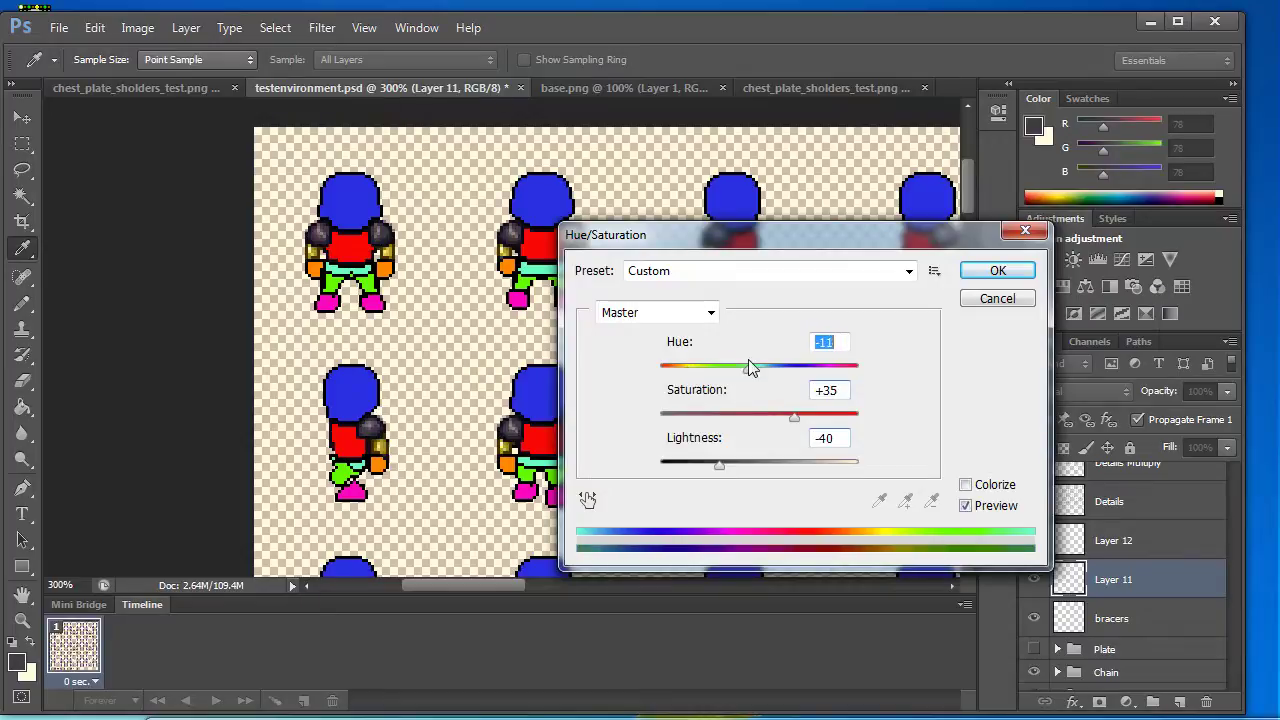
click(996, 299)
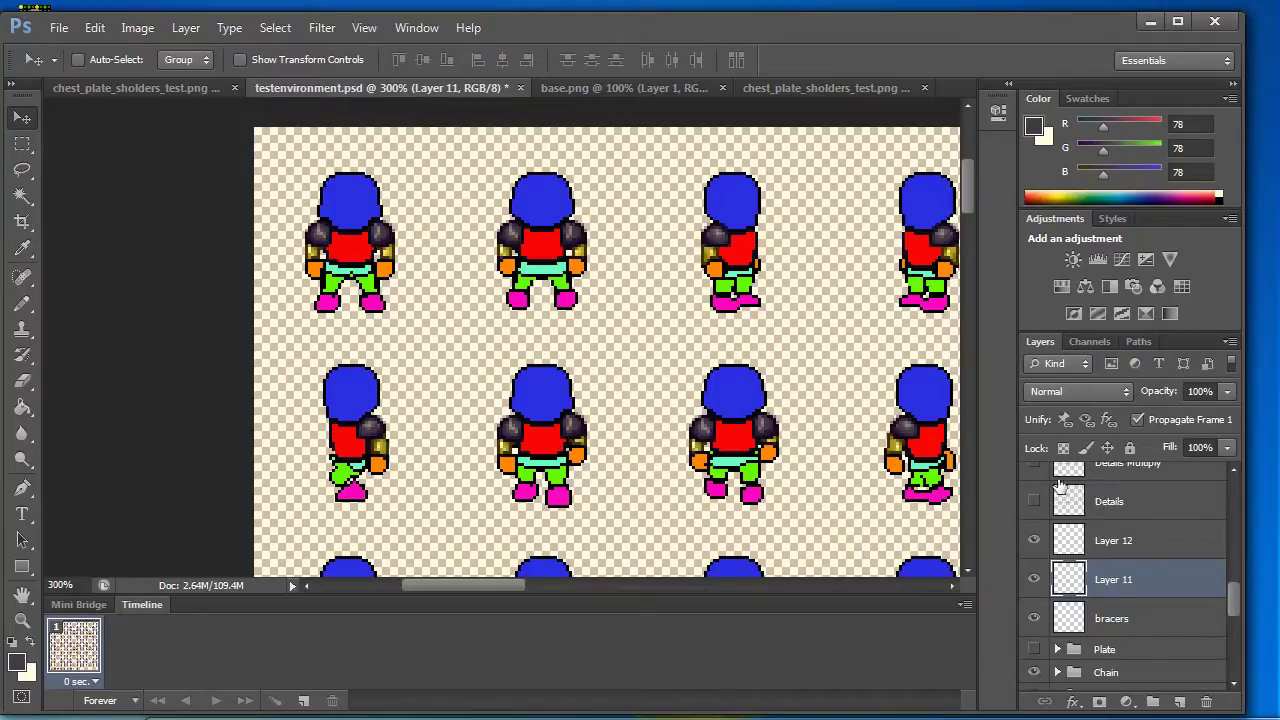
Hide the Chain and Parts groups, leaving the recoloured shoulder plates and the bracer layers visible.
click(1035, 580)
click(1034, 672)
scroll(1036, 668, down, 1)
click(1040, 658)
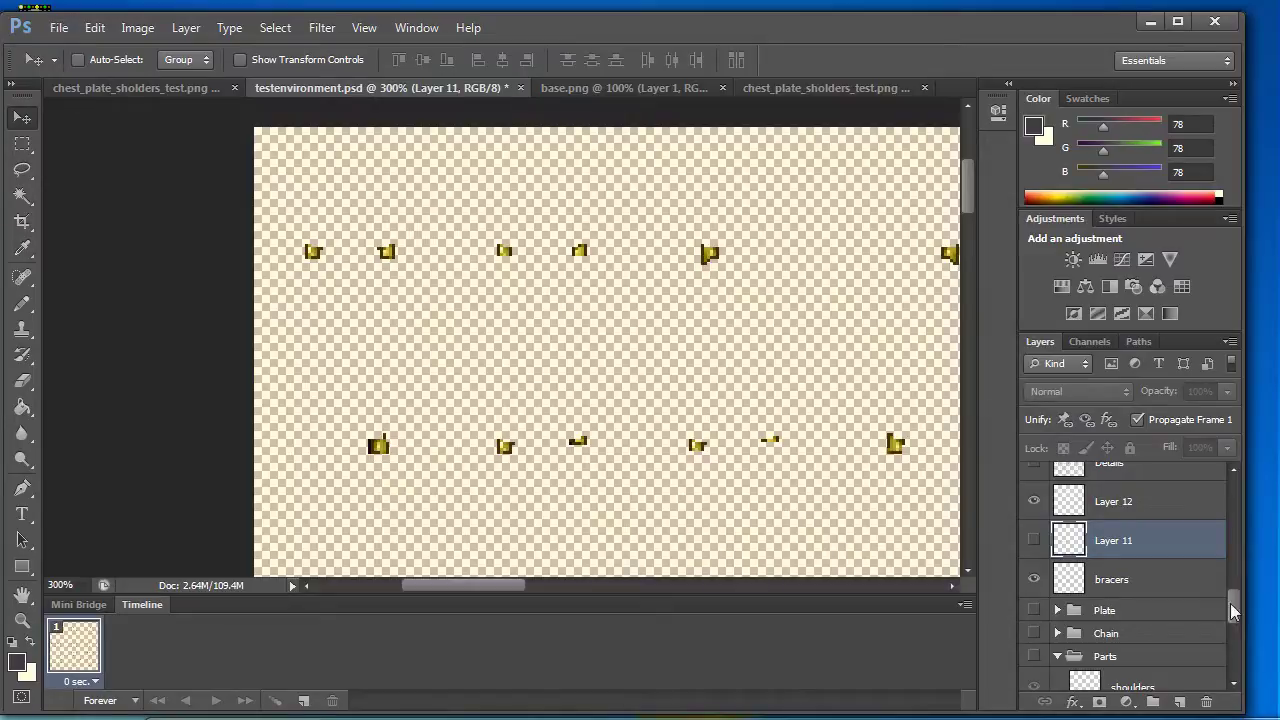
drag(1232, 610, 1232, 605)
click(1035, 545)
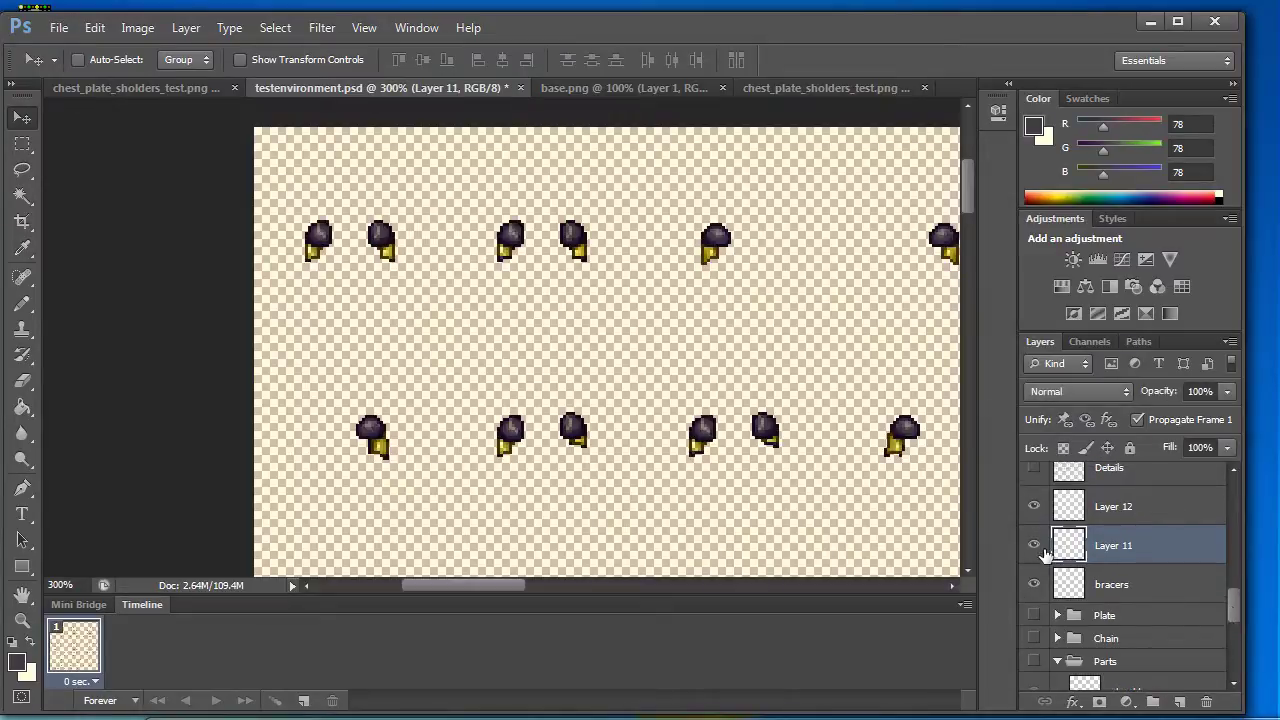
Hide the shoulder-plate layer, the separated bracer layer and the original bracers layer.
click(1035, 584)
click(1035, 507)
click(1035, 509)
alt+click(1035, 509)
click(1035, 509)
Show the Parts group and hide its shoulders, longarms and kilt layers.
drag(1230, 605, 1229, 627)
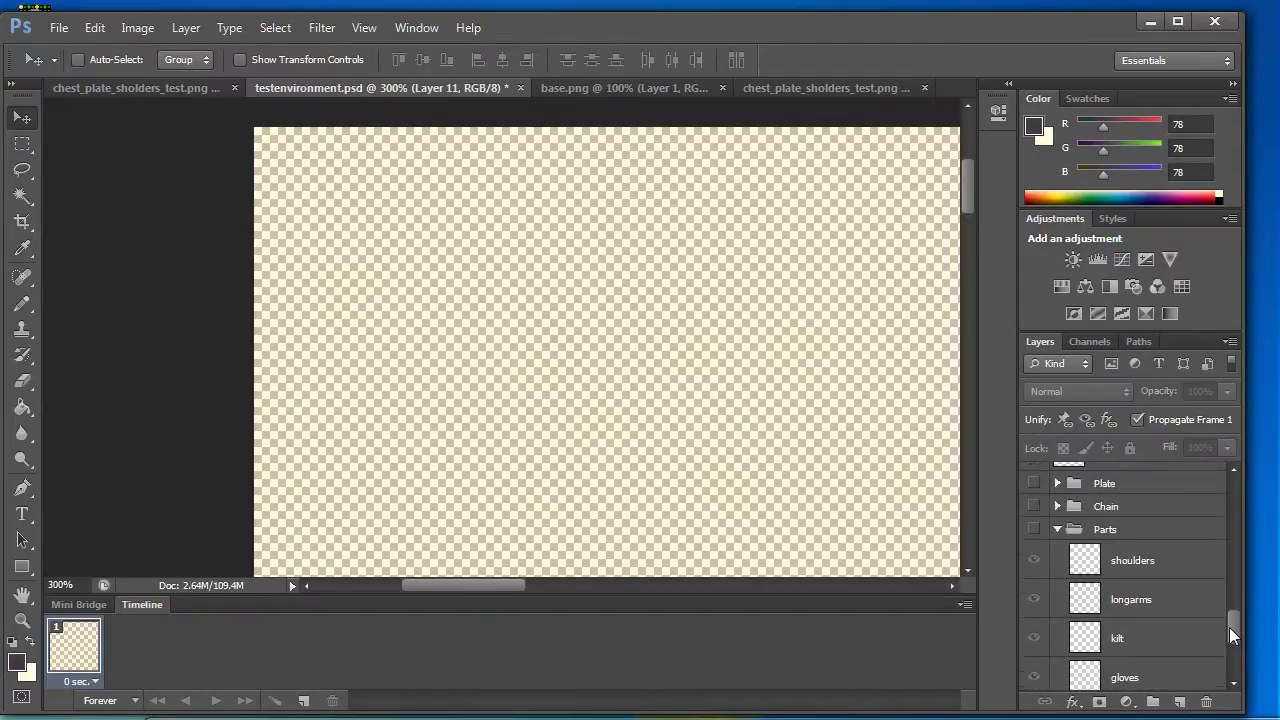
click(1036, 595)
click(1036, 634)
click(1036, 599)
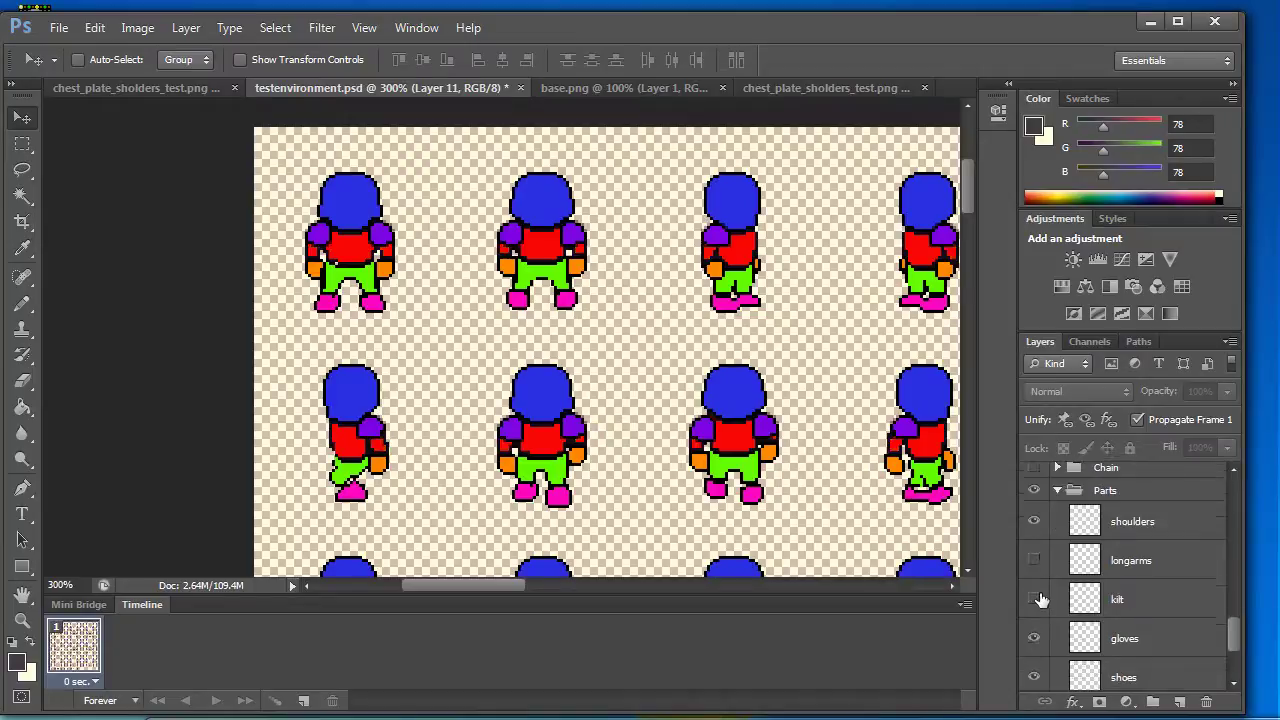
click(1036, 560)
scroll(1050, 616, down, 1)
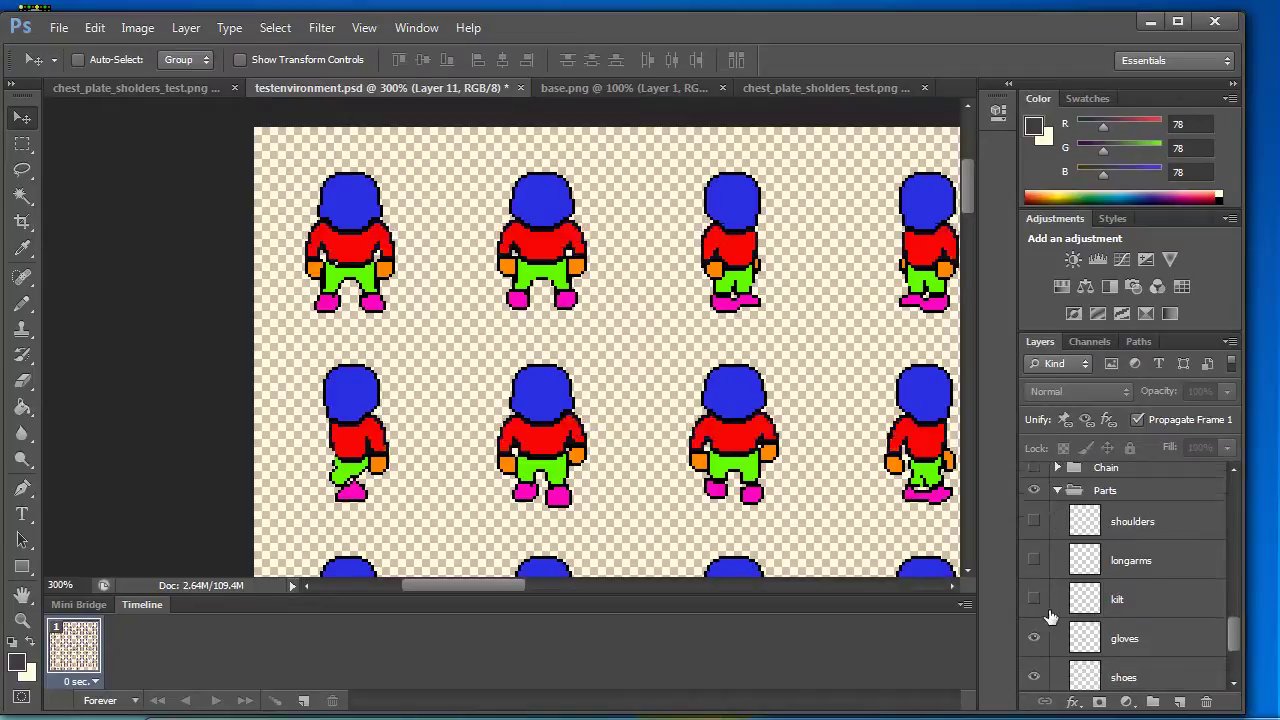
Hide the gloves, shoes, pants and head layers so only Fullchest remains visible in the Parts group.
click(1036, 638)
scroll(1040, 630, down, 1)
click(1036, 638)
scroll(1040, 638, down, 1)
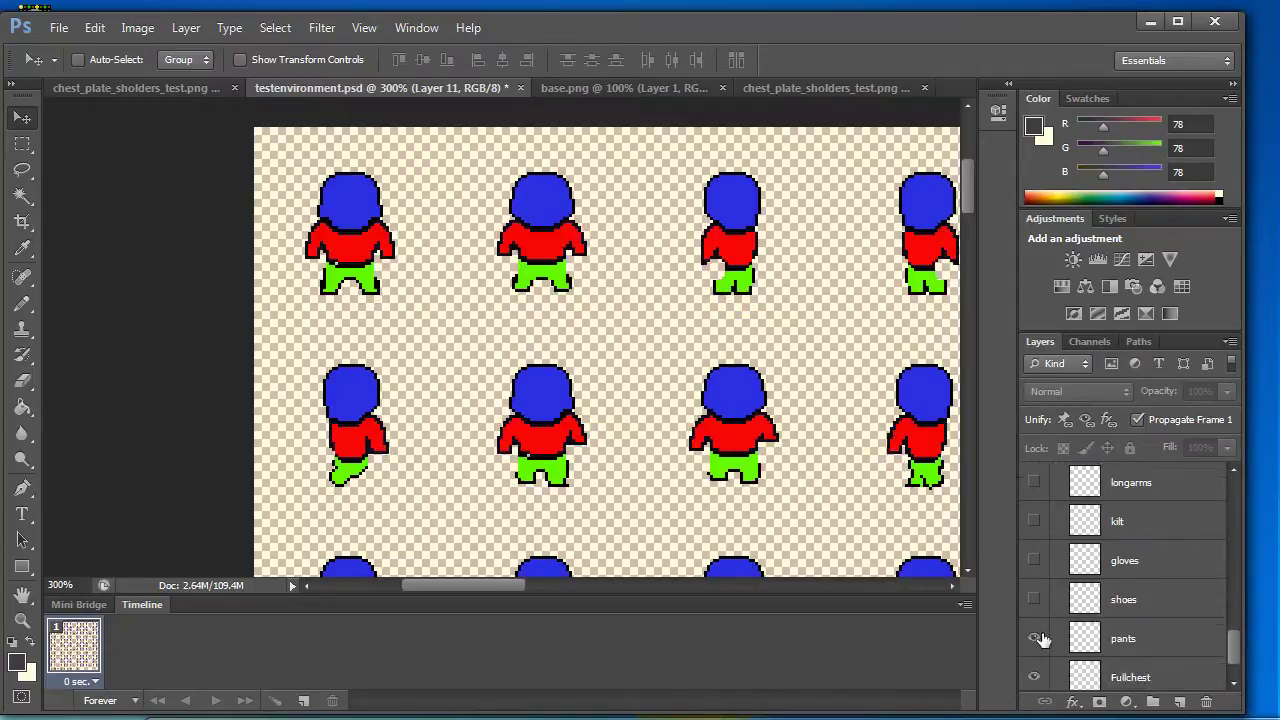
click(1036, 638)
scroll(1040, 640, down, 1)
click(1036, 680)
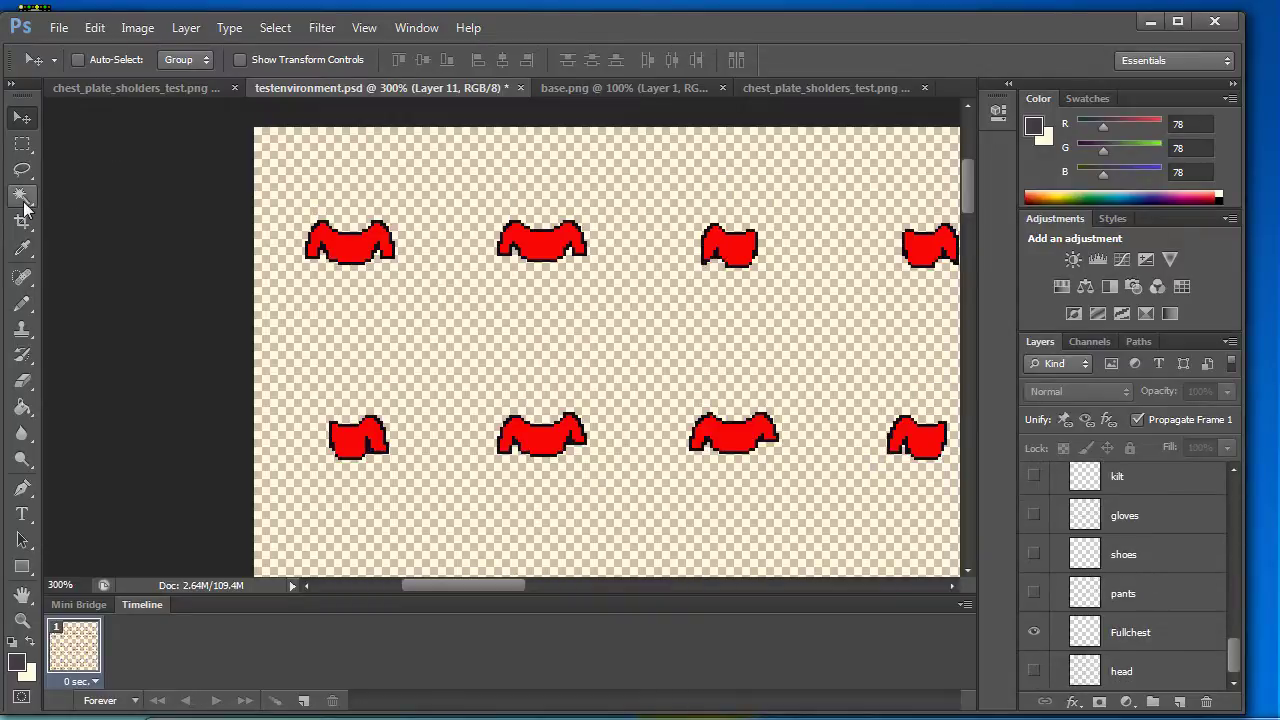
Select all the red areas of the Fullchest layer with the non-contiguous Magic Wand, and check the selection across the sprites.
click(1124, 642)
click(25, 200)
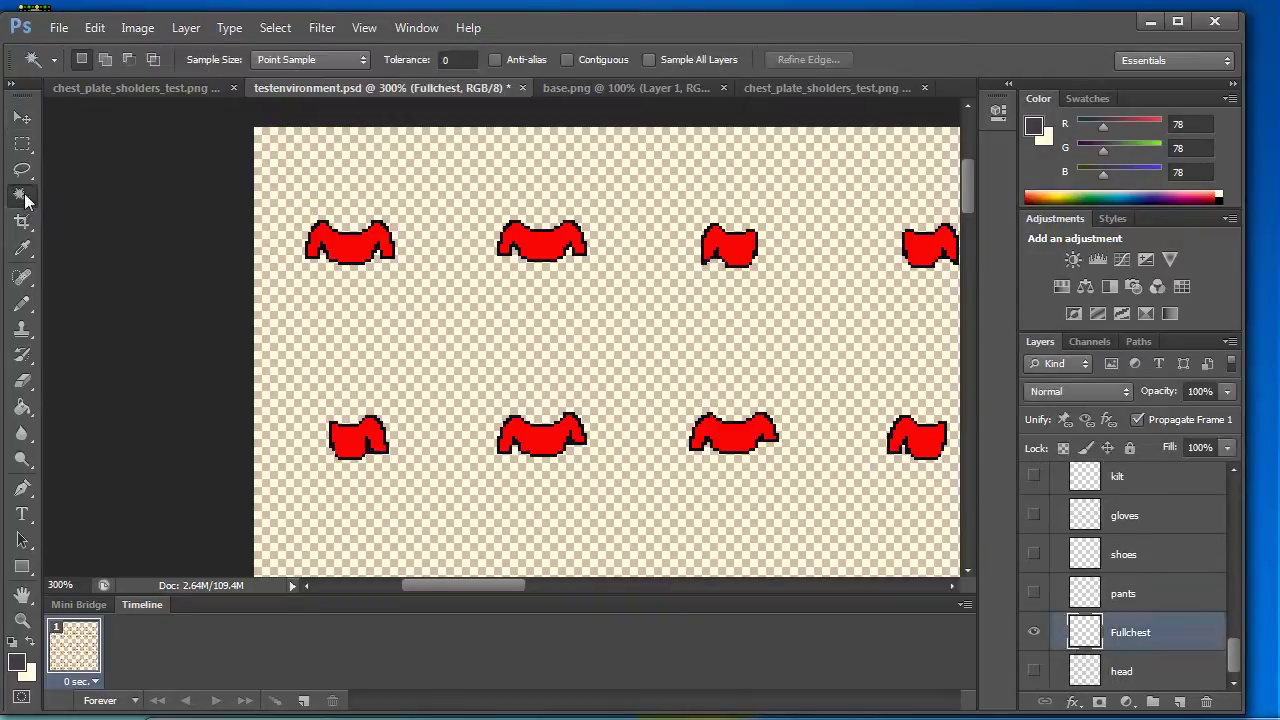
click(349, 255)
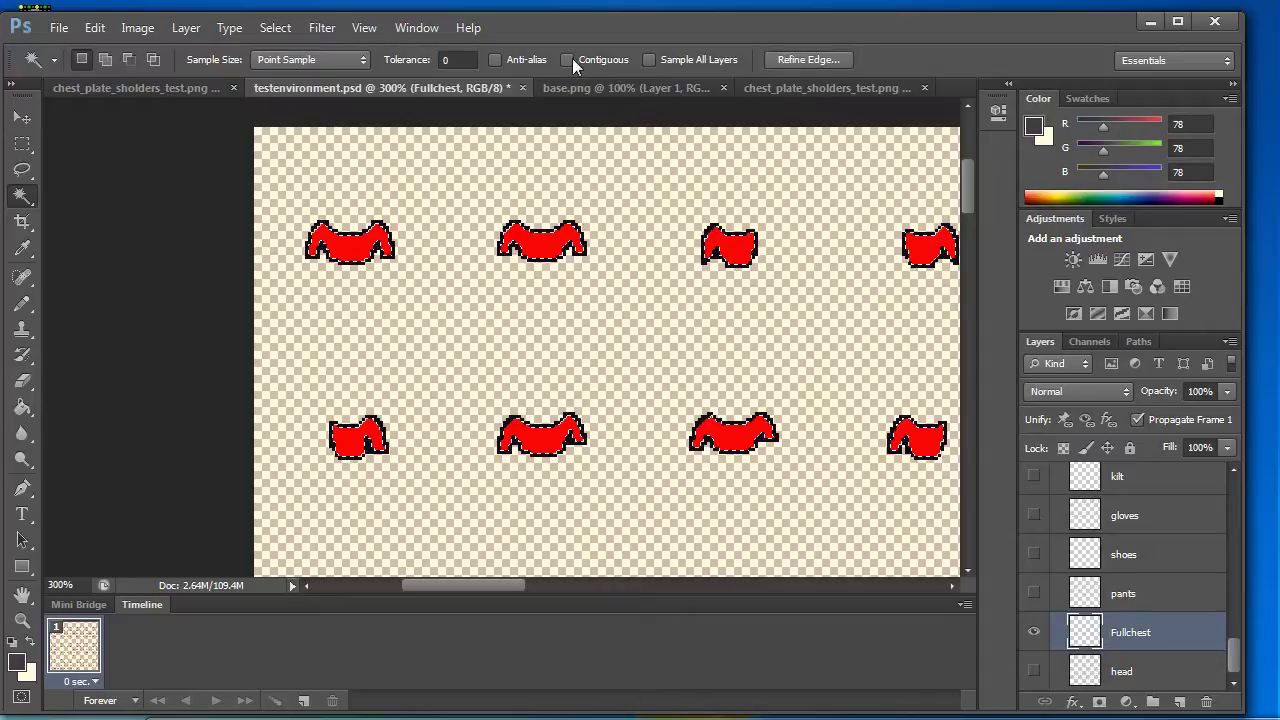
scroll(677, 371, down, 5)
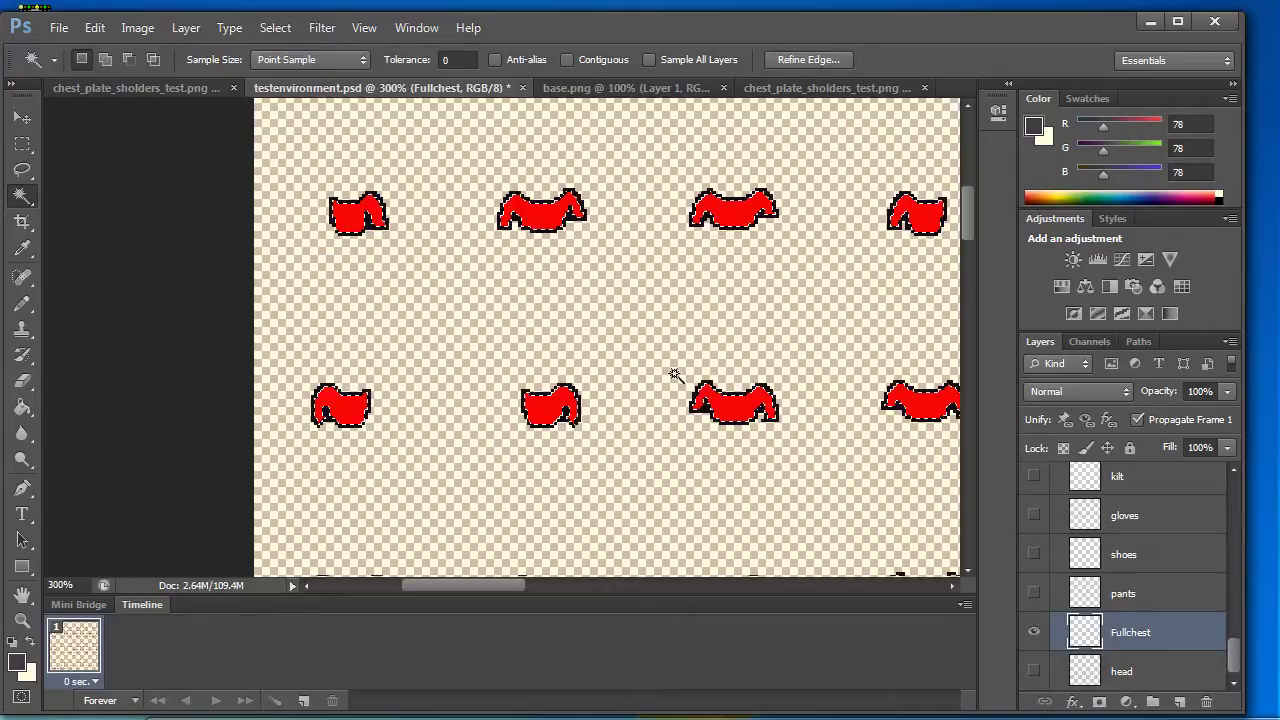
mouse_move(502, 584)
mouse_down()
mouse_move(600, 586)
mouse_move(492, 582)
mouse_up()
scroll(534, 423, up, 5)
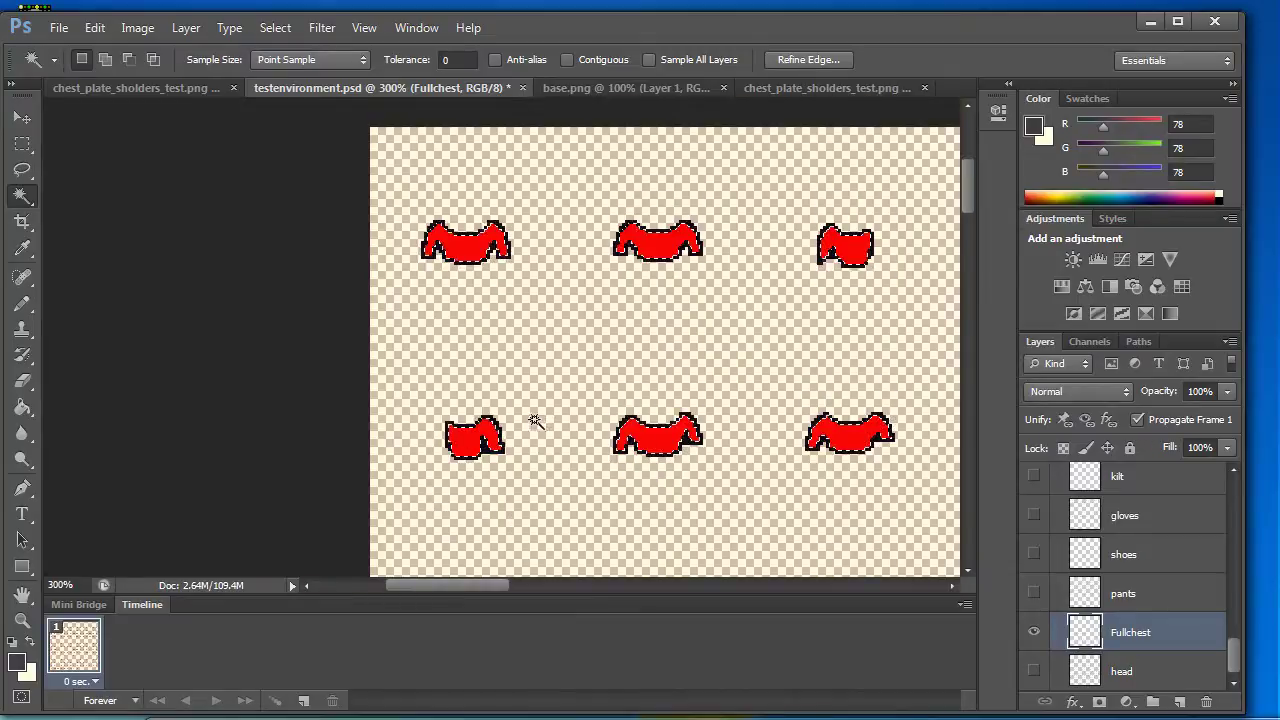
Fill the selected red chest areas with the purple-grey checked chainmail pattern using the Paint Bucket, and deselect.
click(22, 406)
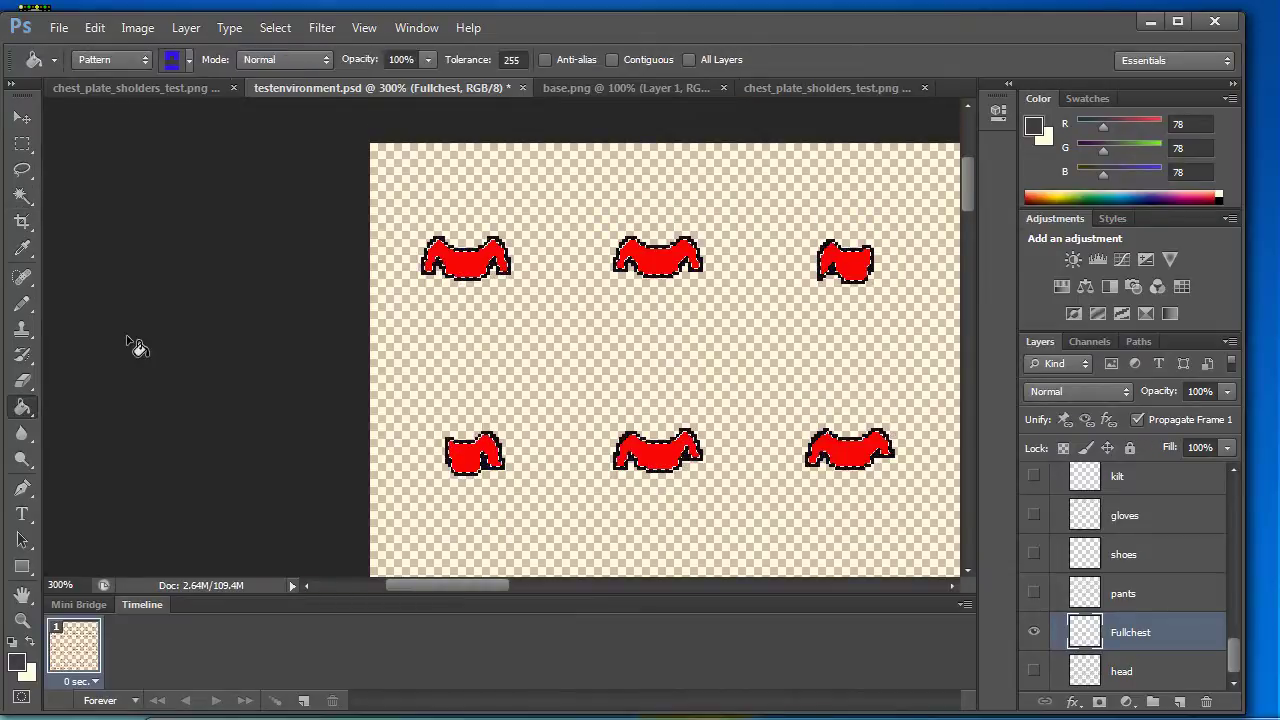
click(190, 62)
click(143, 148)
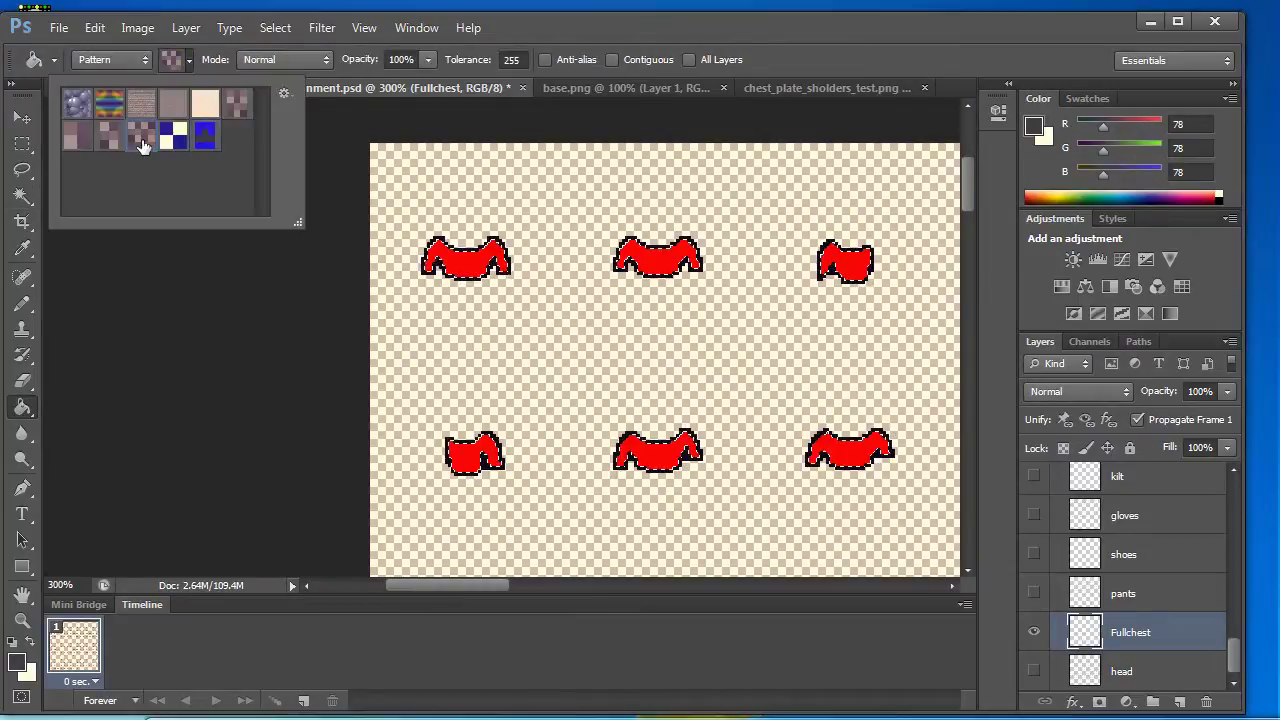
key(Return)
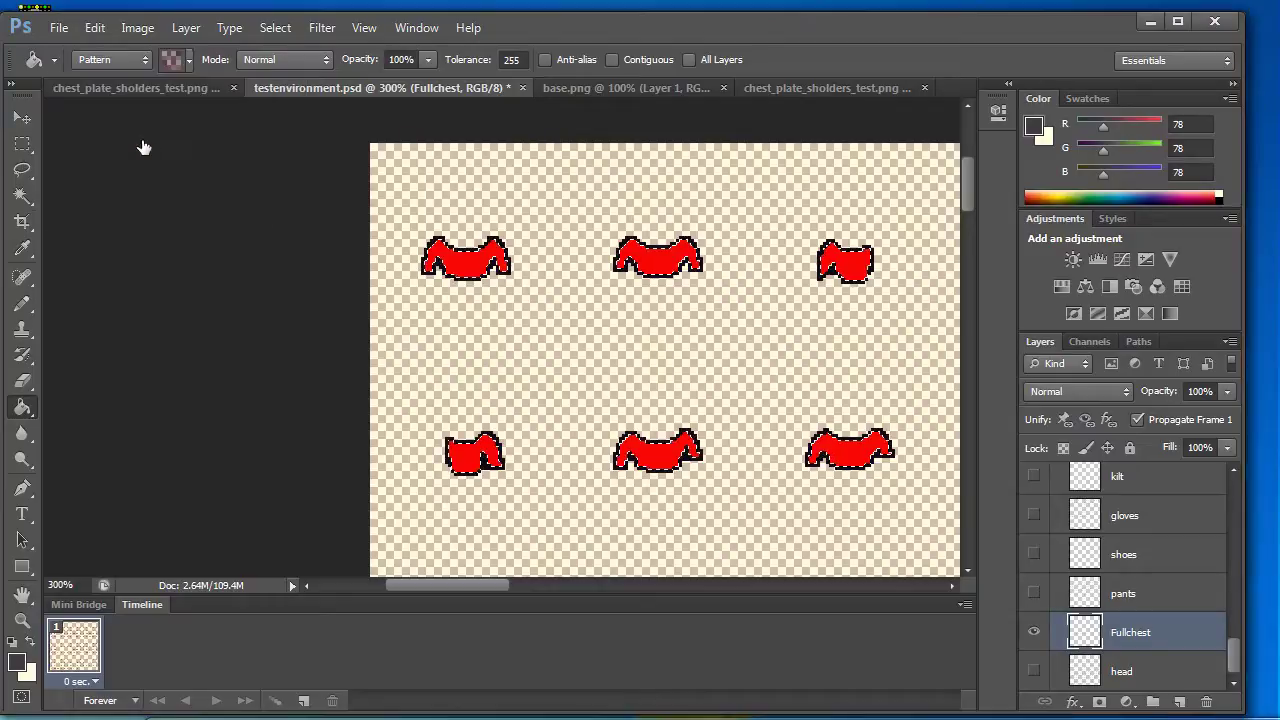
click(457, 264)
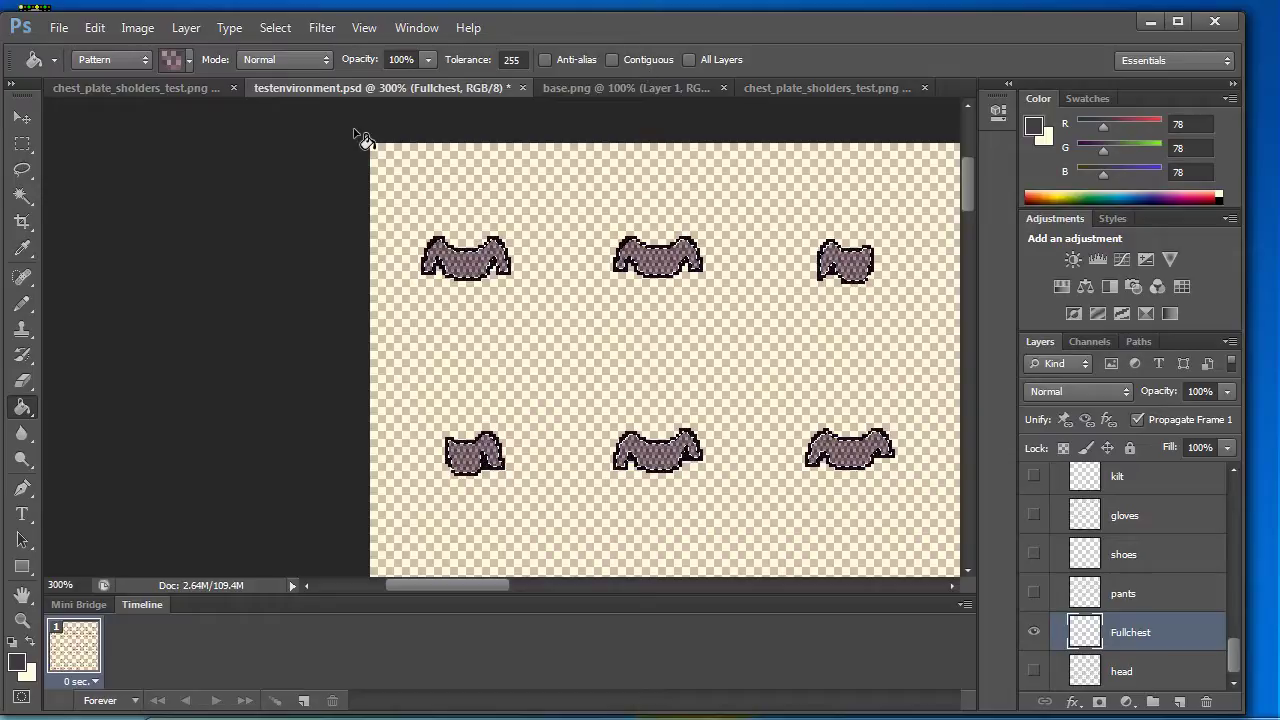
click(23, 146)
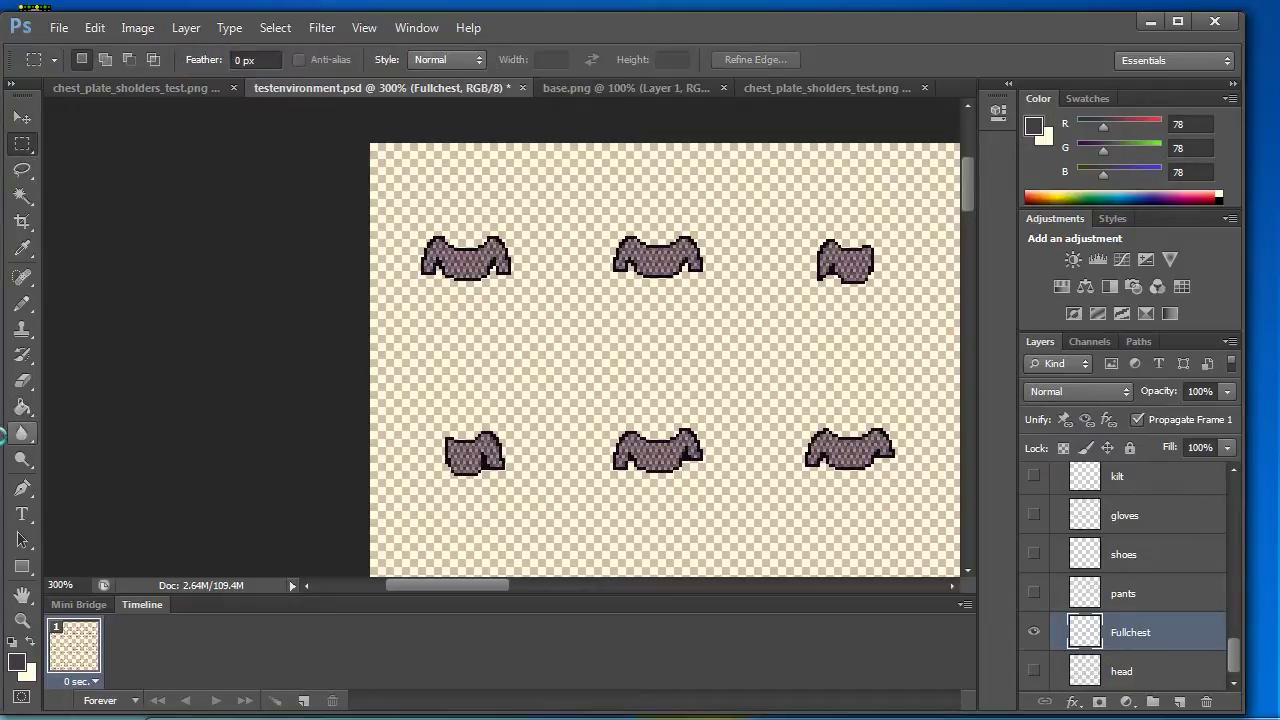
Pencil a small block of dark grey and blue pixels above the first chest sprite, and set the foreground colour to near-black (RGB 6, 6, 6).
click(23, 304)
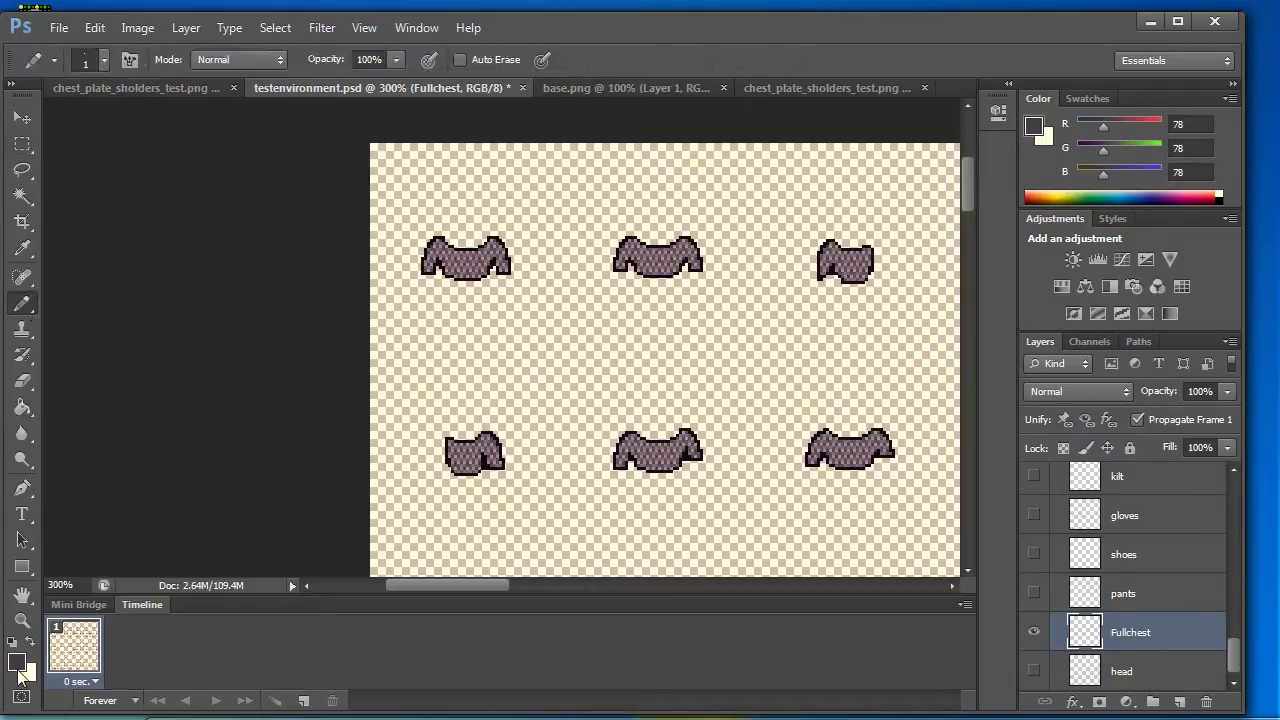
click(22, 620)
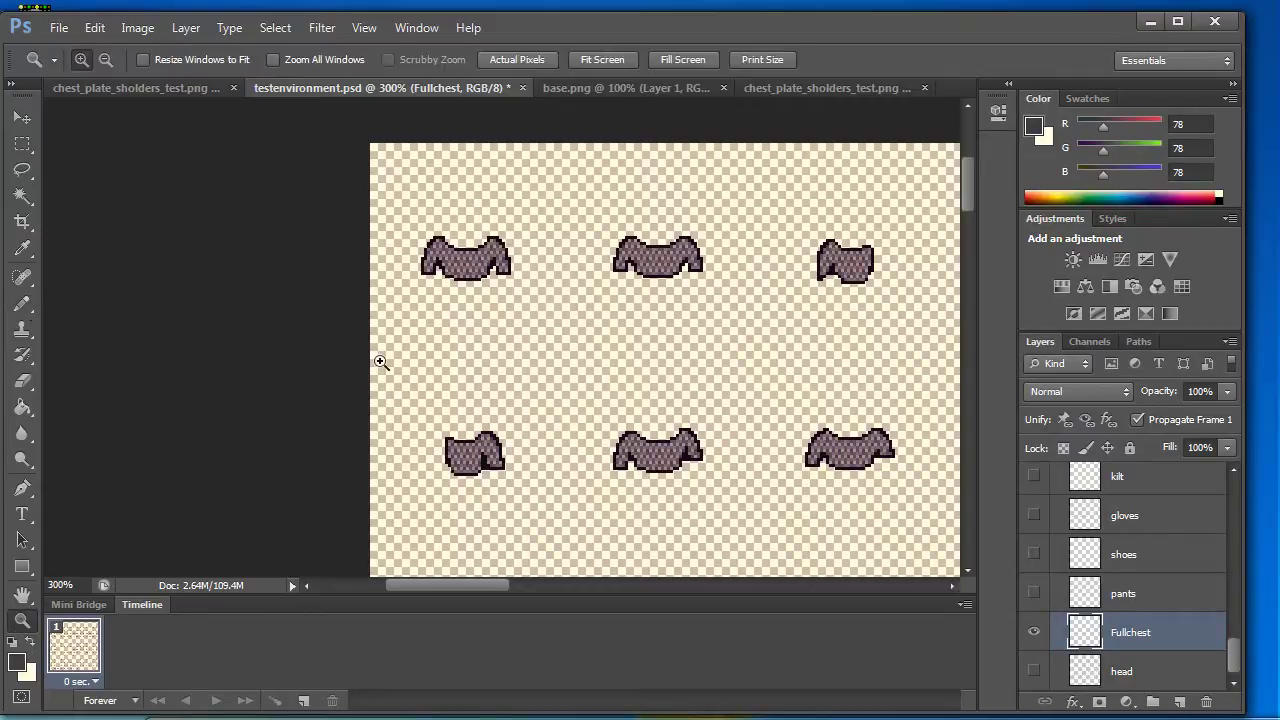
click(391, 193)
click(391, 193)
click(391, 193)
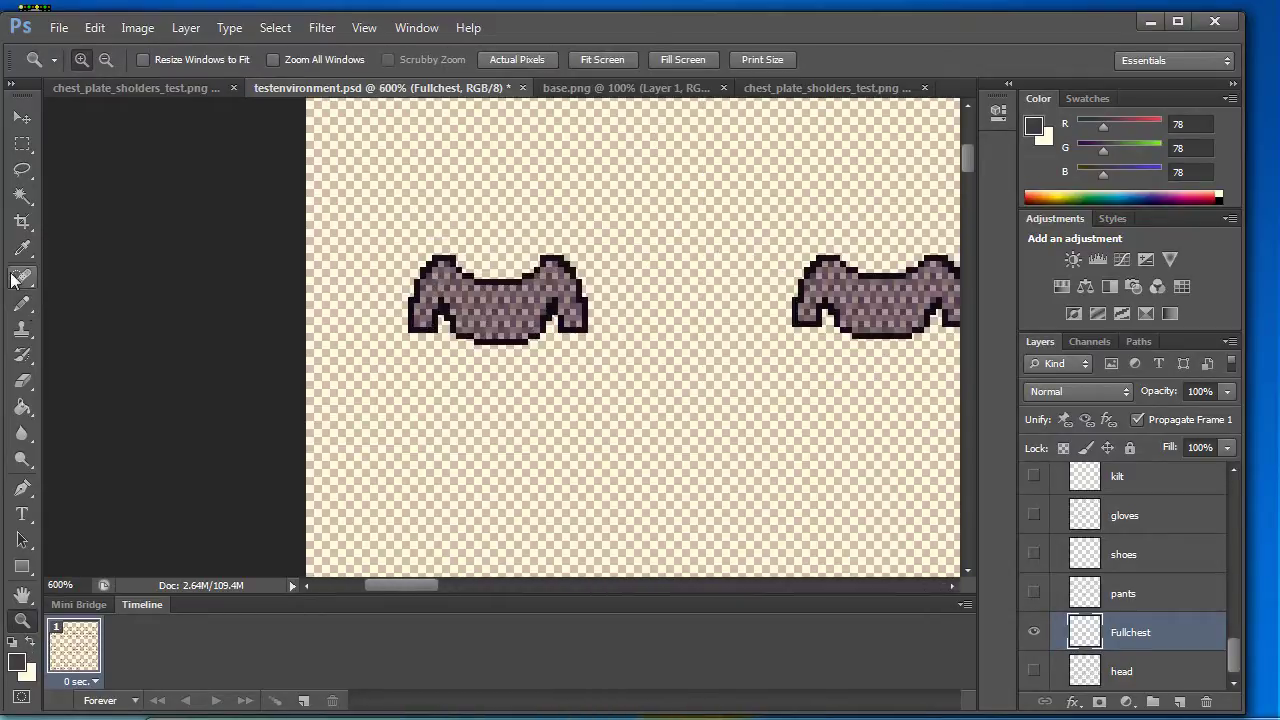
key(b)
click(15, 662)
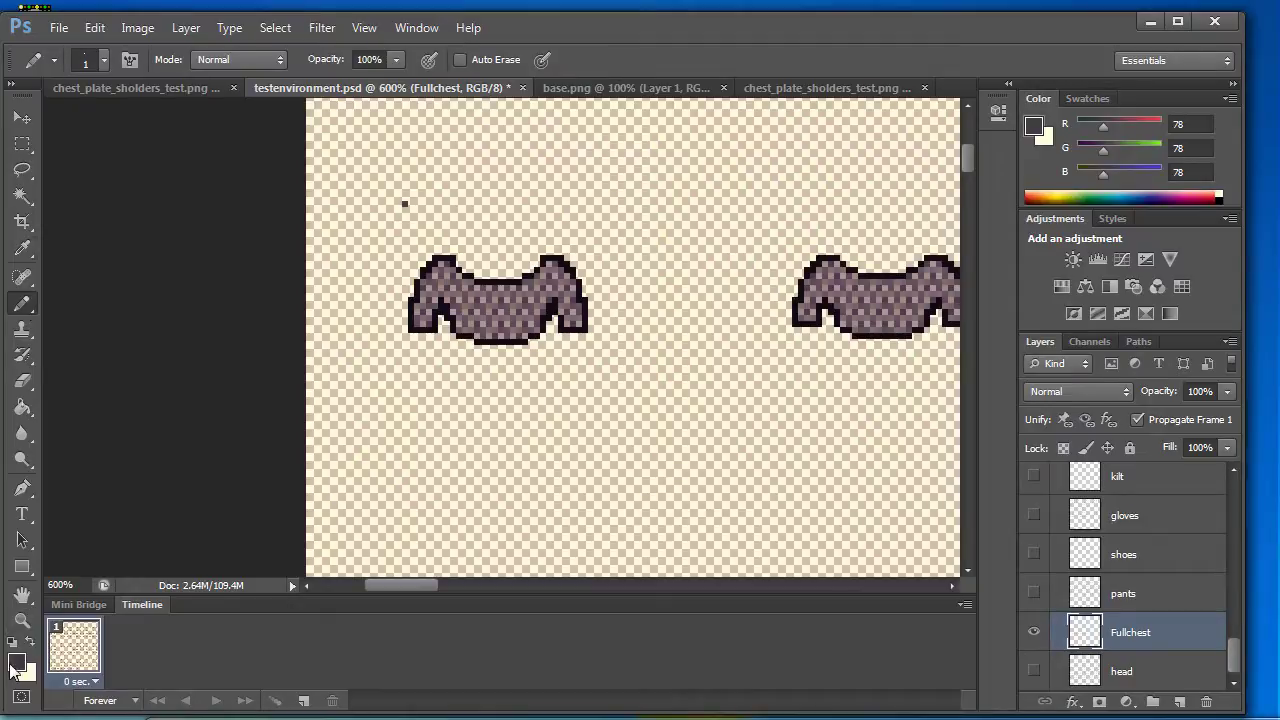
click(538, 297)
click(846, 228)
click(406, 208)
click(15, 662)
drag(514, 400, 373, 489)
click(846, 228)
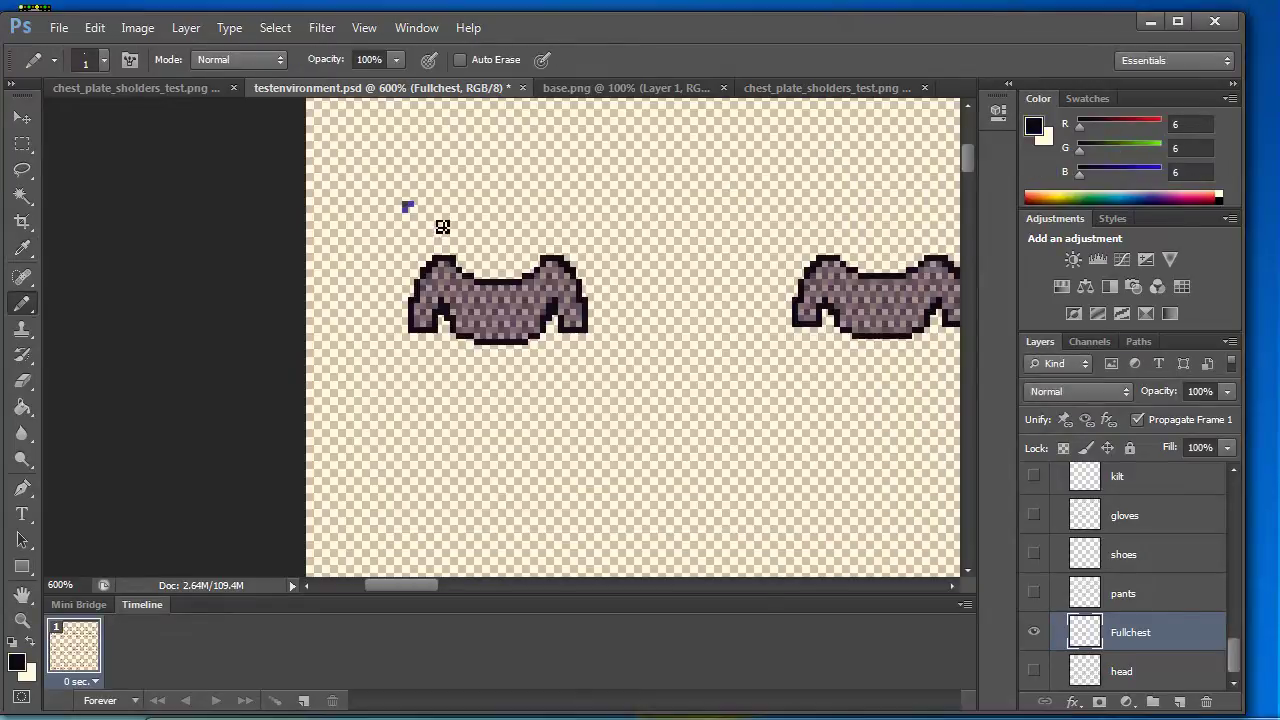
Select the two-by-two block of grey, blue and black pixels and define it as a new pattern under the default name.
key(m)
drag(399, 201, 411, 209)
click(95, 28)
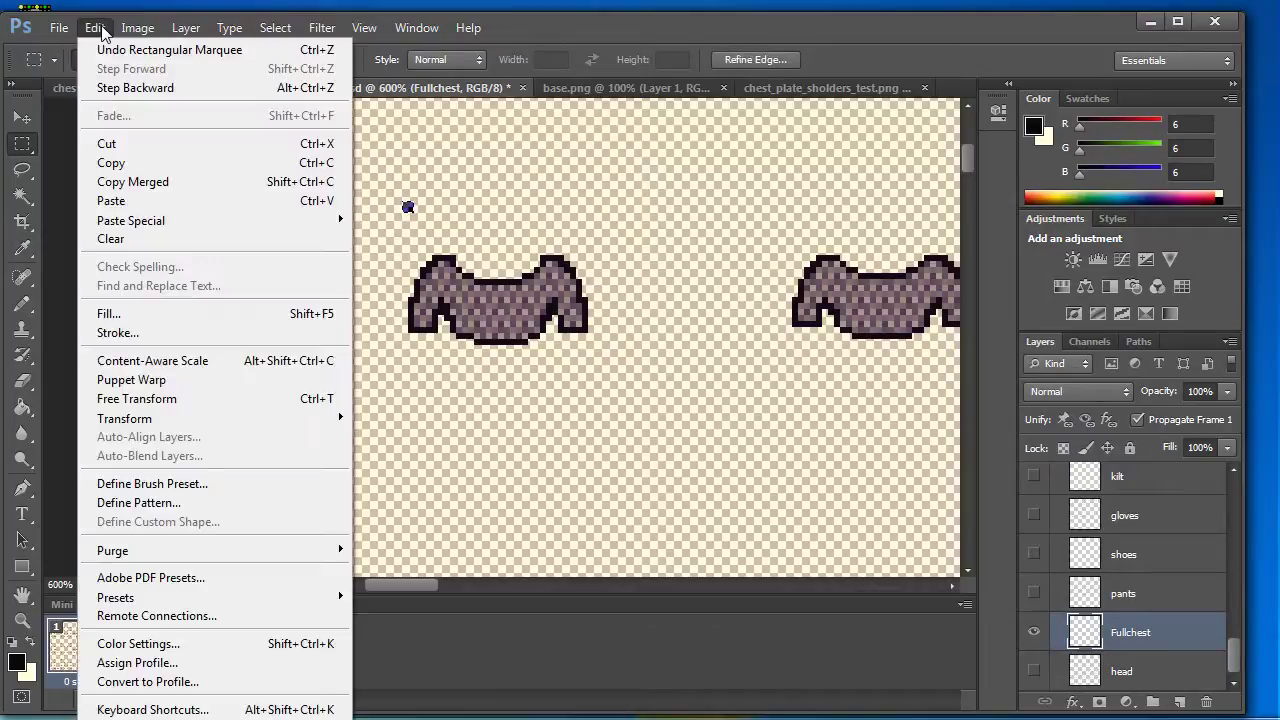
click(214, 505)
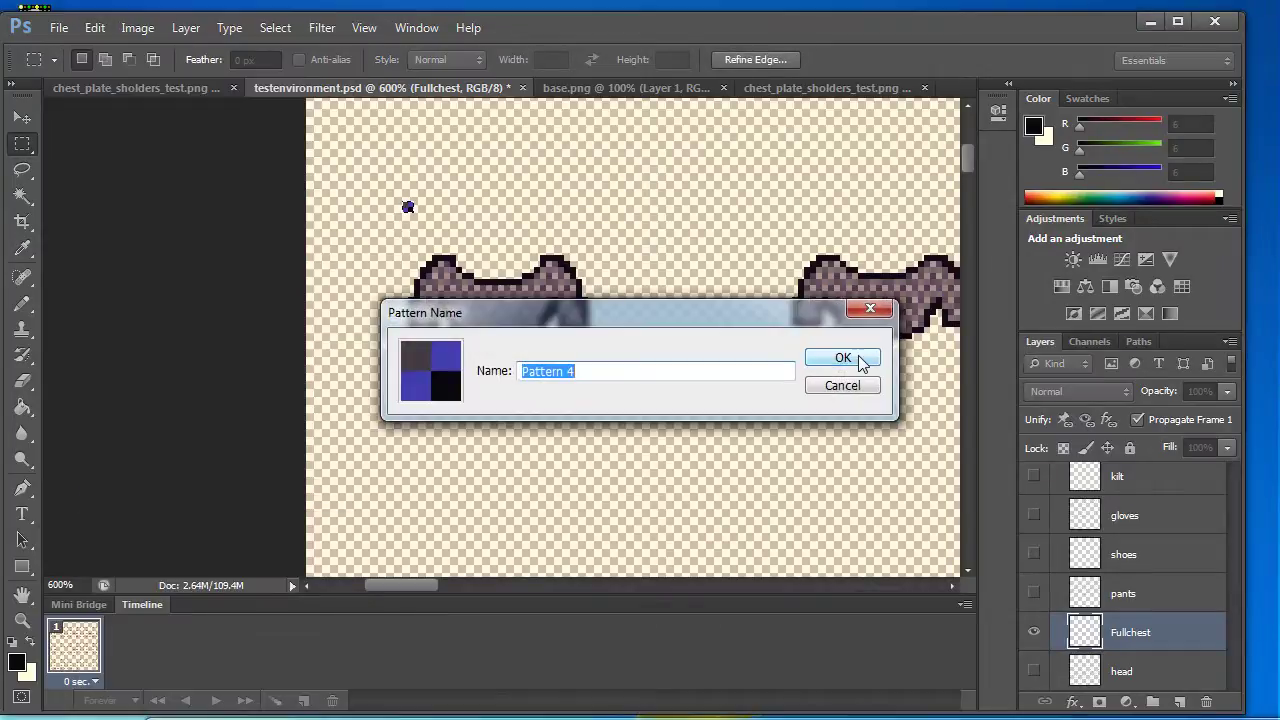
click(860, 358)
Test the new blue and black pattern by filling a rectangular selection above the first chest sprite with the Paint Bucket.
drag(438, 148, 612, 236)
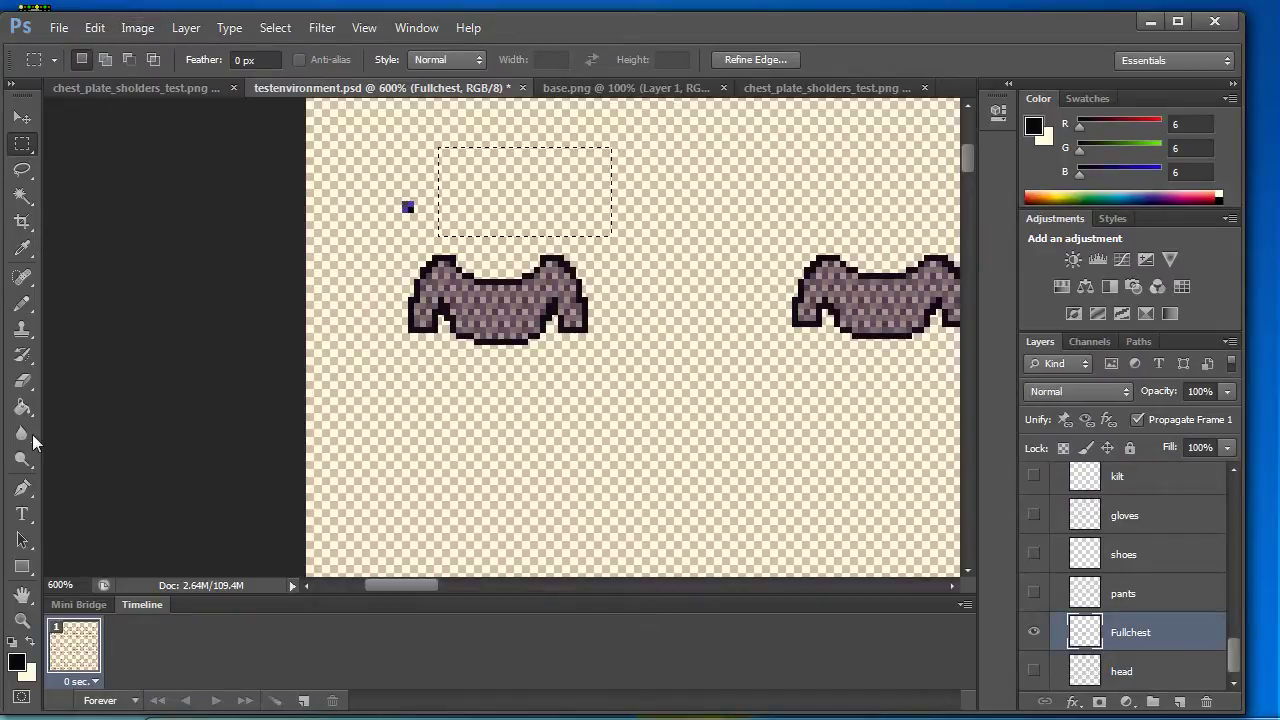
click(22, 408)
click(189, 60)
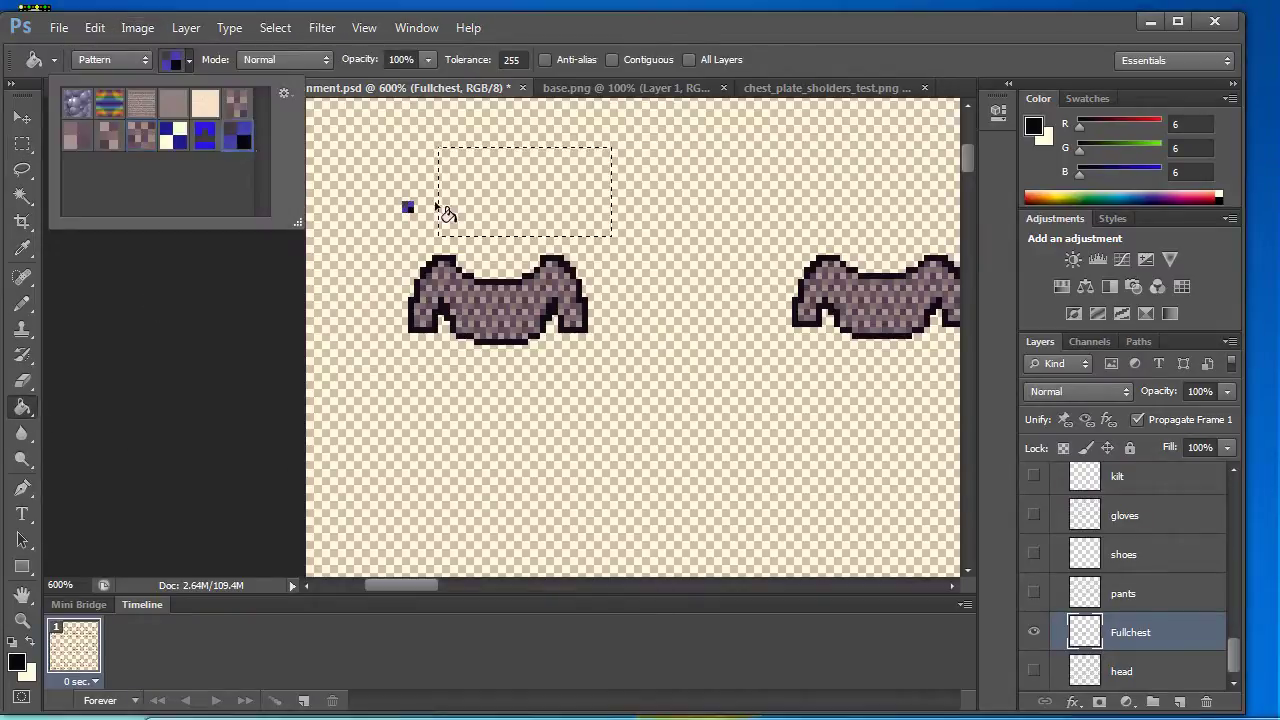
double_click(245, 144)
click(501, 194)
Delete the pattern-filled rectangle and the sample pixels above the first chest sprite, and deselect.
click(22, 143)
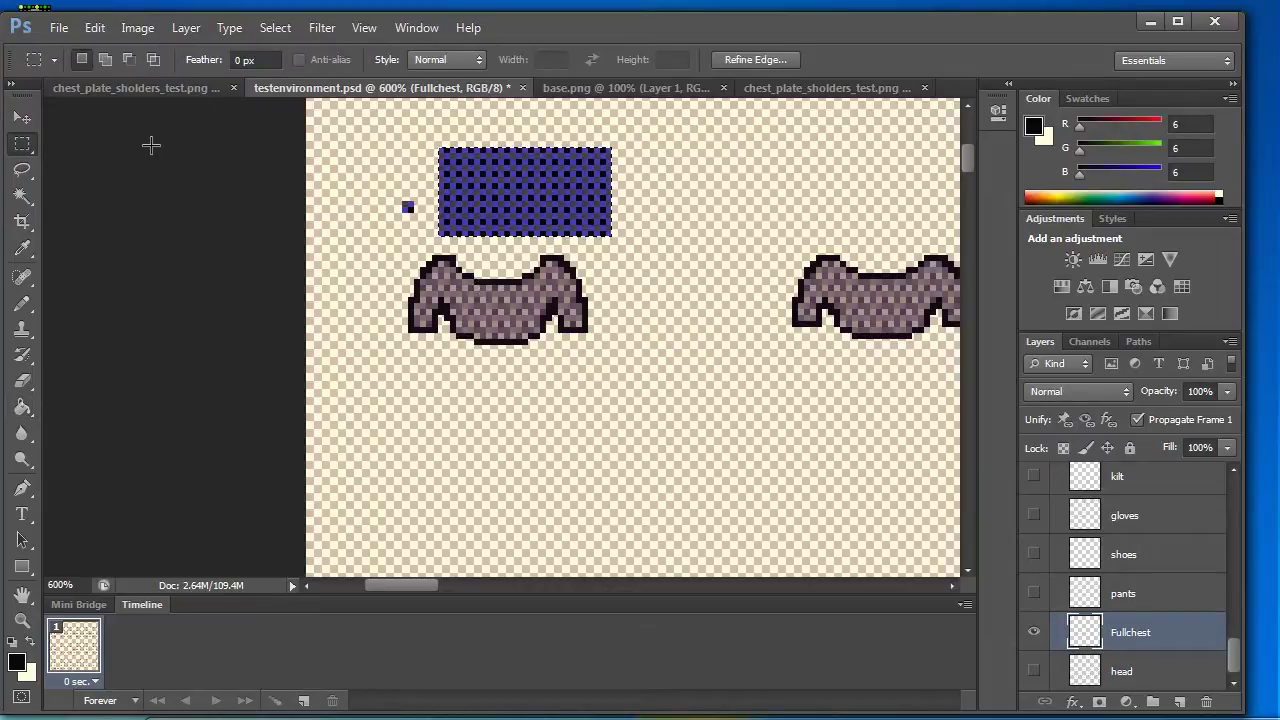
drag(373, 124, 640, 242)
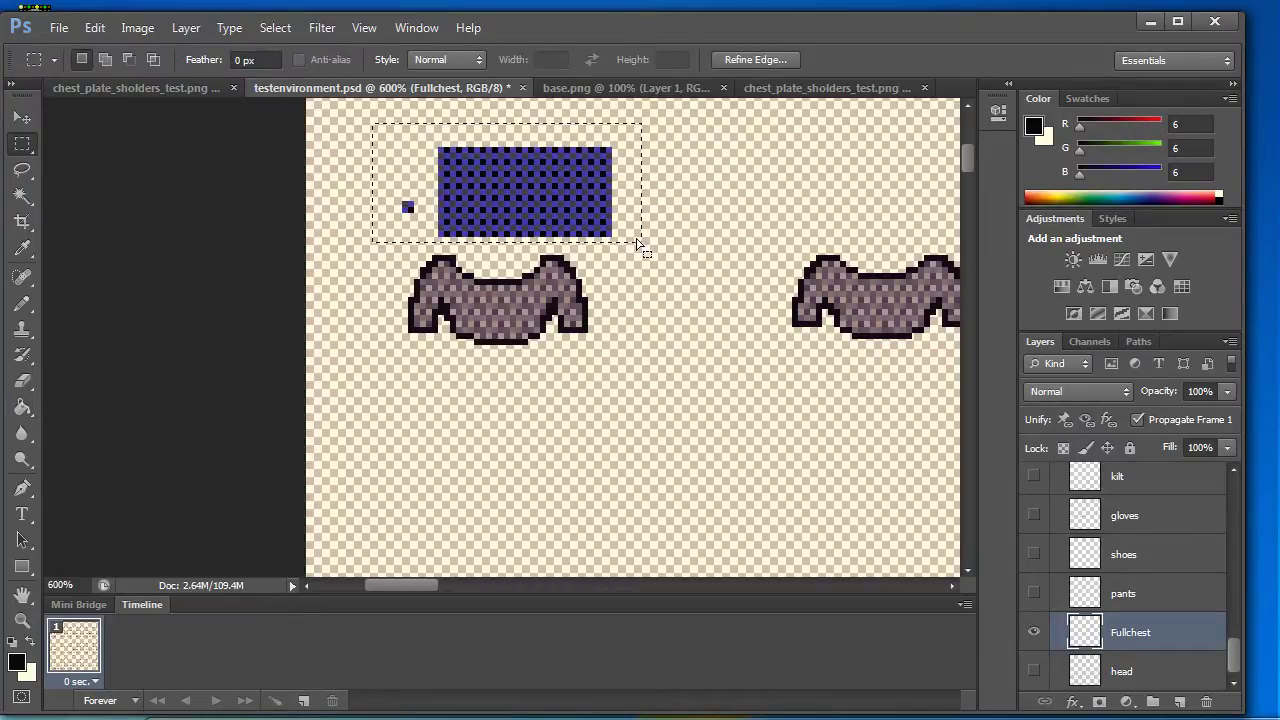
key(Delete)
key(ctrl+d)
Show the Details Multiply layer over the chainmail chest sprites.
mouse_move(411, 586)
mouse_down()
mouse_move(482, 588)
mouse_move(398, 589)
mouse_move(432, 590)
mouse_move(417, 594)
mouse_up()
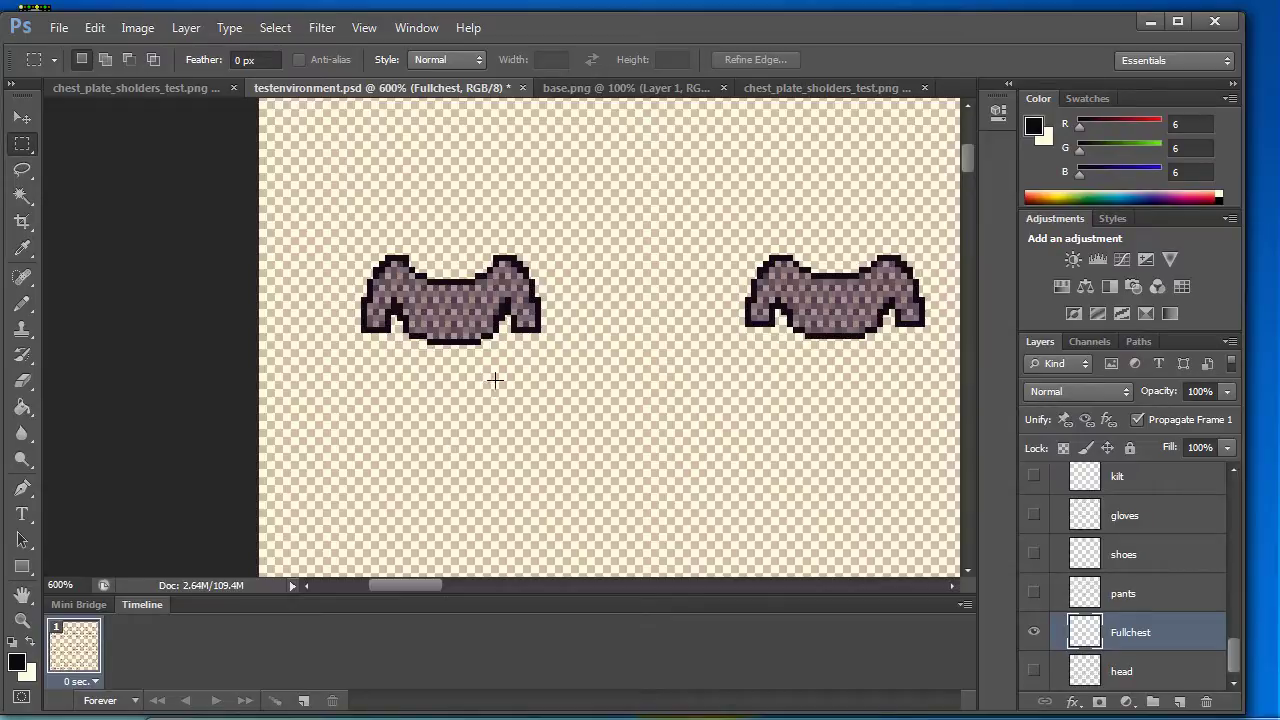
drag(1232, 672, 1240, 601)
click(1035, 481)
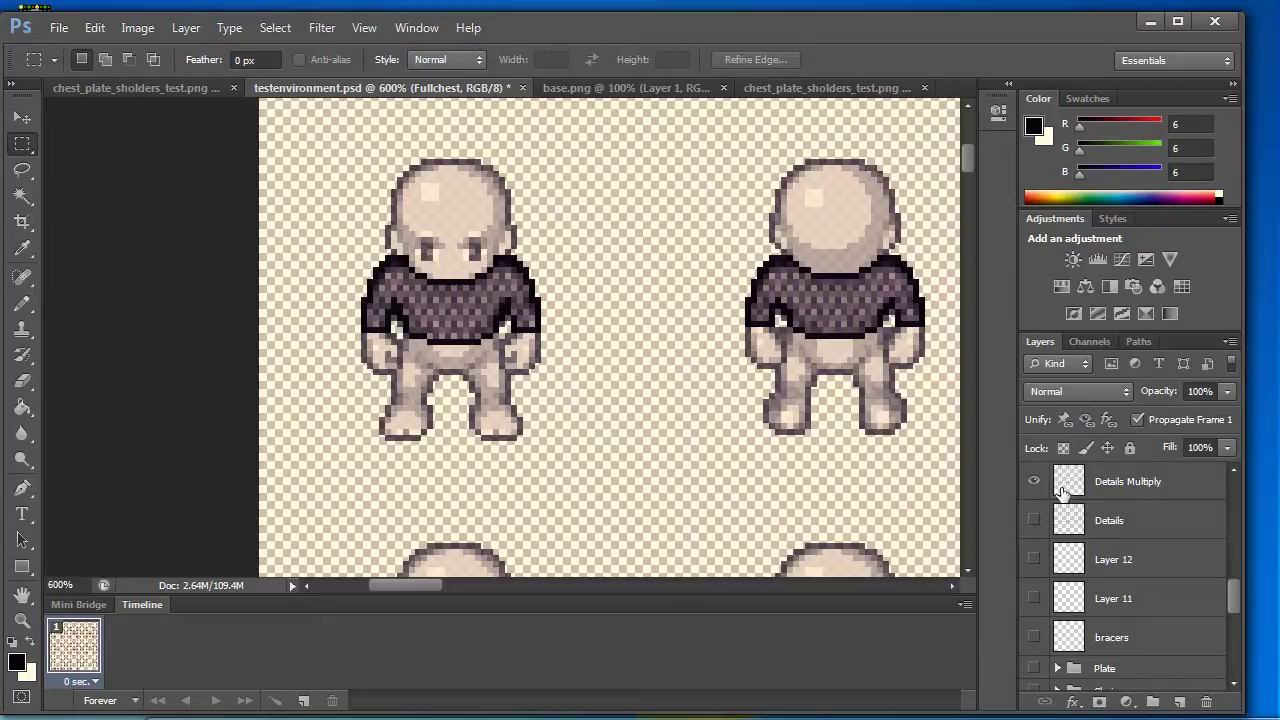
Switch the Details Multiply layer's blend mode to Normal.
click(1103, 483)
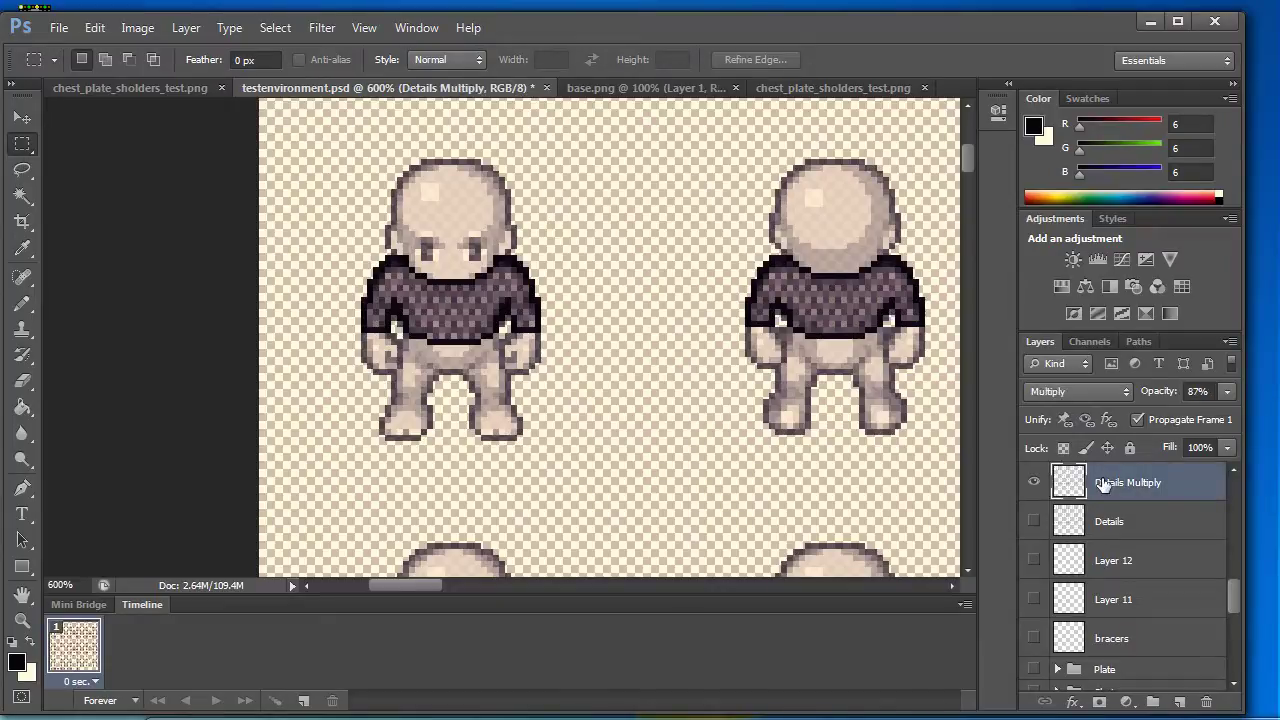
click(1085, 394)
scroll(1086, 400, up, 5)
click(1072, 414)
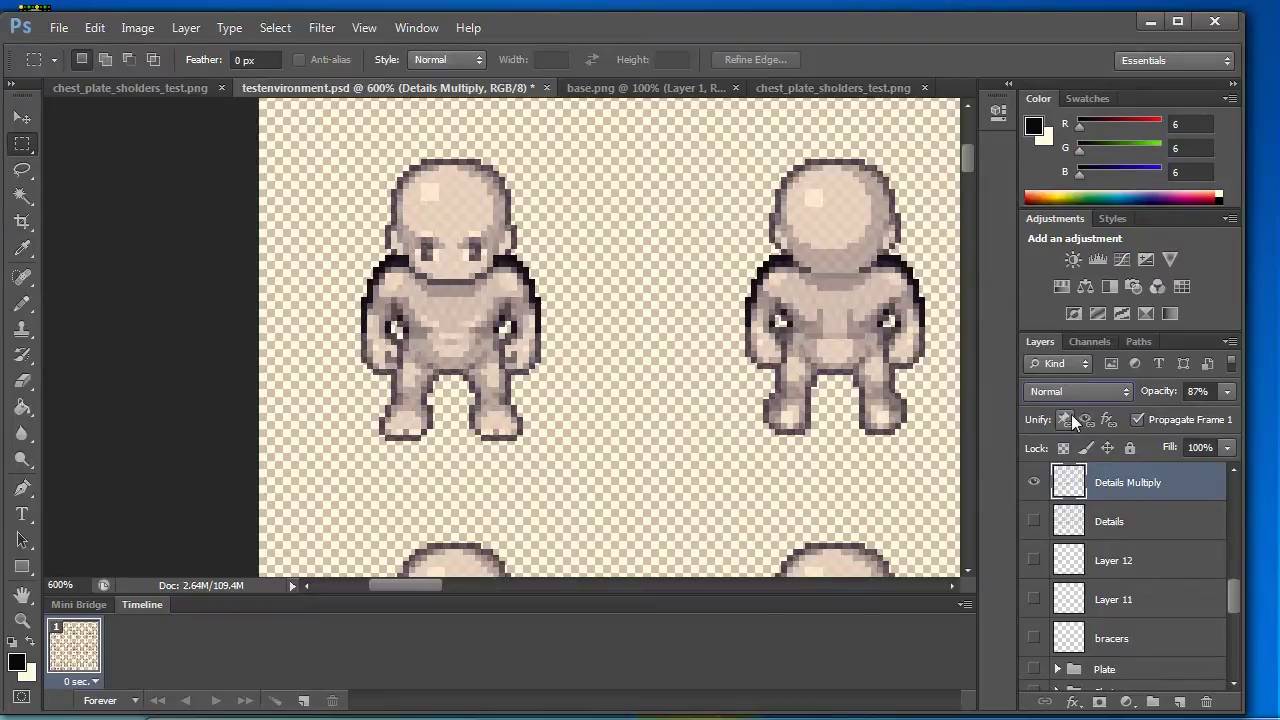
Raise the Details Multiply layer's opacity to 100% and set its blend mode to Multiply.
click(1229, 394)
drag(1210, 414, 1235, 414)
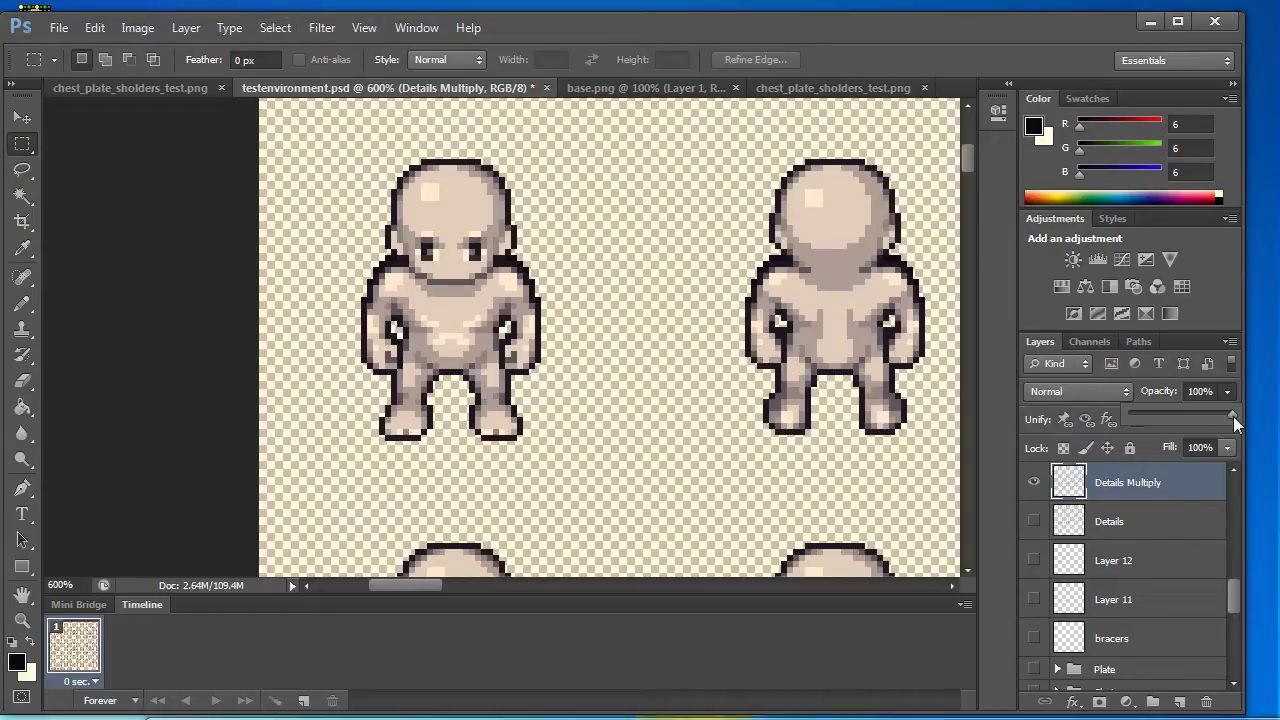
click(1090, 392)
scroll(1080, 480, up, 5)
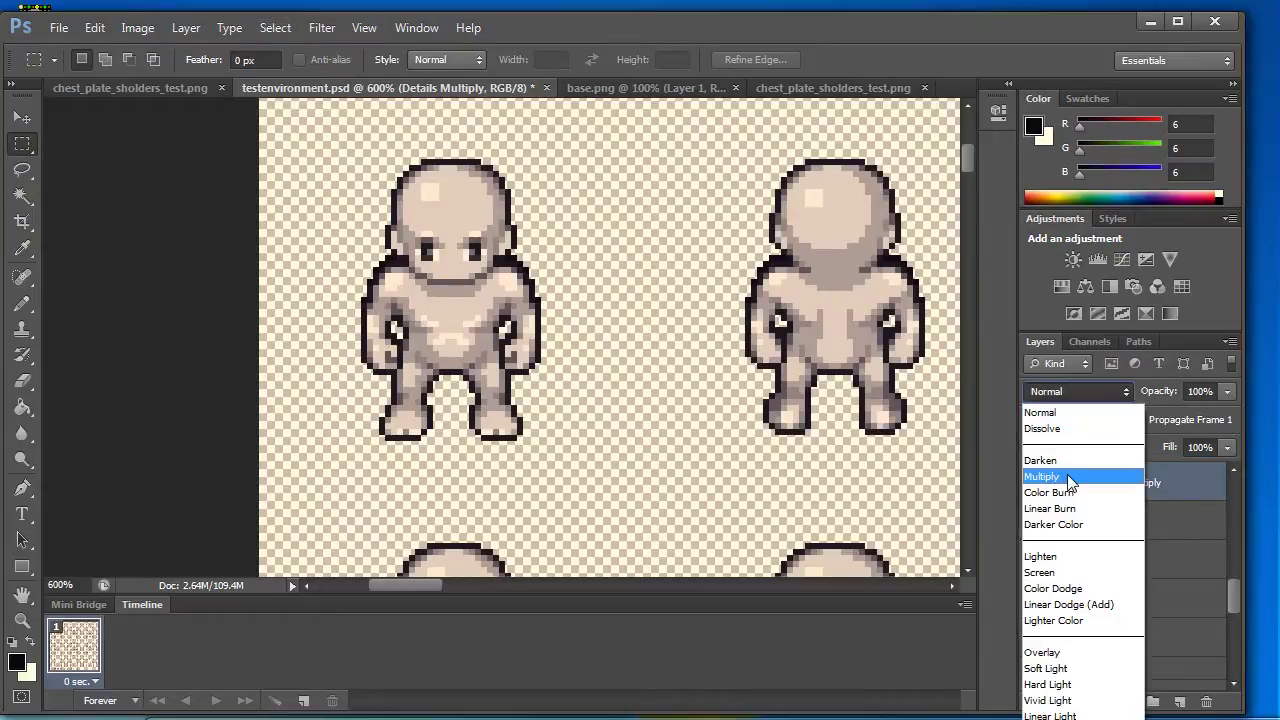
click(1070, 482)
click(1227, 391)
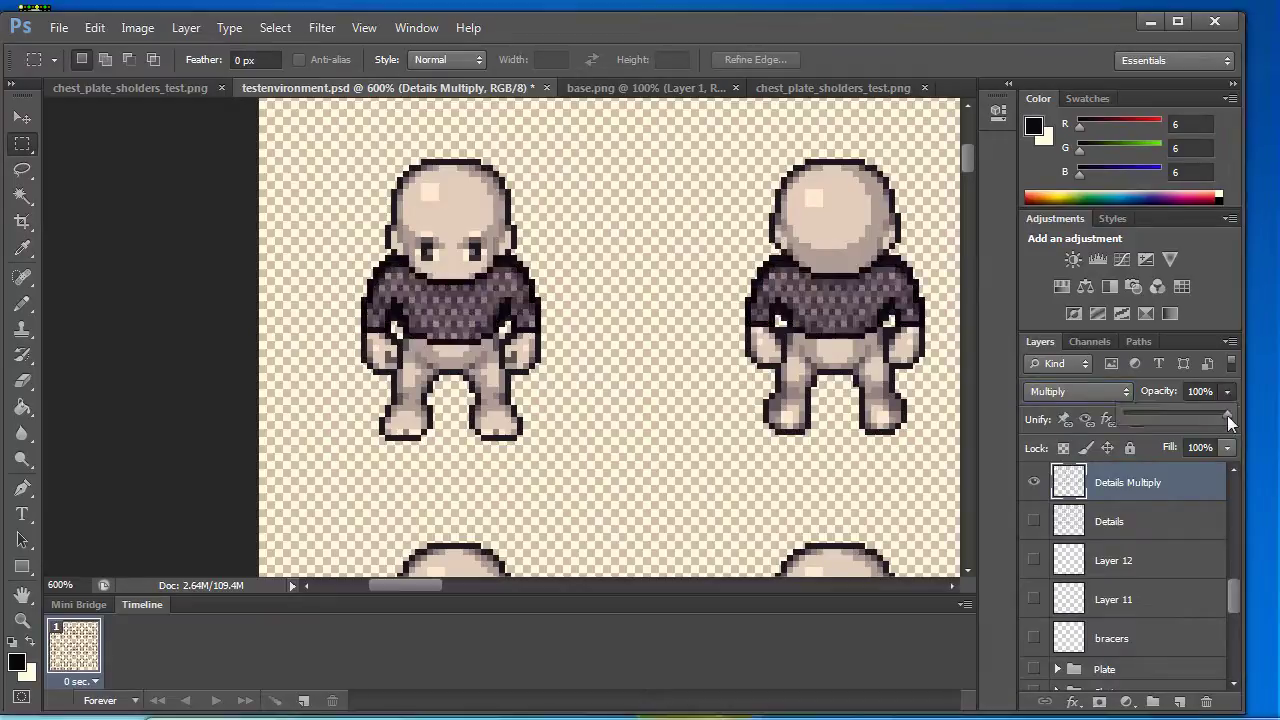
click(900, 85)
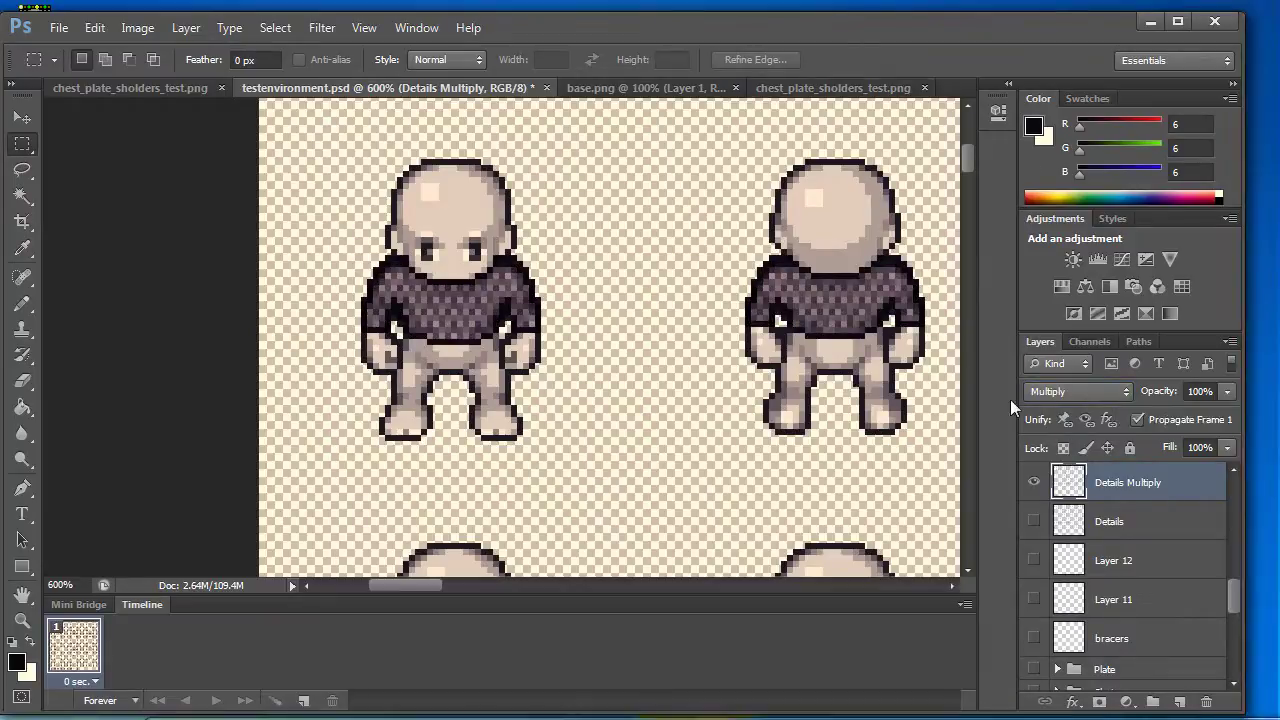
Toggle the Details Multiply layer's visibility repeatedly to compare the chainmail with and without its shading.
click(1034, 482)
click(1035, 484)
click(1035, 484)
click(1035, 484)
click(1035, 484)
click(1035, 484)
click(1035, 484)
click(1035, 484)
click(1035, 484)
click(1035, 484)
click(1035, 484)
click(1035, 484)
Move the Fullchest layer directly below Details Multiply and select its empty area around the chest sprites with the Magic Wand.
drag(1235, 606, 1235, 666)
drag(1133, 640, 1080, 522)
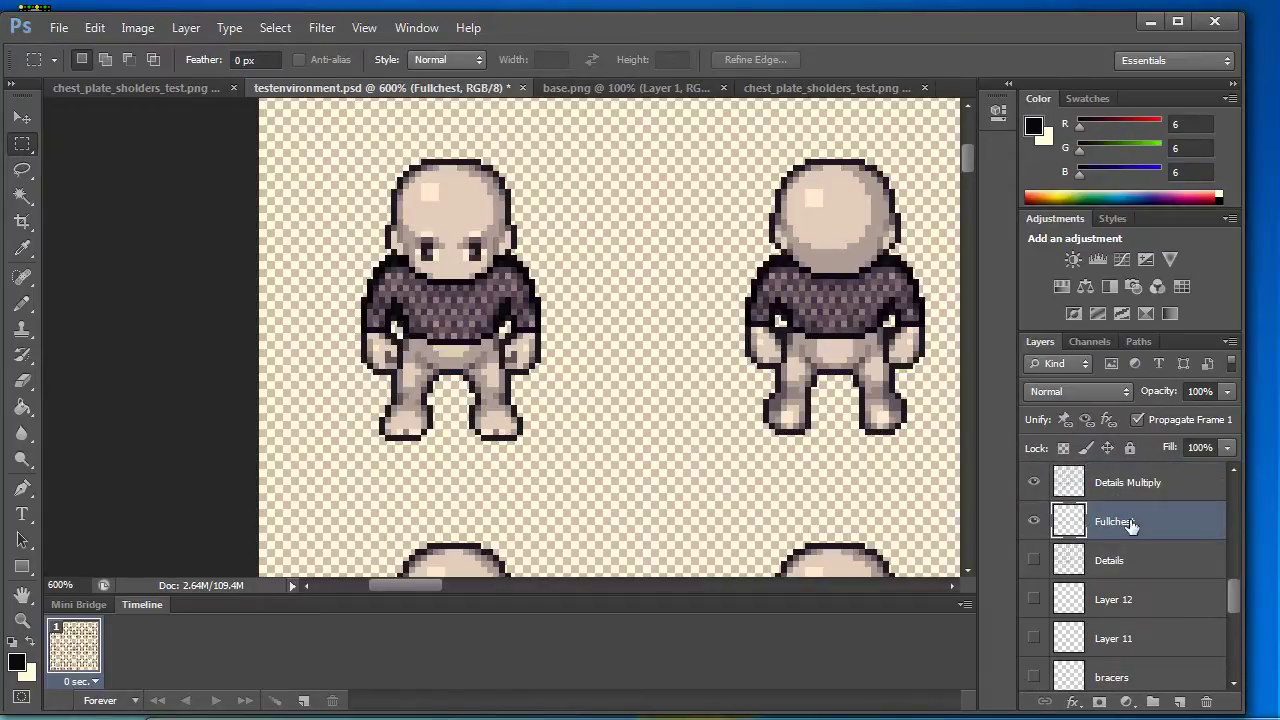
click(22, 195)
click(353, 218)
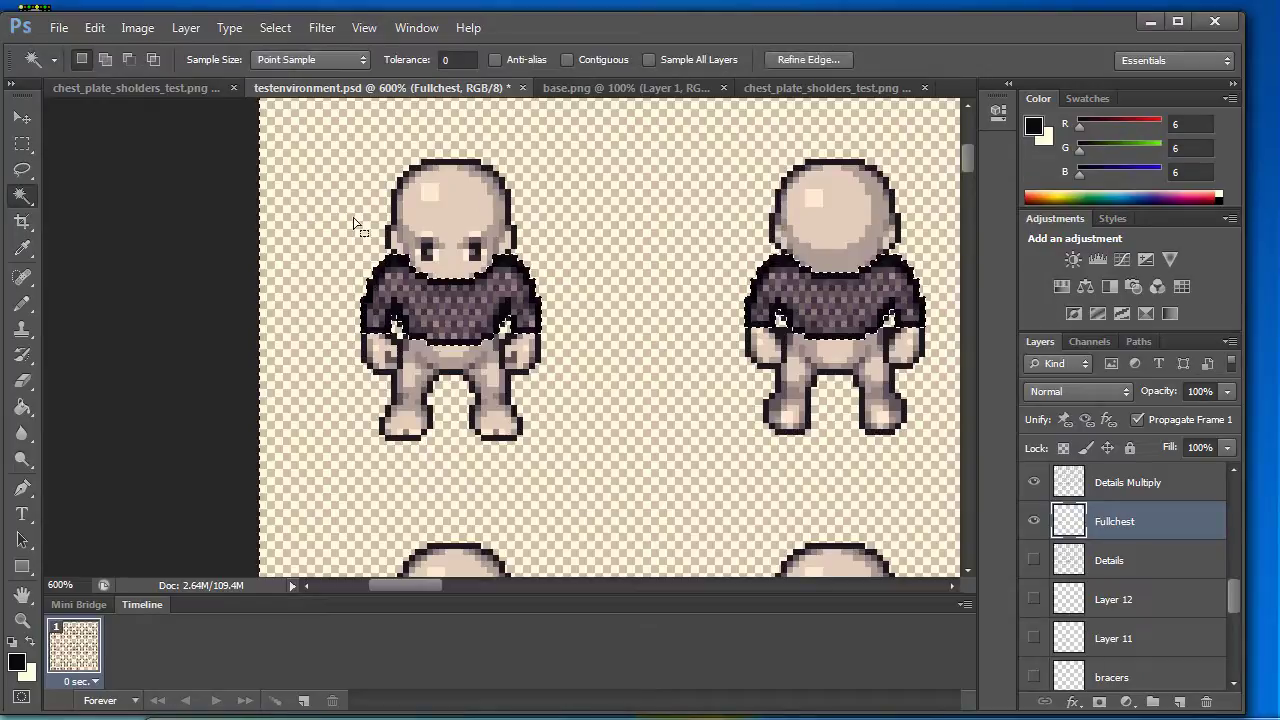
Merge the Fullchest and Details Multiply layers, clear everything outside the chest shapes, and deselect.
ctrl+click(1122, 485)
right_click(1122, 485)
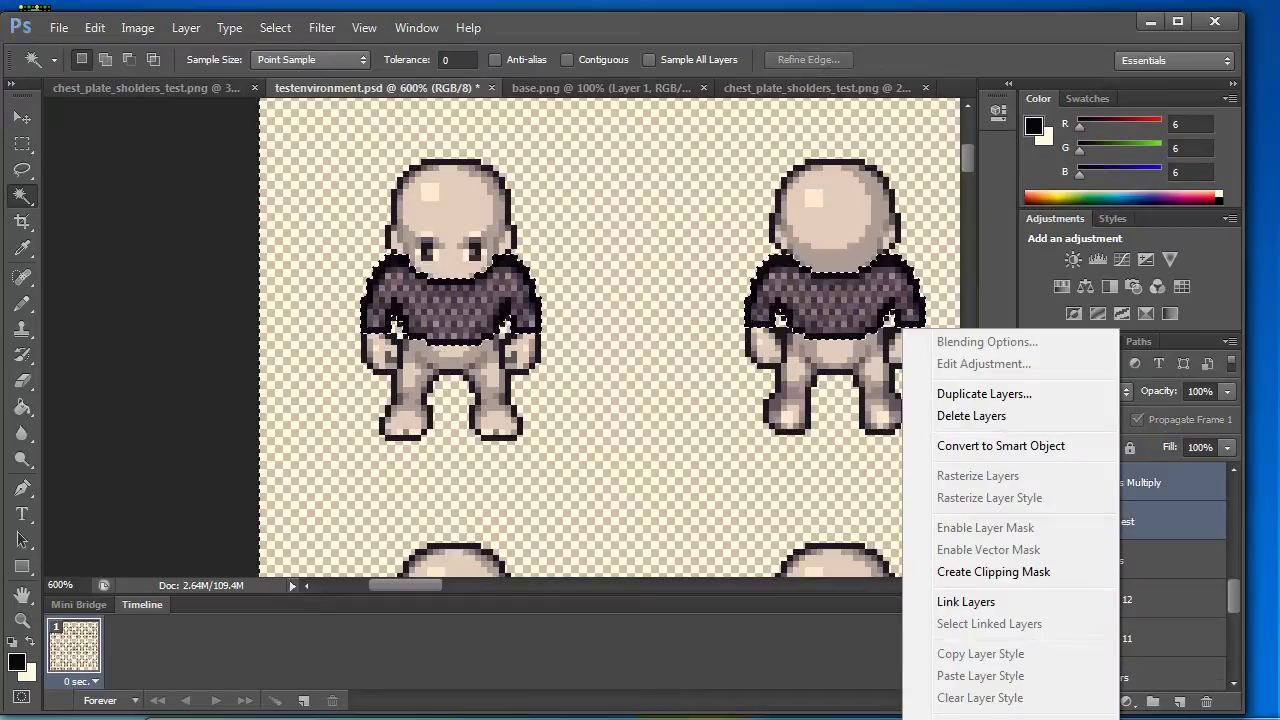
click(1150, 483)
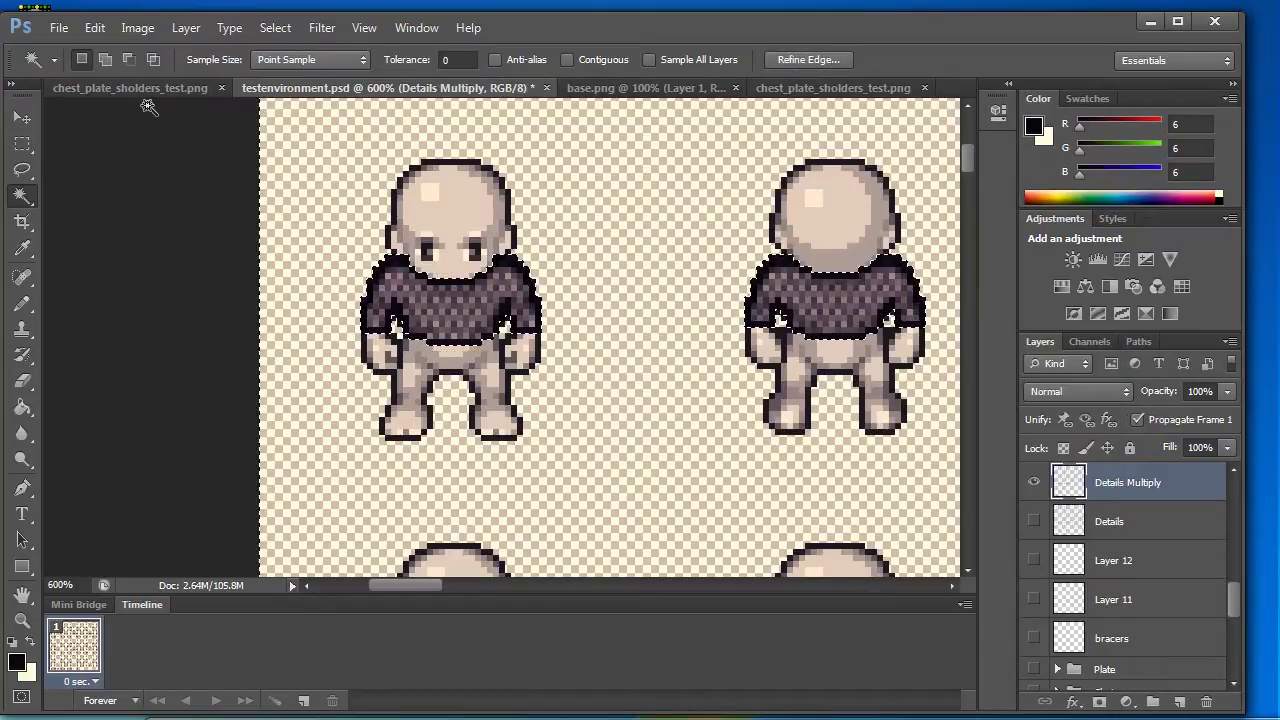
key(Delete)
key(m)
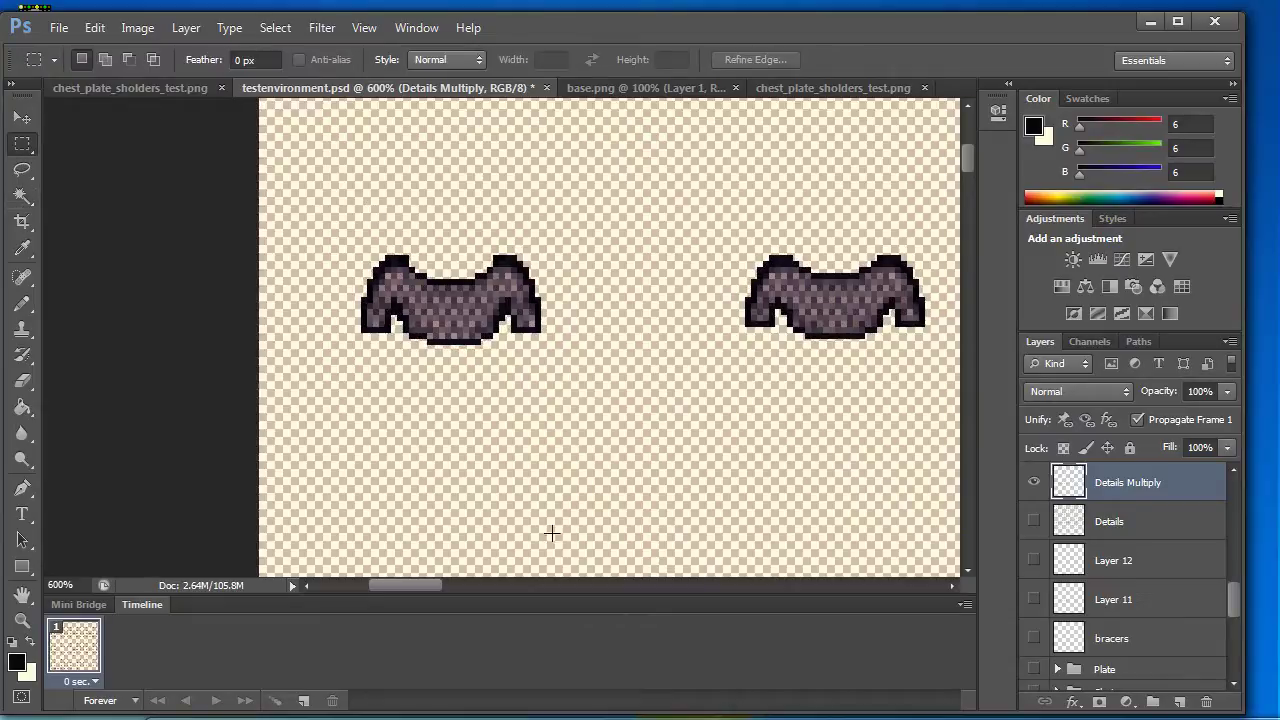
Examine the saved channels available for loading as a selection in testenvironment.psd, and cancel without loading one.
mouse_move(410, 585)
mouse_down()
mouse_move(448, 582)
mouse_move(365, 585)
mouse_move(420, 582)
mouse_up()
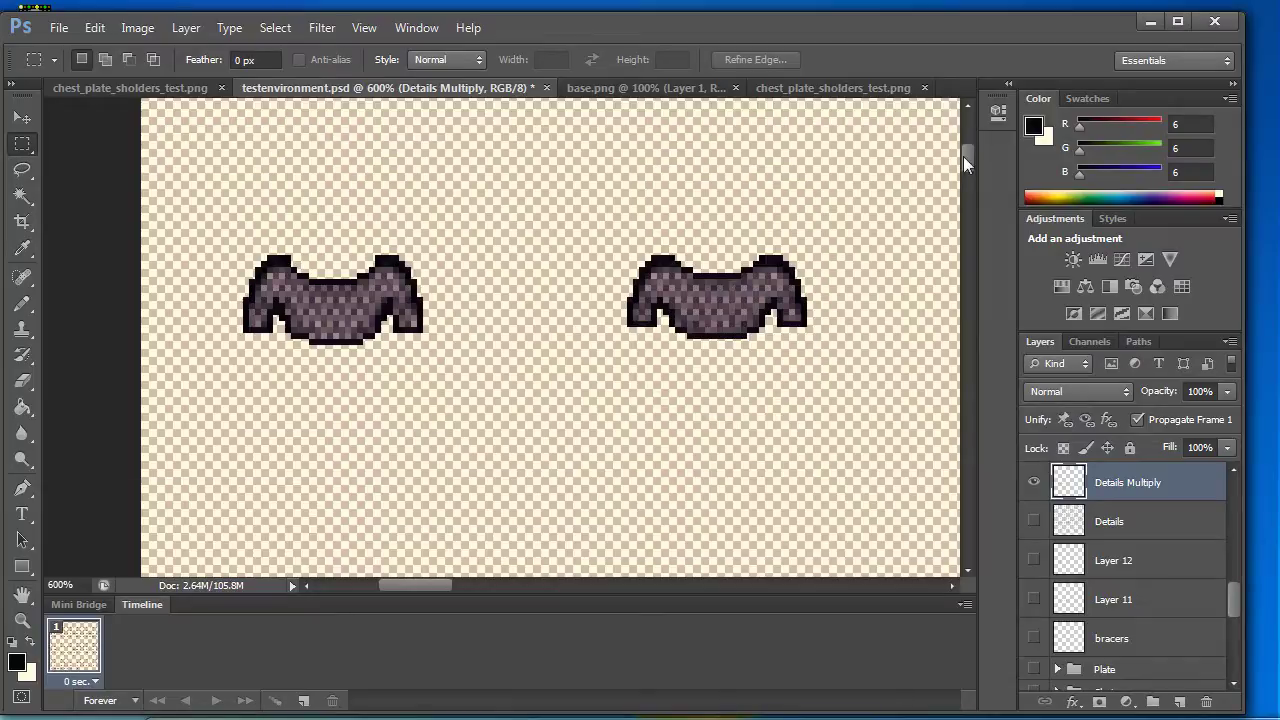
scroll(958, 147, up, 2)
click(274, 28)
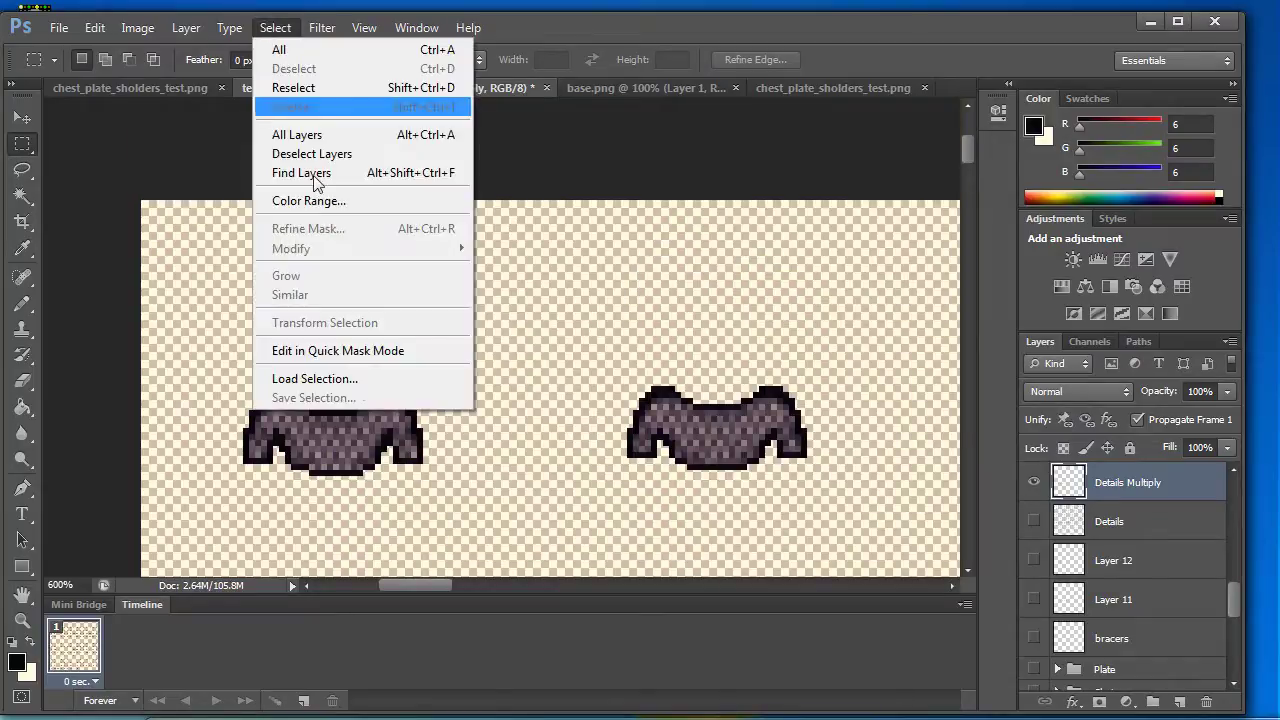
click(274, 29)
click(274, 28)
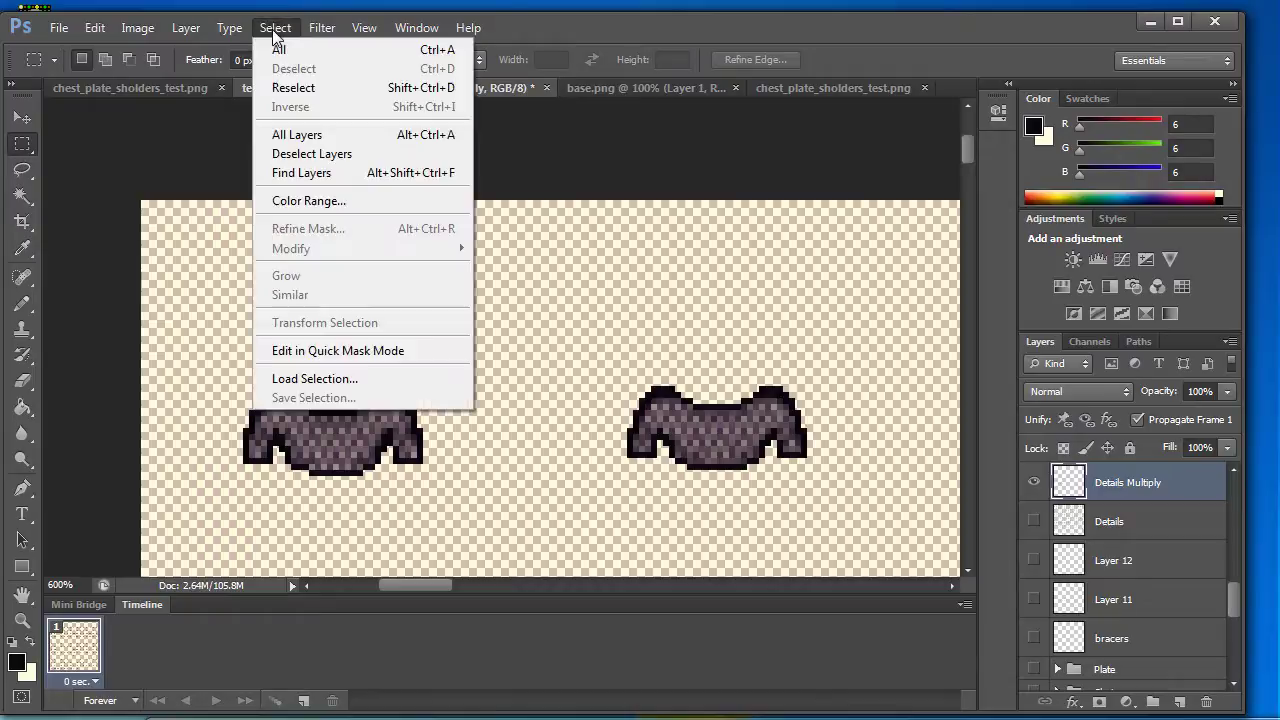
click(313, 380)
click(620, 322)
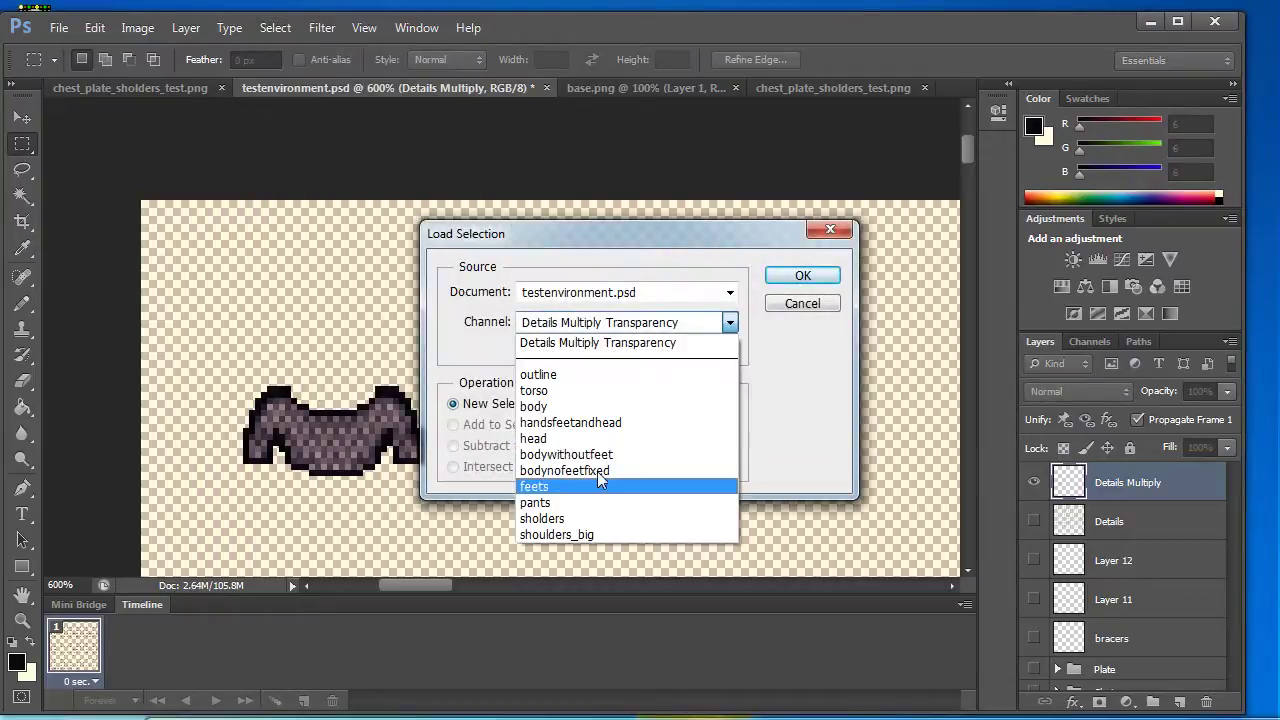
click(808, 318)
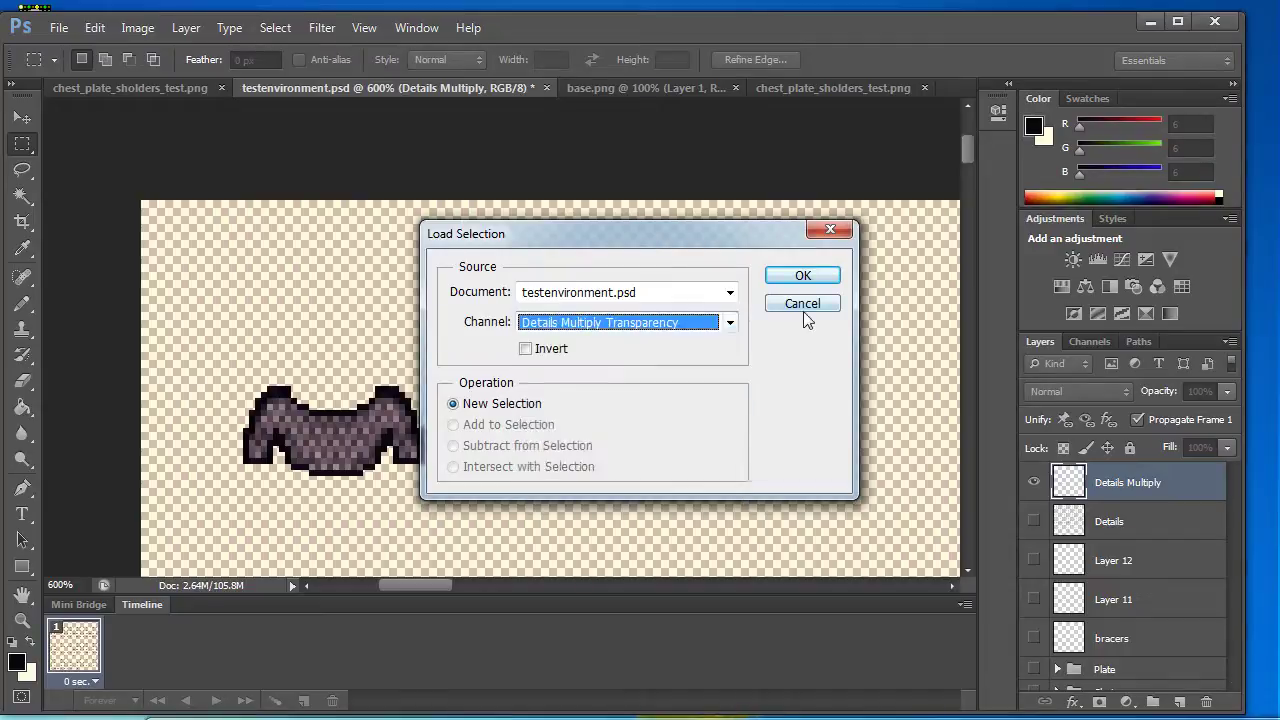
click(806, 316)
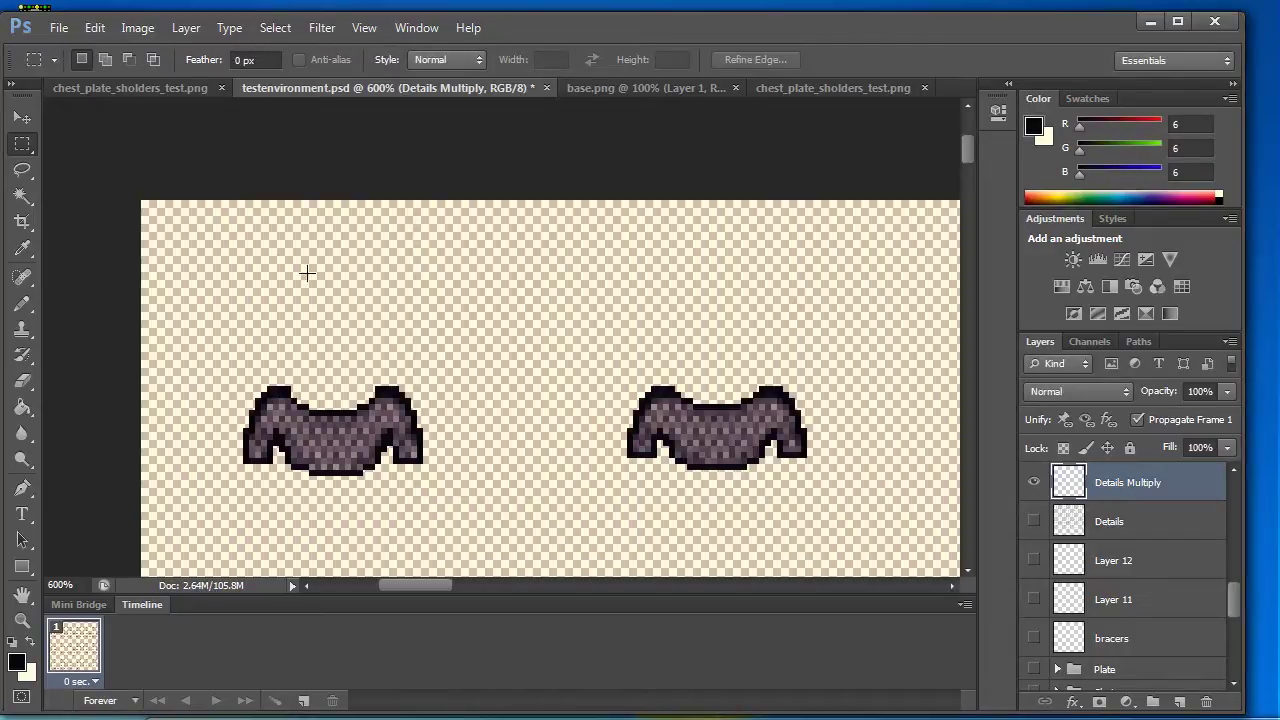
Load the saved head channel as a new selection.
click(296, 28)
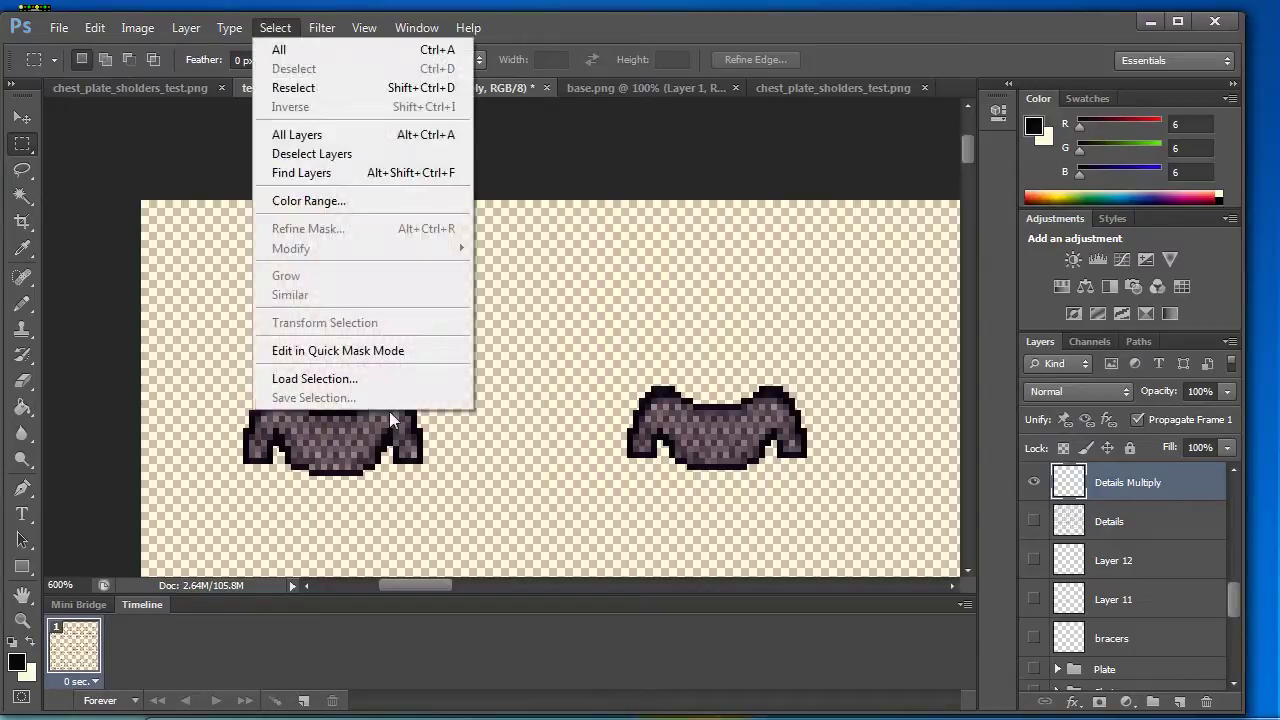
click(372, 376)
click(593, 322)
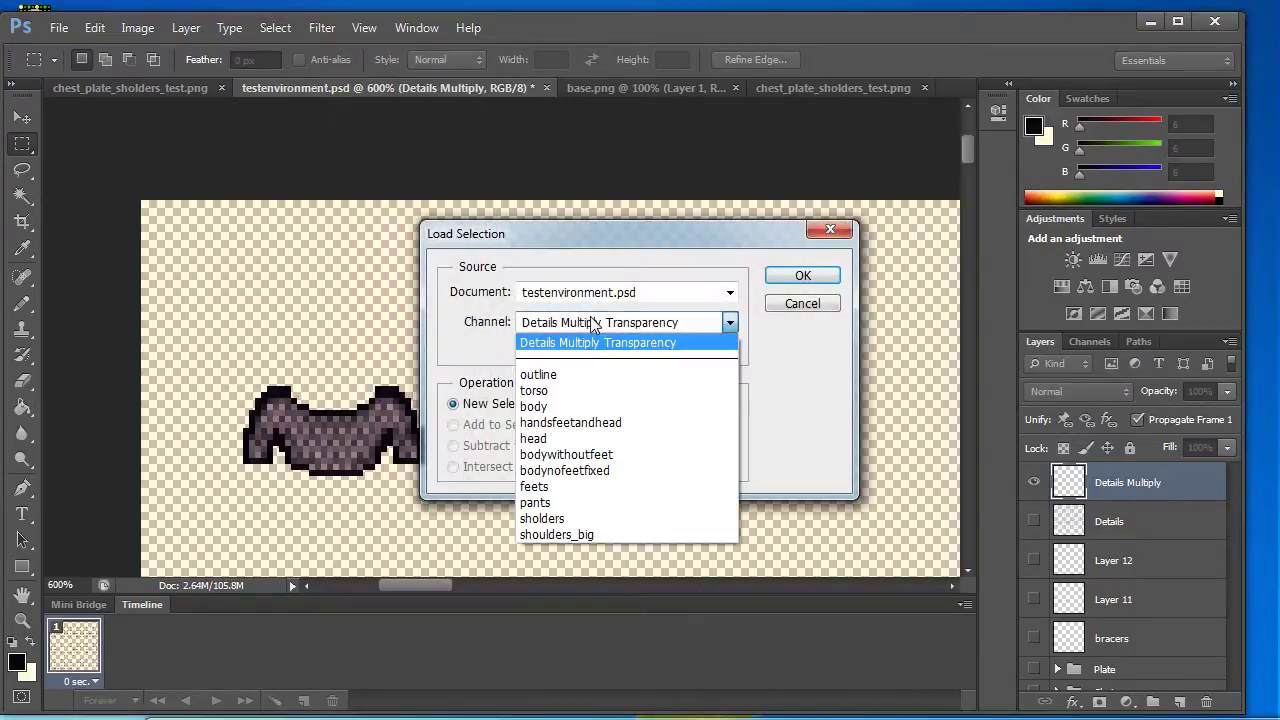
click(579, 438)
click(802, 277)
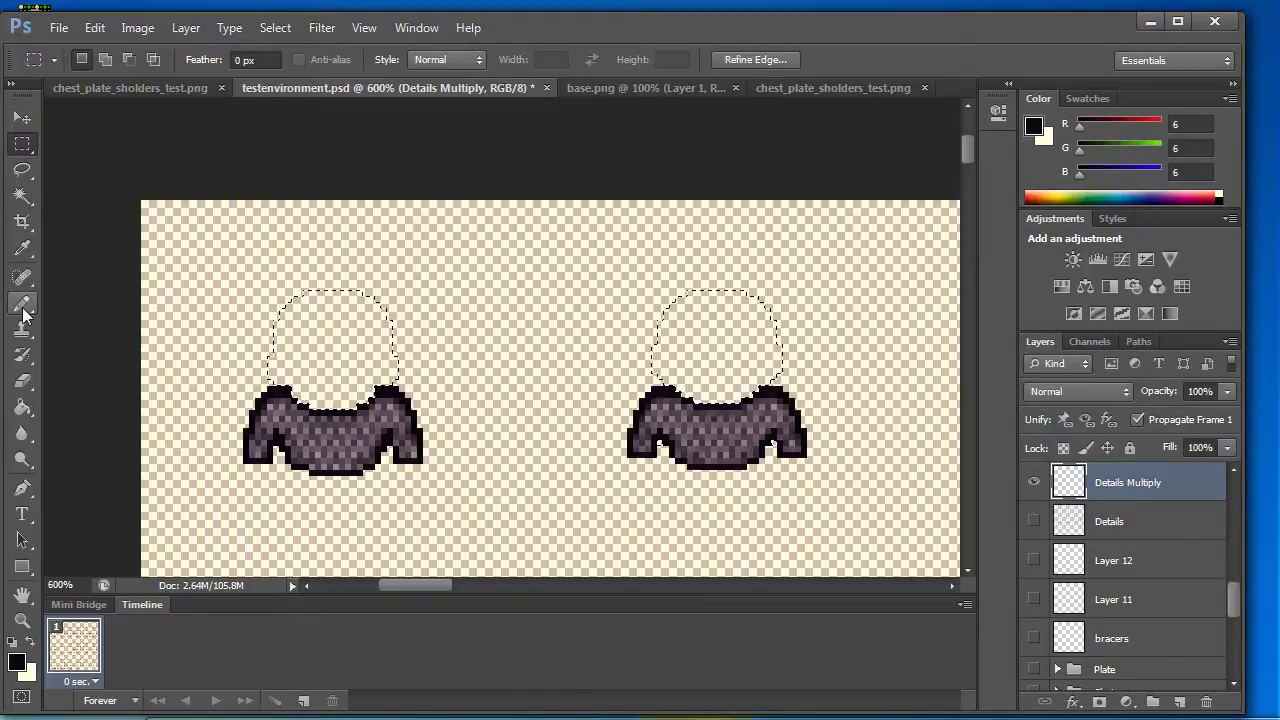
Try filling the head selection with the blue and black pattern using the Paint Bucket, and undo the fill.
click(22, 407)
click(337, 354)
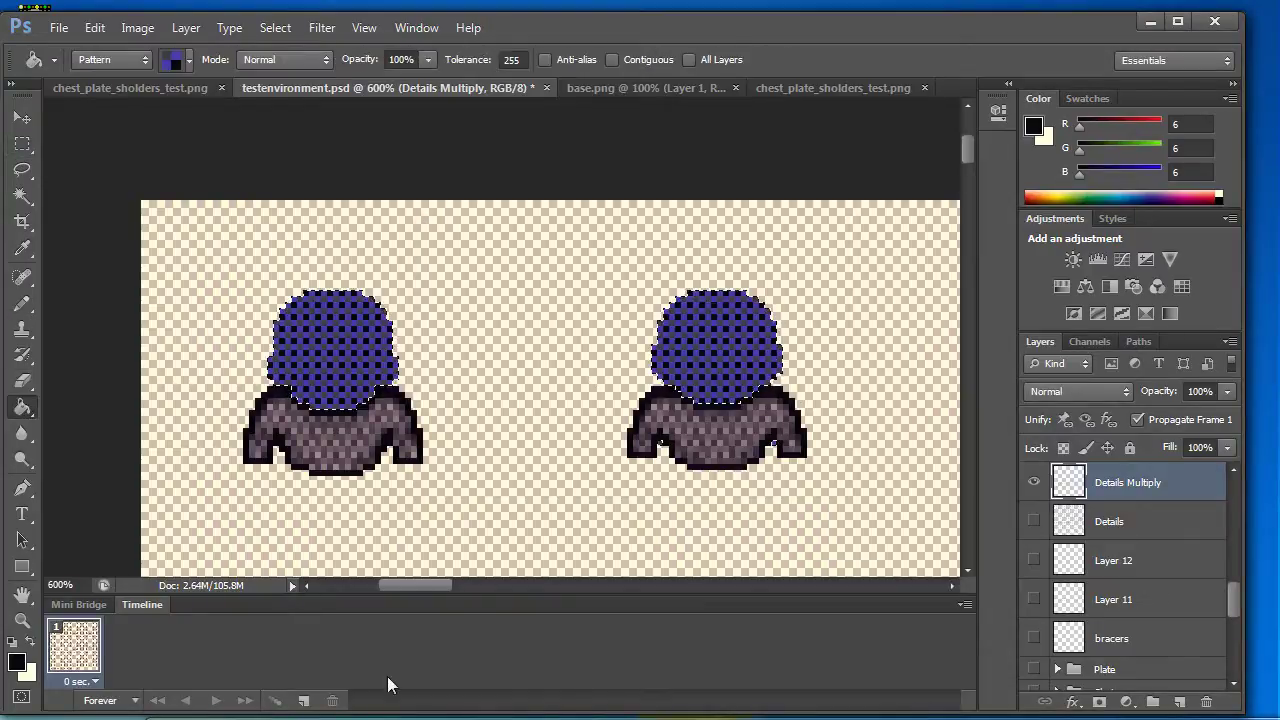
key(ctrl+z)
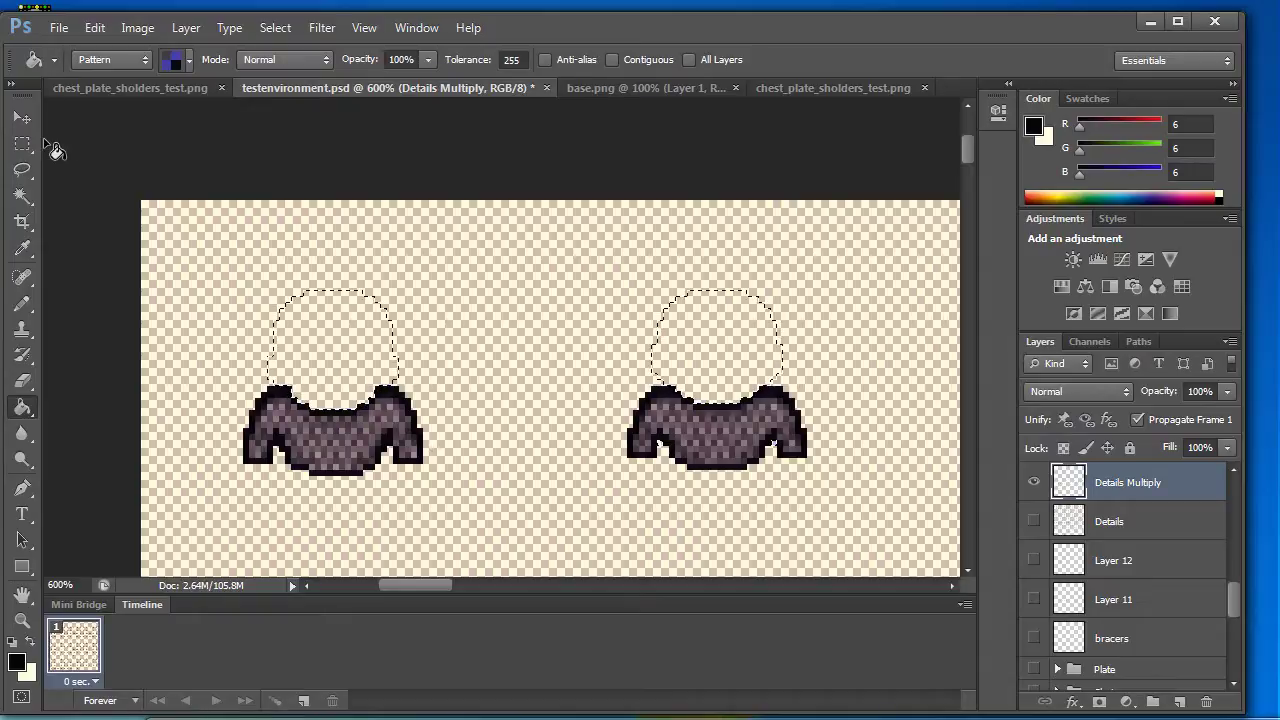
Clear the head selection and set up saving the sheet as a PNG copy in the desktop's Example folder.
key(m)
click(221, 278)
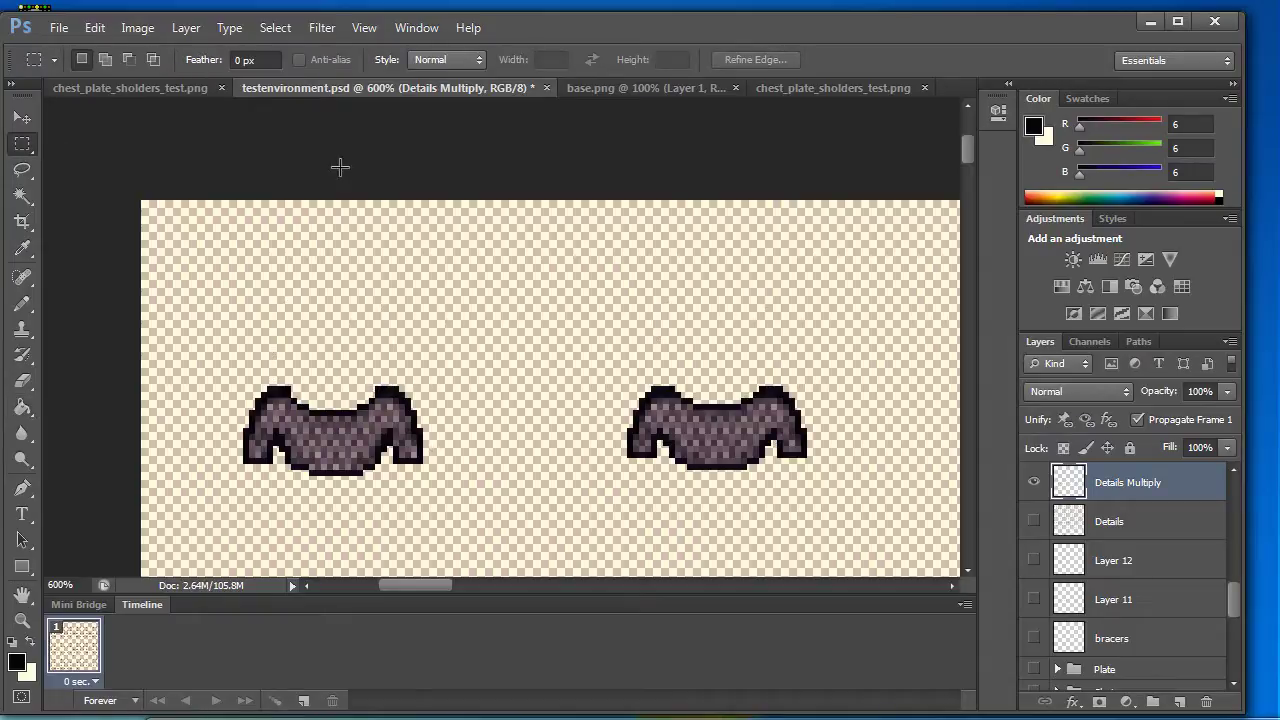
click(48, 28)
click(90, 267)
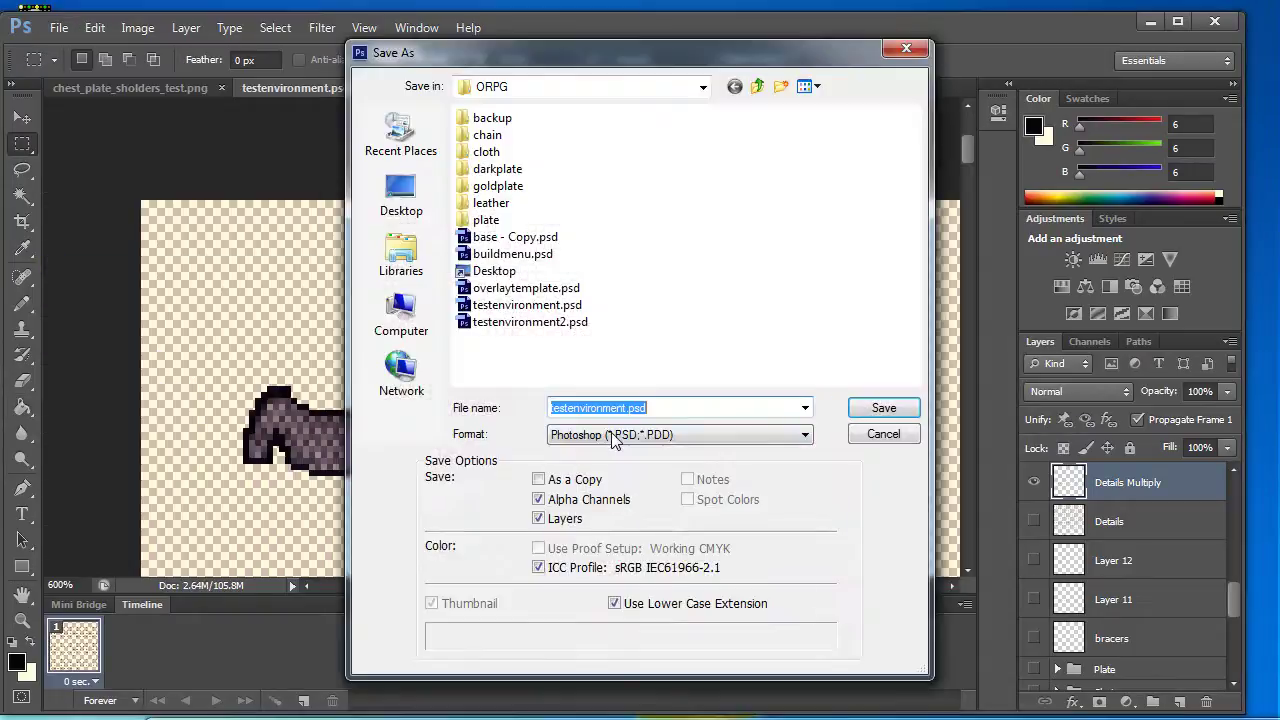
click(700, 434)
click(605, 661)
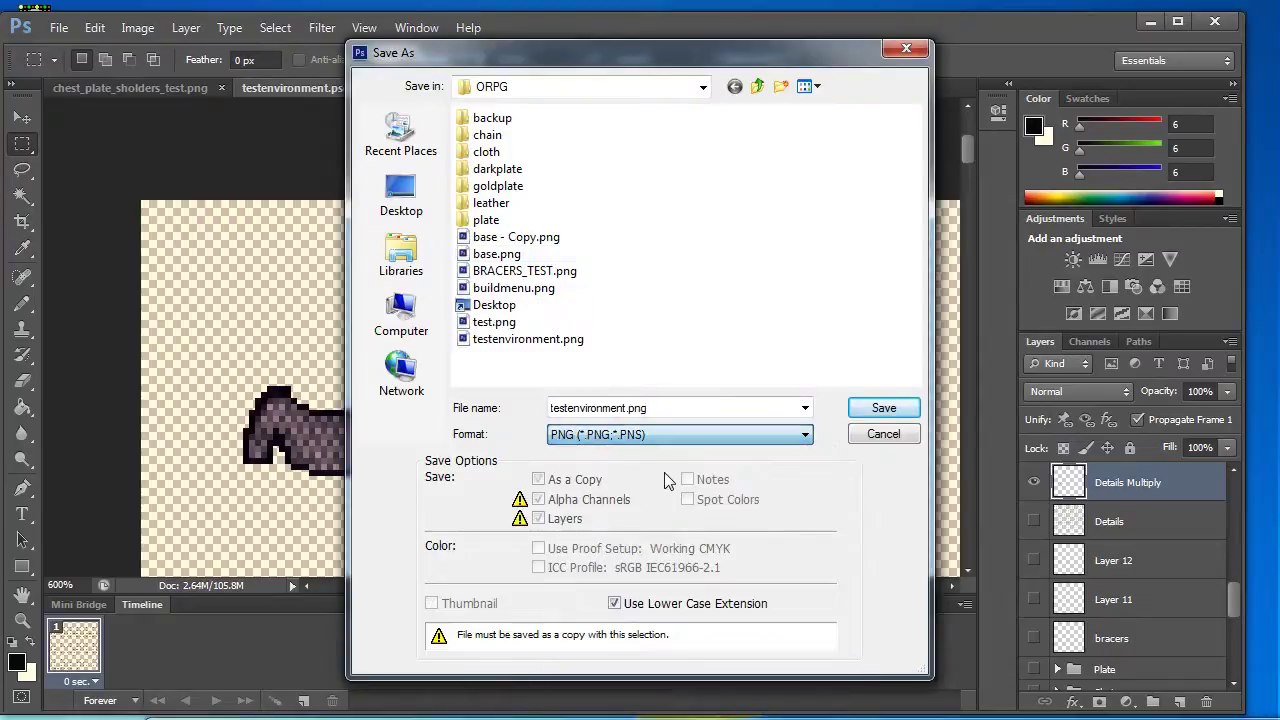
click(403, 195)
double_click(551, 289)
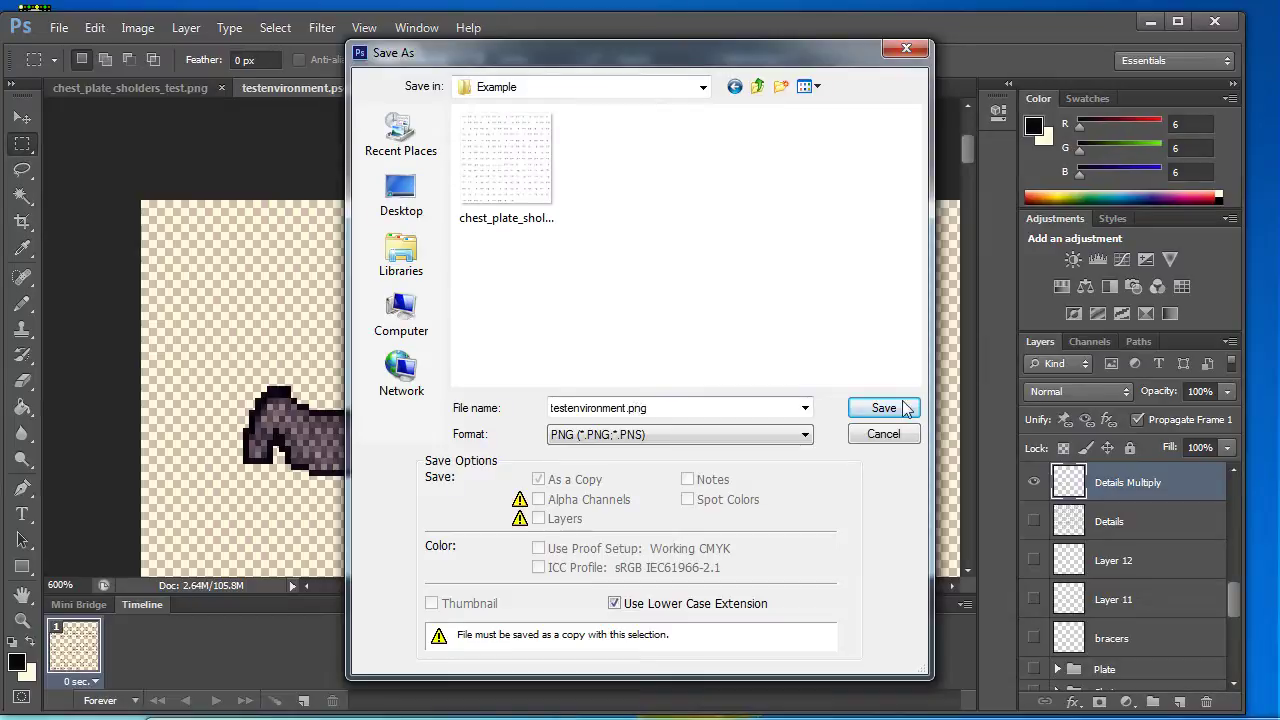
Name the PNG copy CHAINARMOR.png and save it.
double_click(625, 413)
double_click(610, 408)
key(BackSpace)
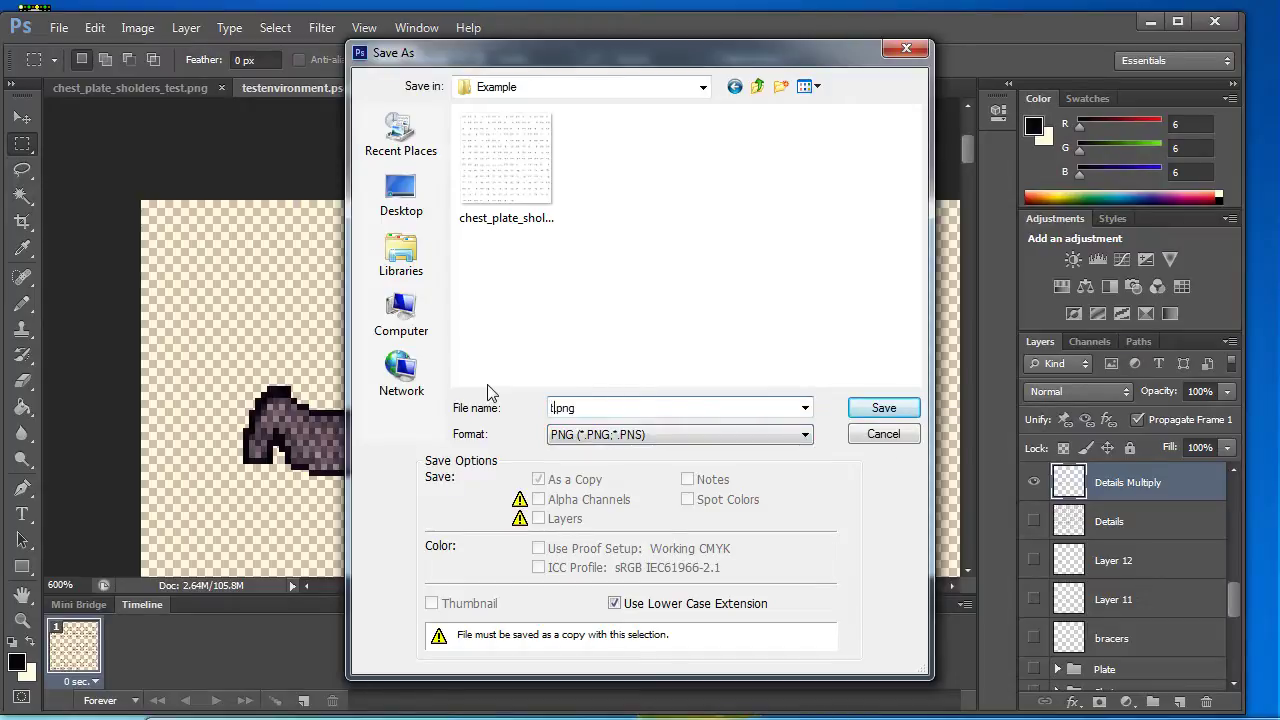
text(ChainMail)
key(Return)
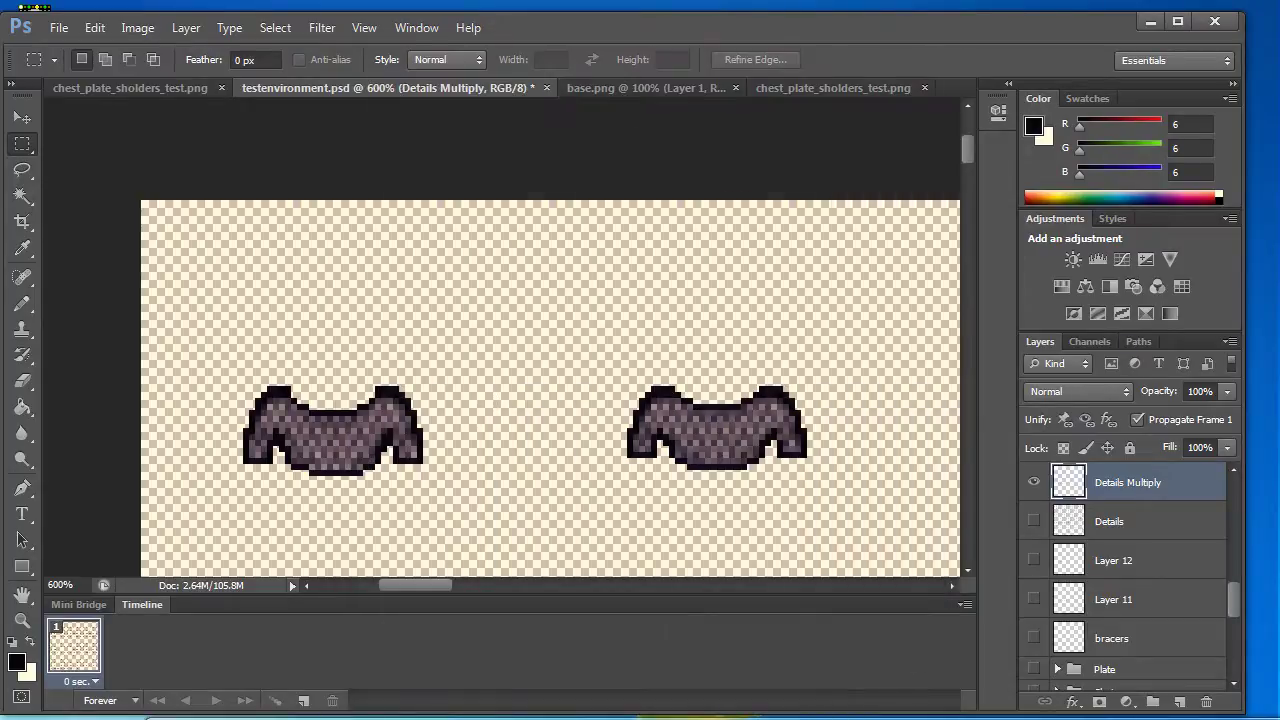
Quit Photoshop without saving the changes to base.png, and open the Example folder to check the exported CHAINARMOR.png.
click(1213, 24)
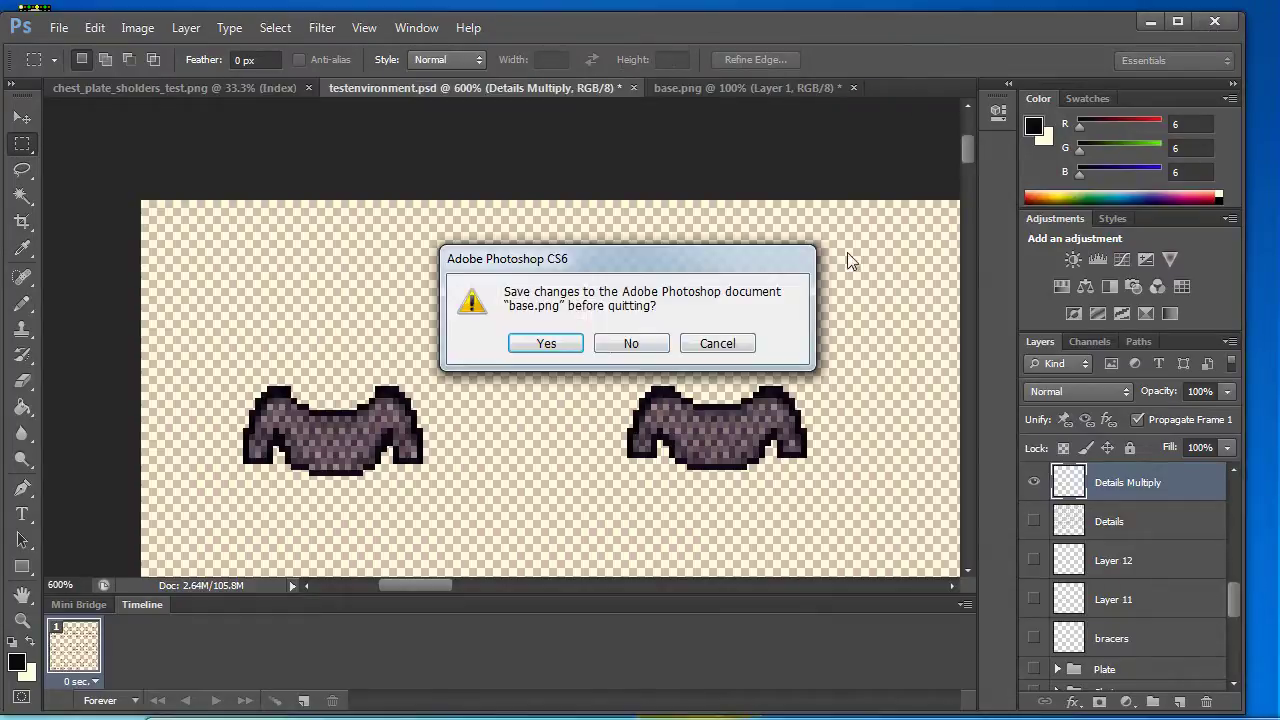
click(631, 344)
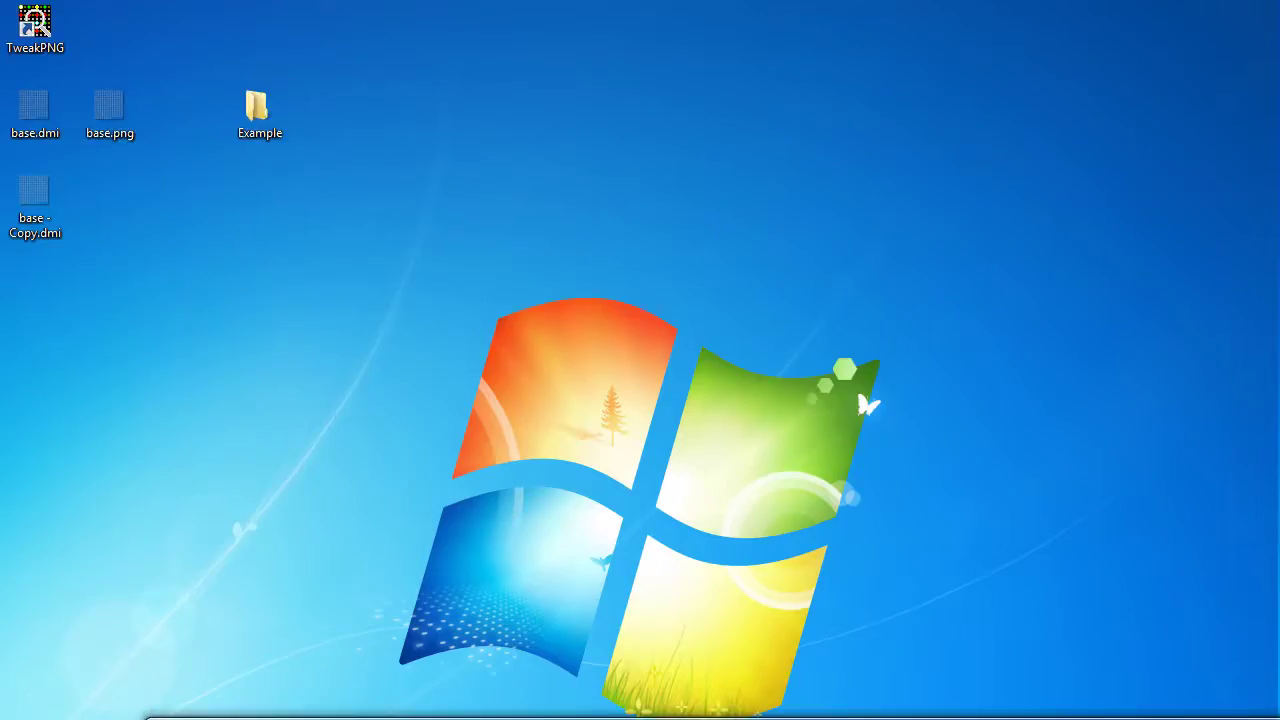
key(Return)
drag(564, 145, 521, 102)
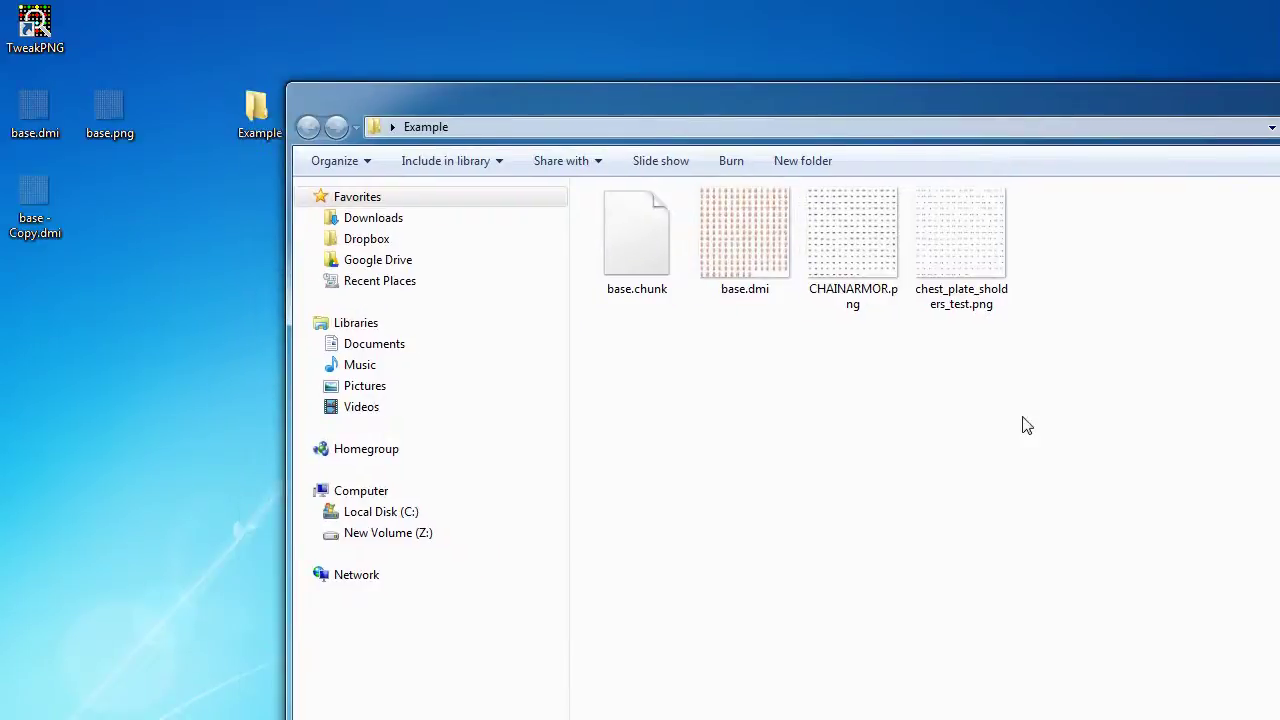
click(853, 235)
click(814, 396)
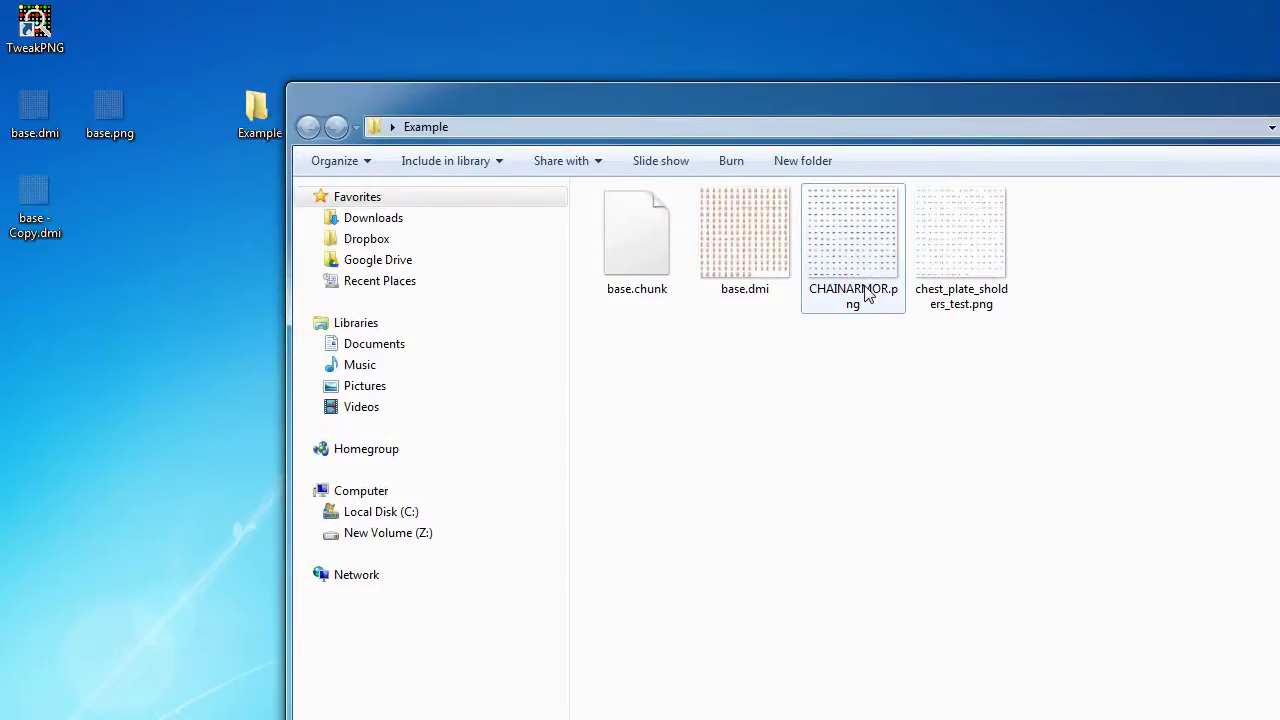
mouse_move(866, 294)
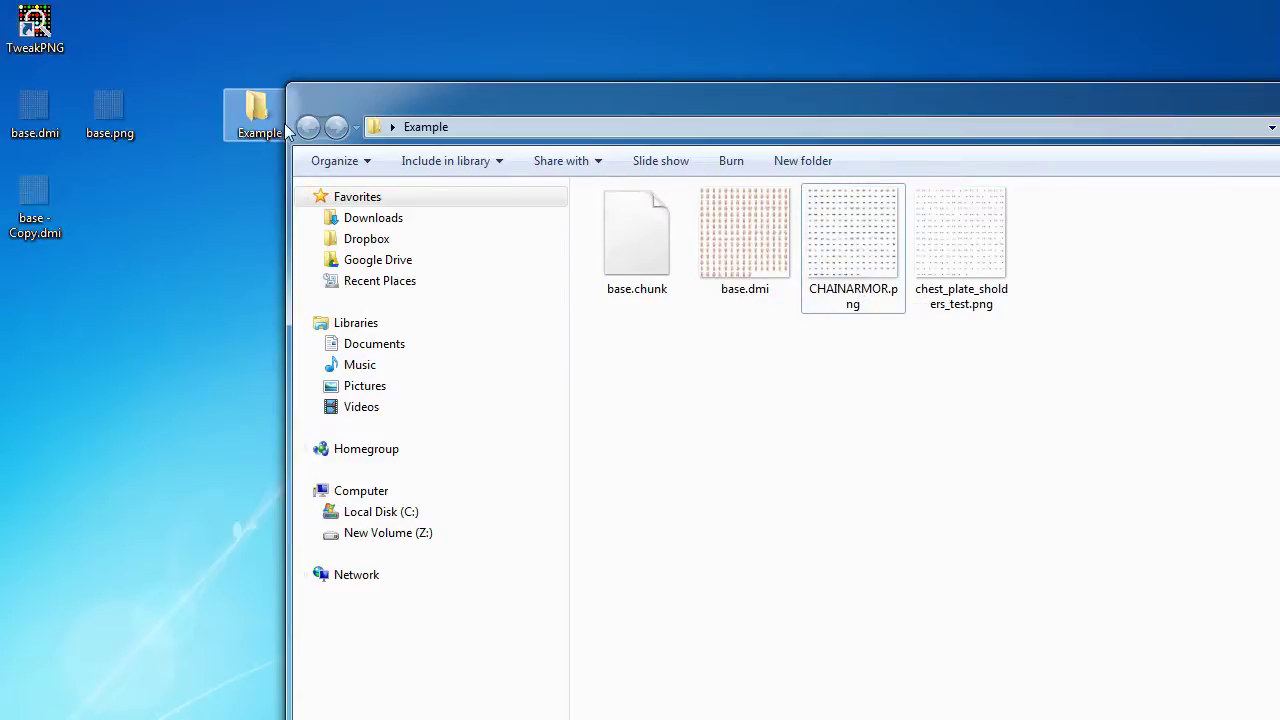
drag(366, 99, 397, 88)
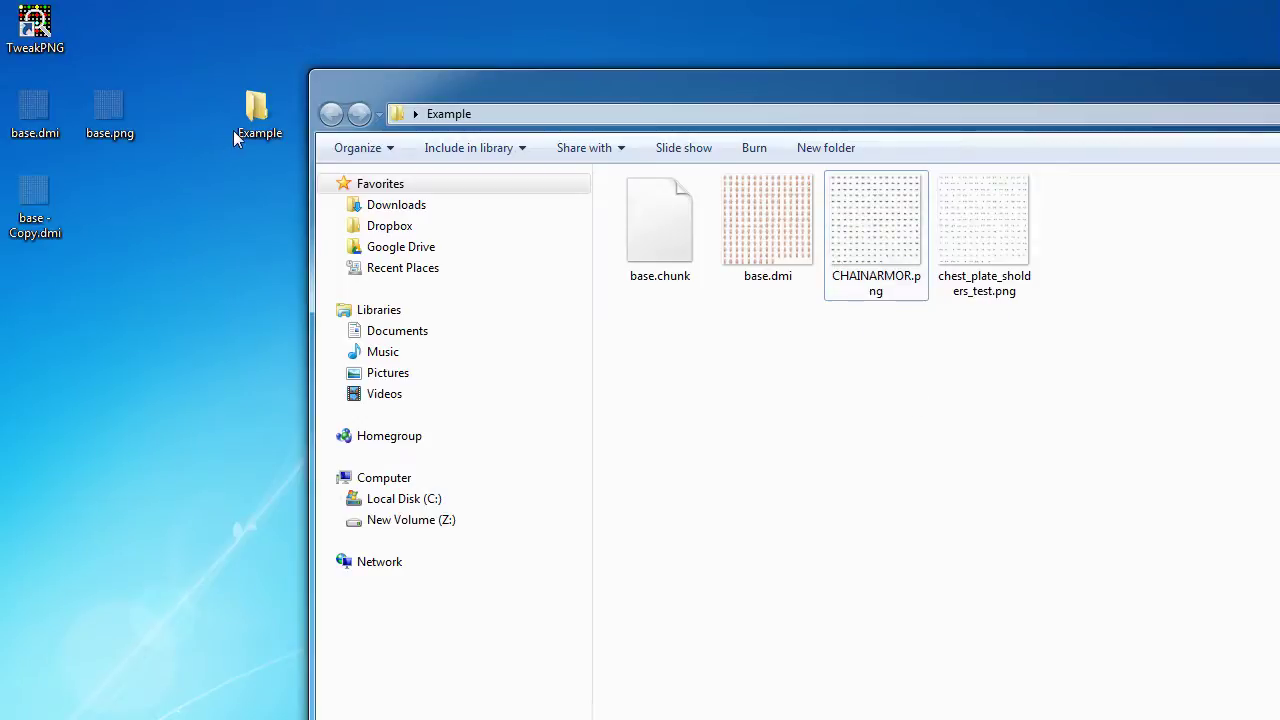
Launch TweakPNG and open base.png from the desktop.
double_click(35, 25)
click(96, 113)
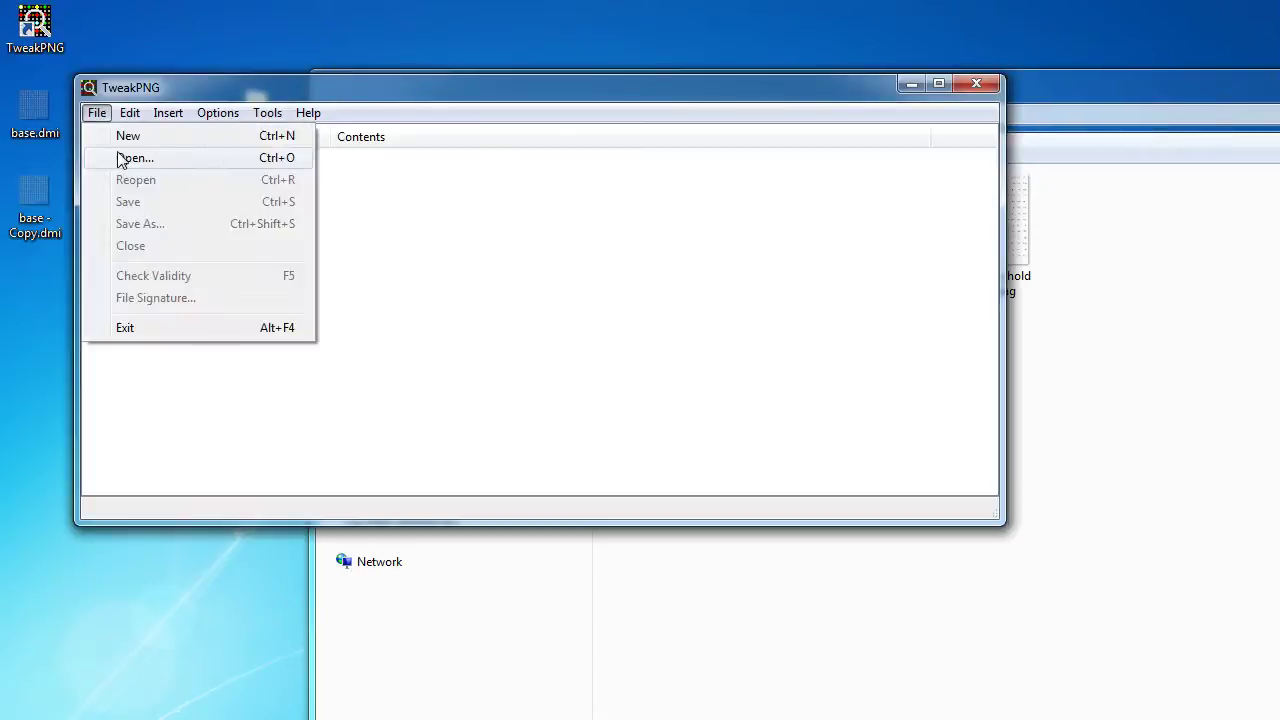
click(133, 158)
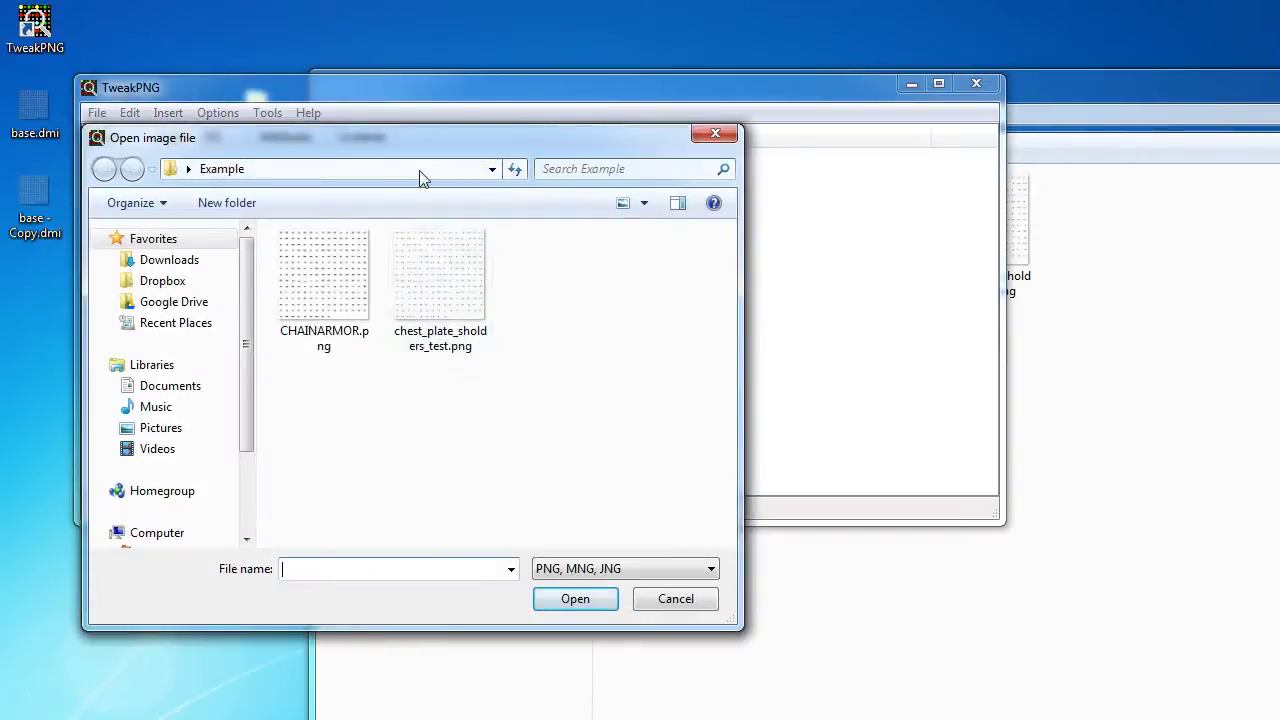
drag(262, 140, 461, 131)
mouse_move(445, 348)
mouse_down()
mouse_move(444, 460)
mouse_move(445, 330)
mouse_up()
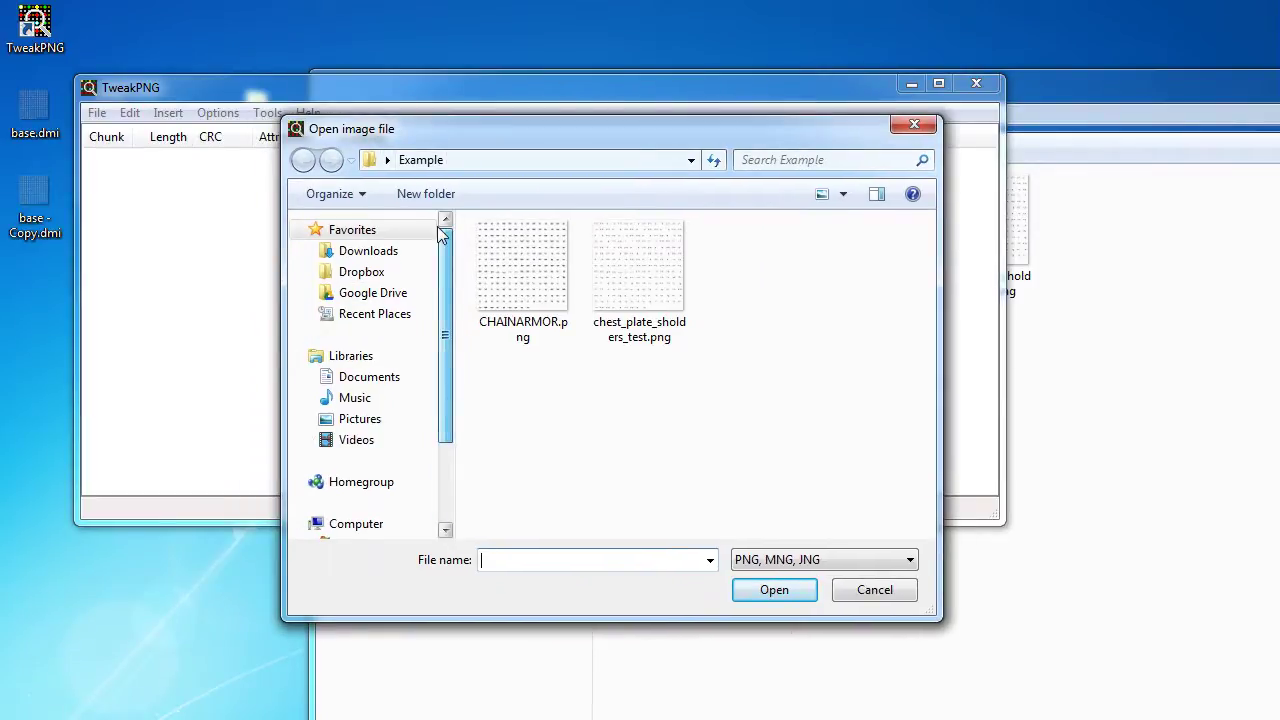
click(379, 158)
click(384, 165)
click(370, 160)
click(371, 162)
click(716, 419)
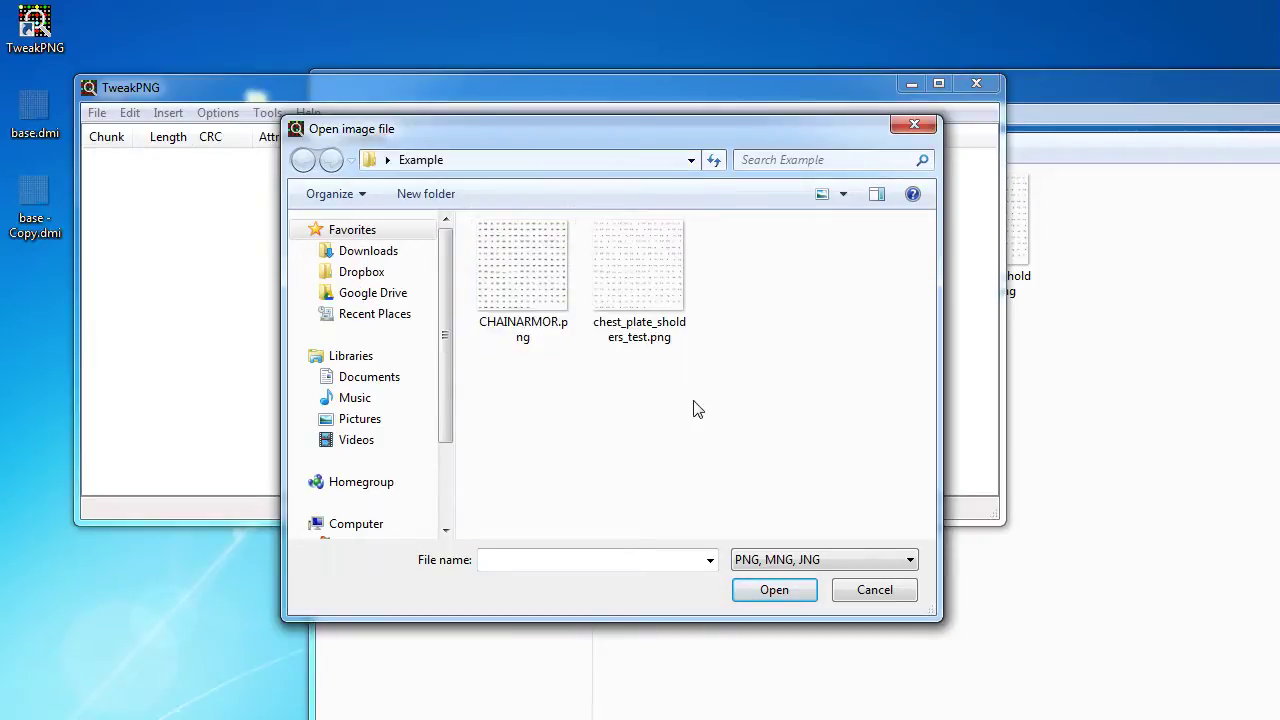
click(387, 160)
click(392, 183)
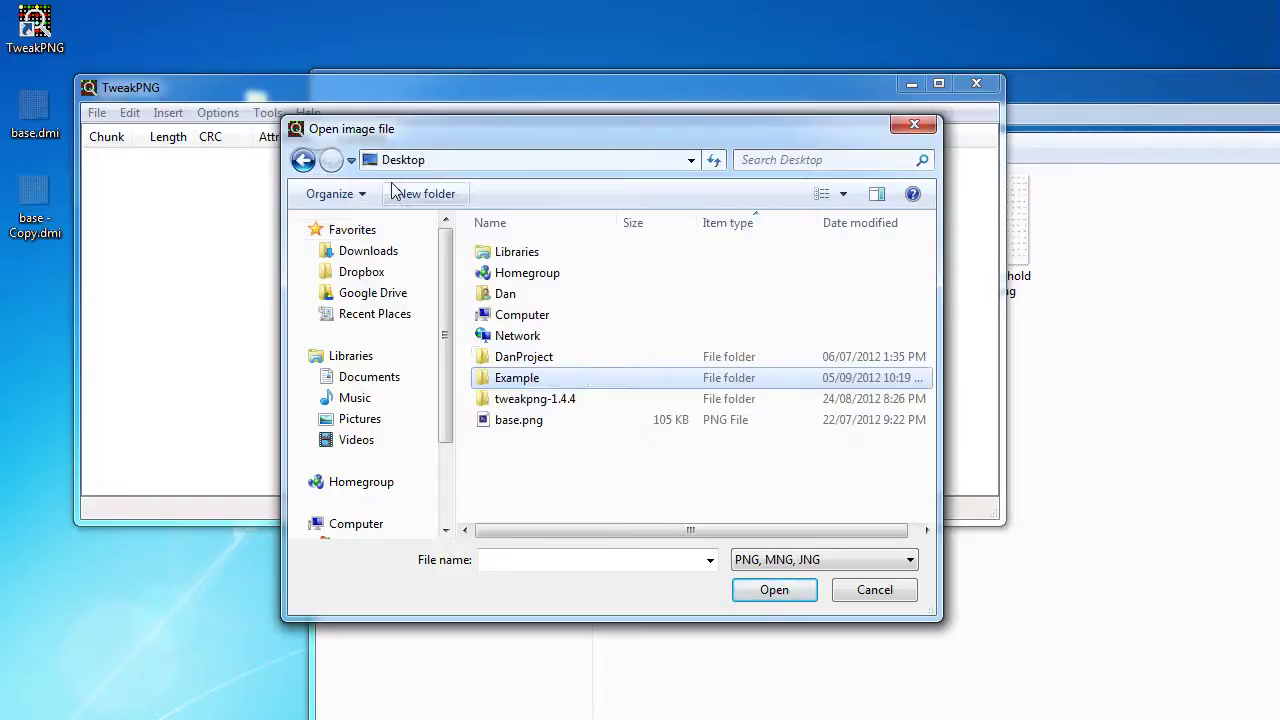
double_click(548, 428)
Export the zTXt chunk of base.png to base.chunk in the Example folder.
click(108, 185)
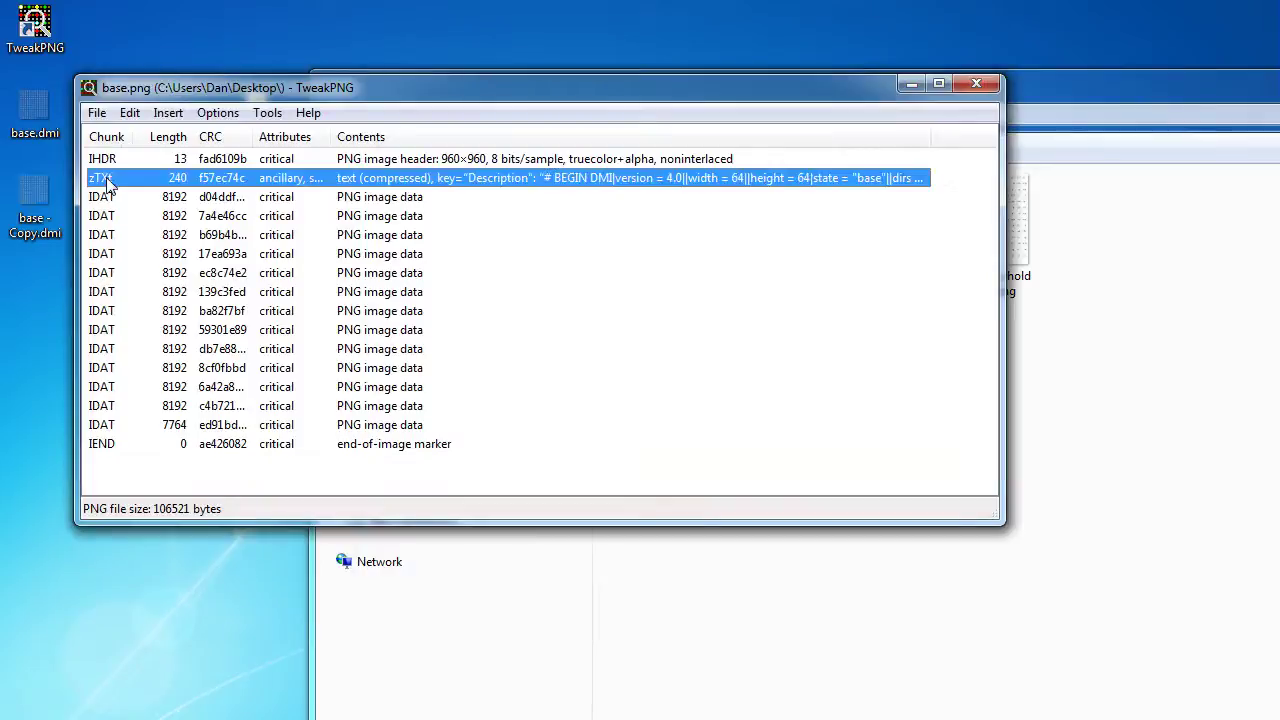
right_click(108, 185)
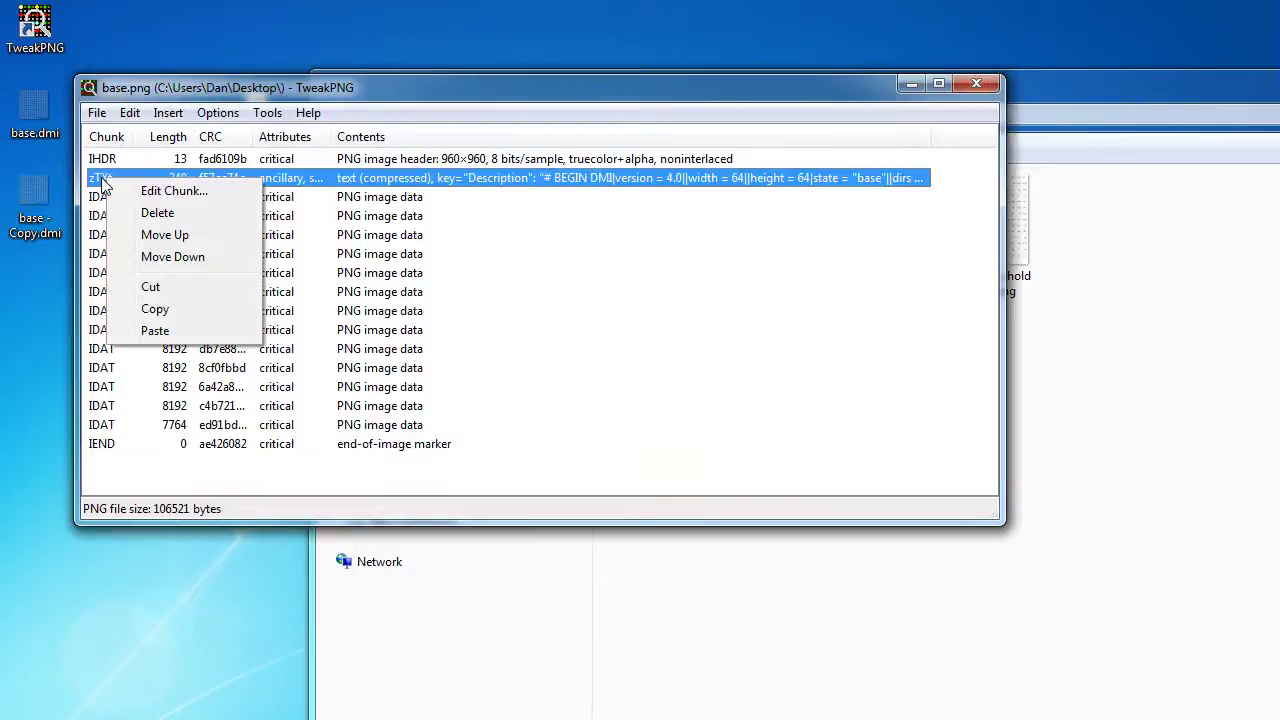
click(223, 115)
click(184, 118)
mouse_move(127, 119)
click(185, 401)
click(520, 382)
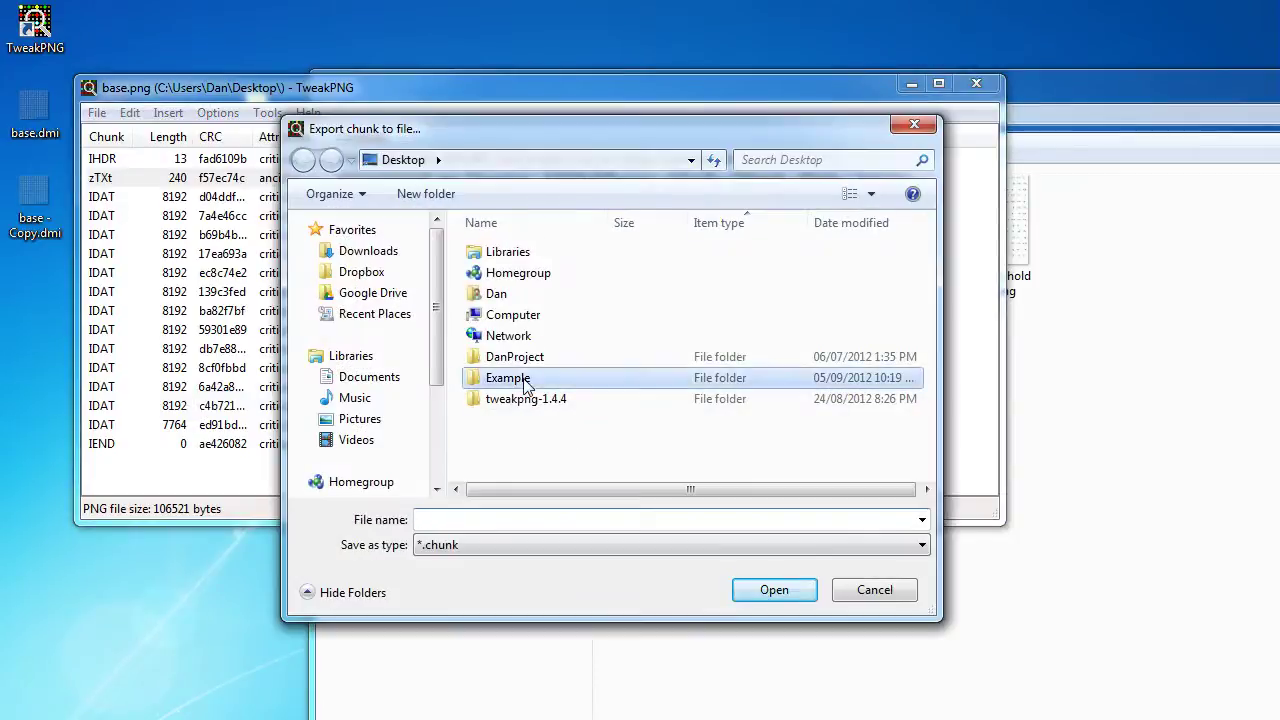
double_click(525, 380)
click(540, 320)
click(775, 590)
click(687, 530)
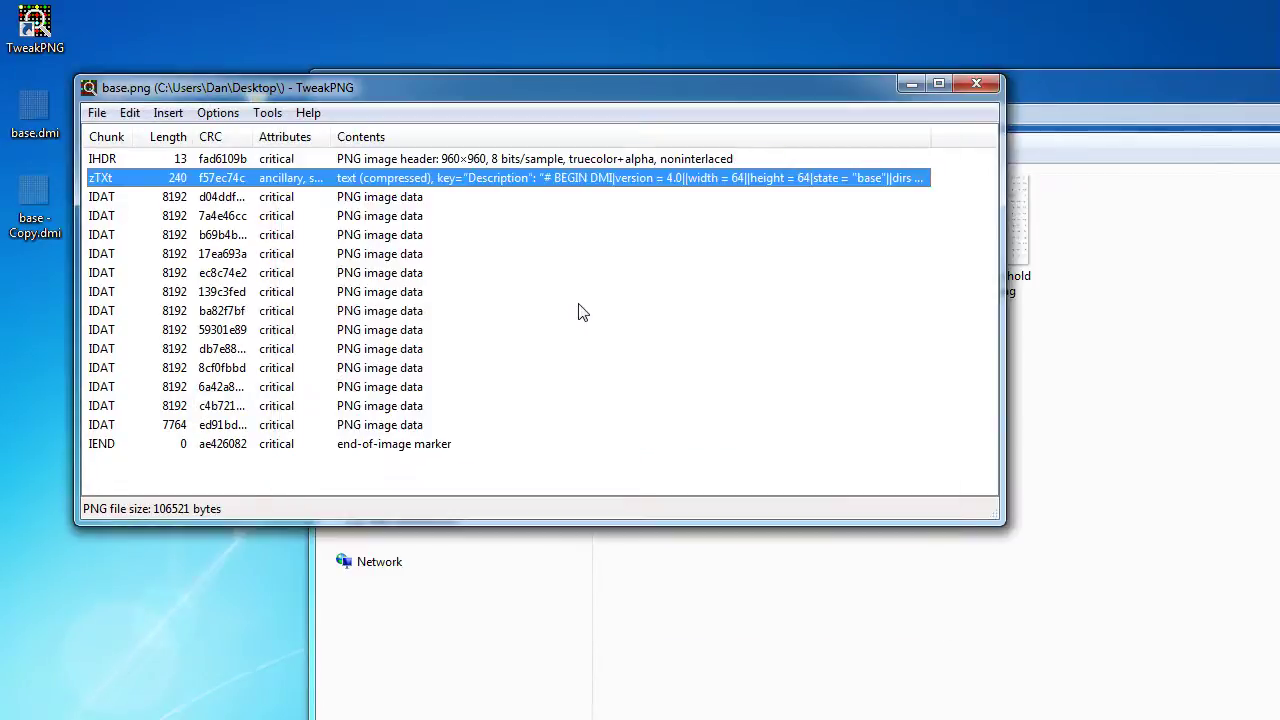
Open CHAINARMOR.png from the Example folder.
click(98, 114)
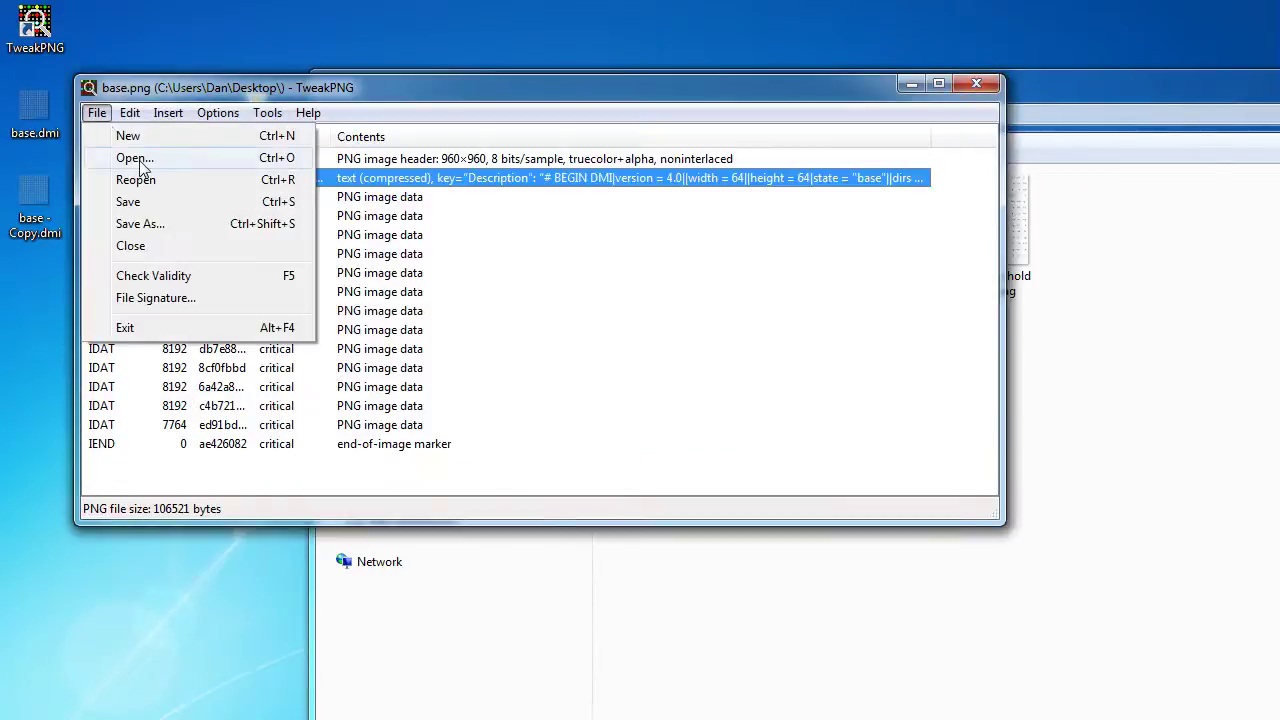
click(130, 158)
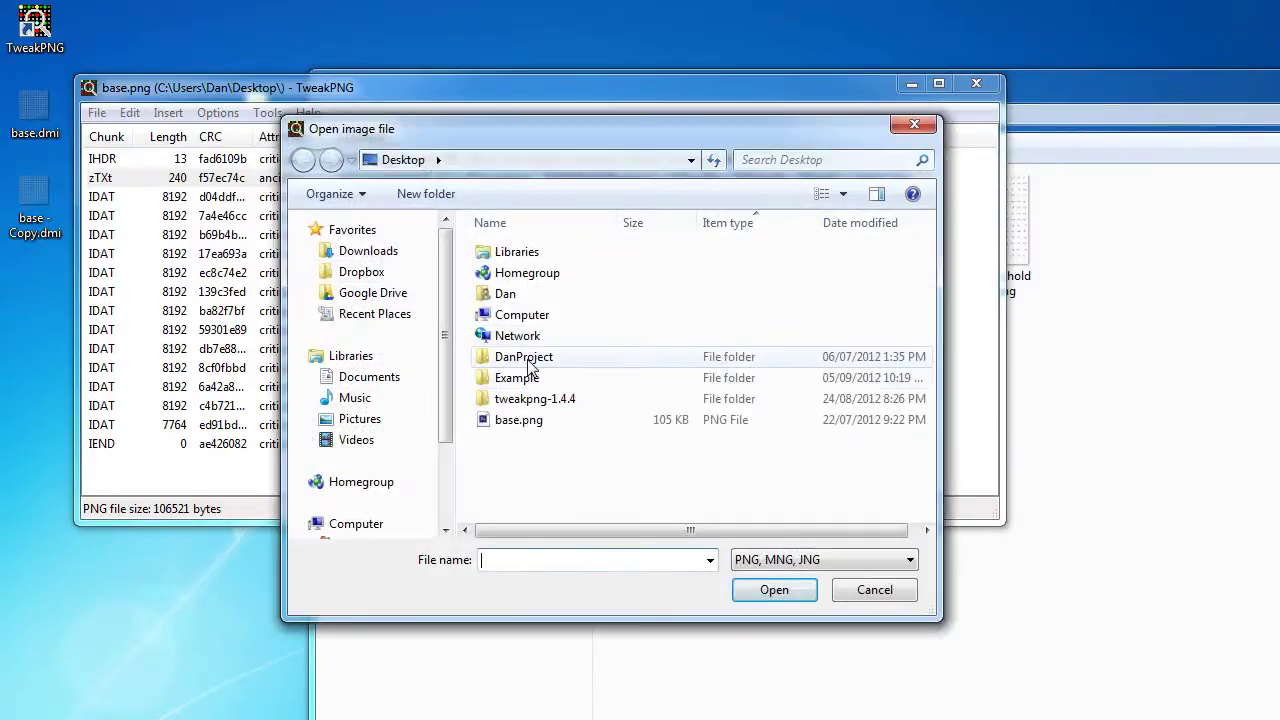
double_click(530, 376)
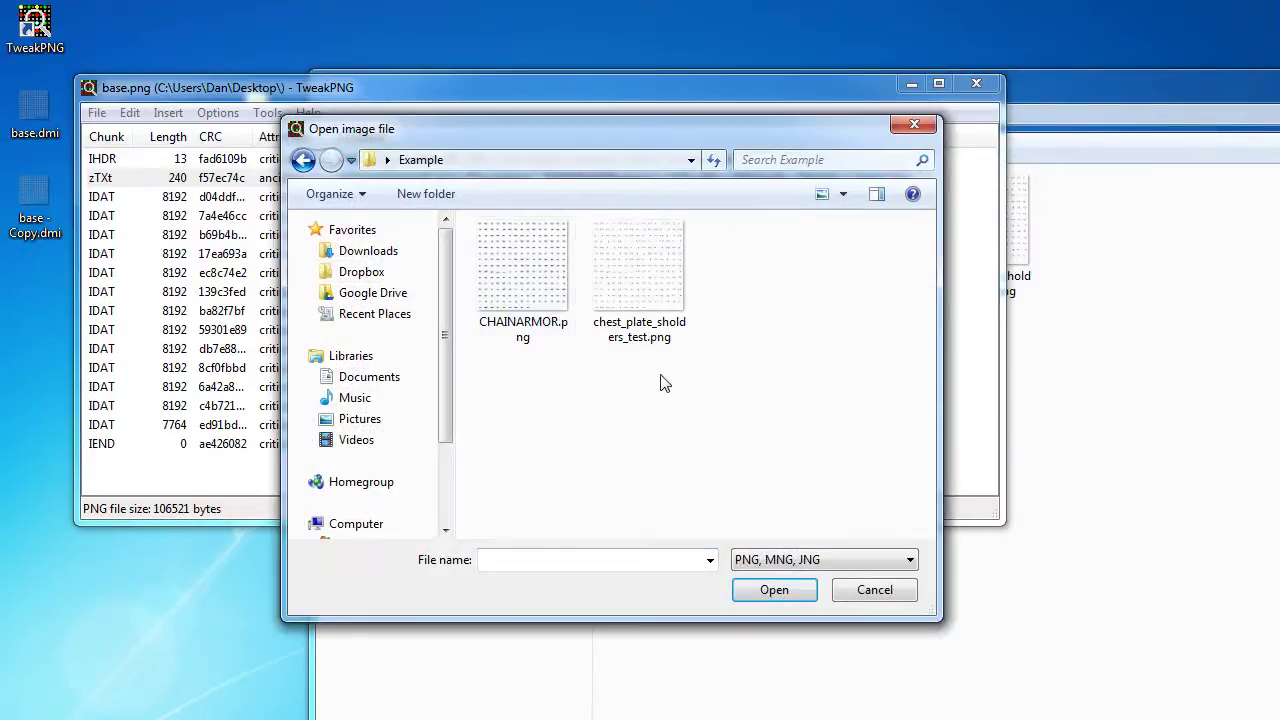
click(636, 297)
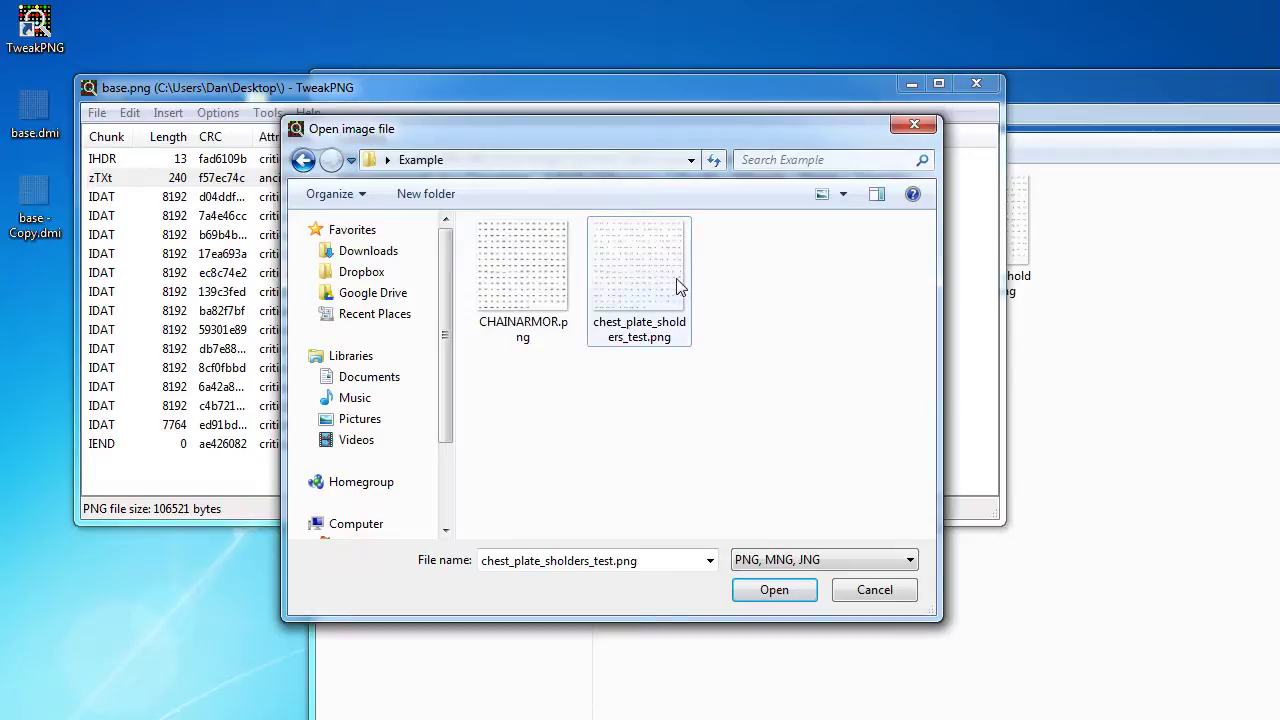
click(521, 291)
double_click(535, 275)
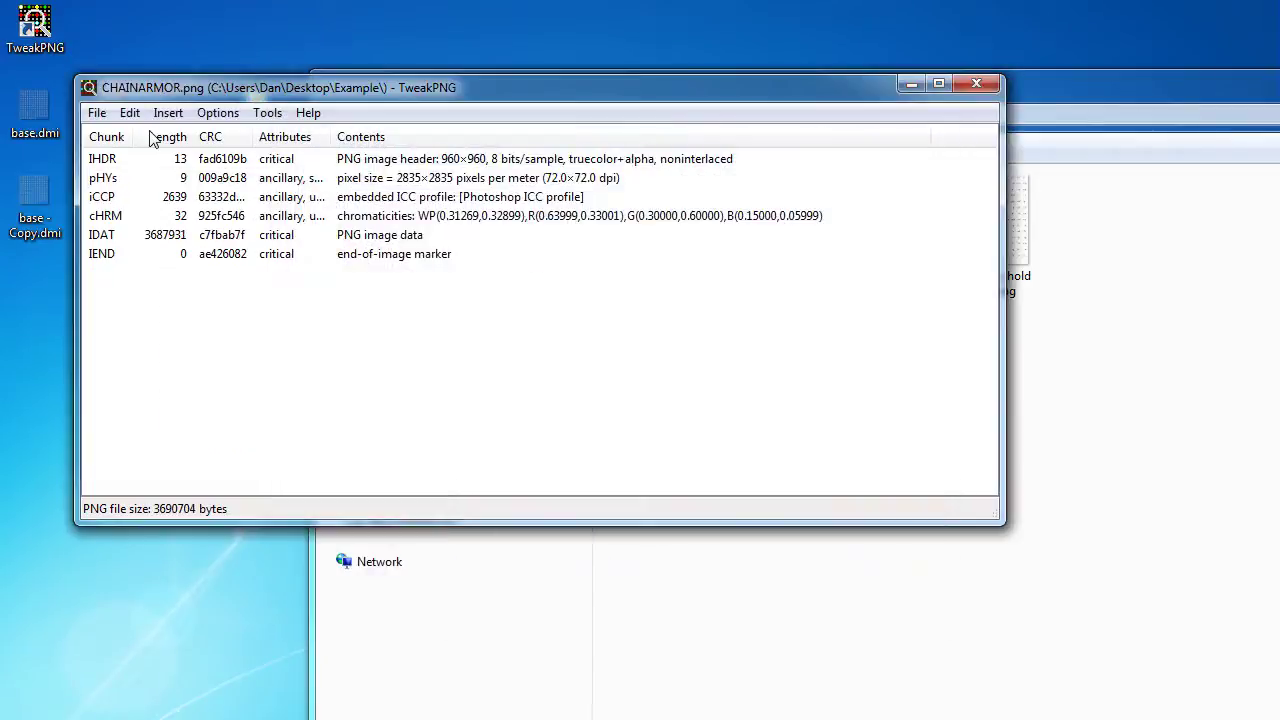
Import base.chunk from the Example folder into CHAINARMOR.png.
click(96, 179)
click(168, 113)
mouse_move(134, 117)
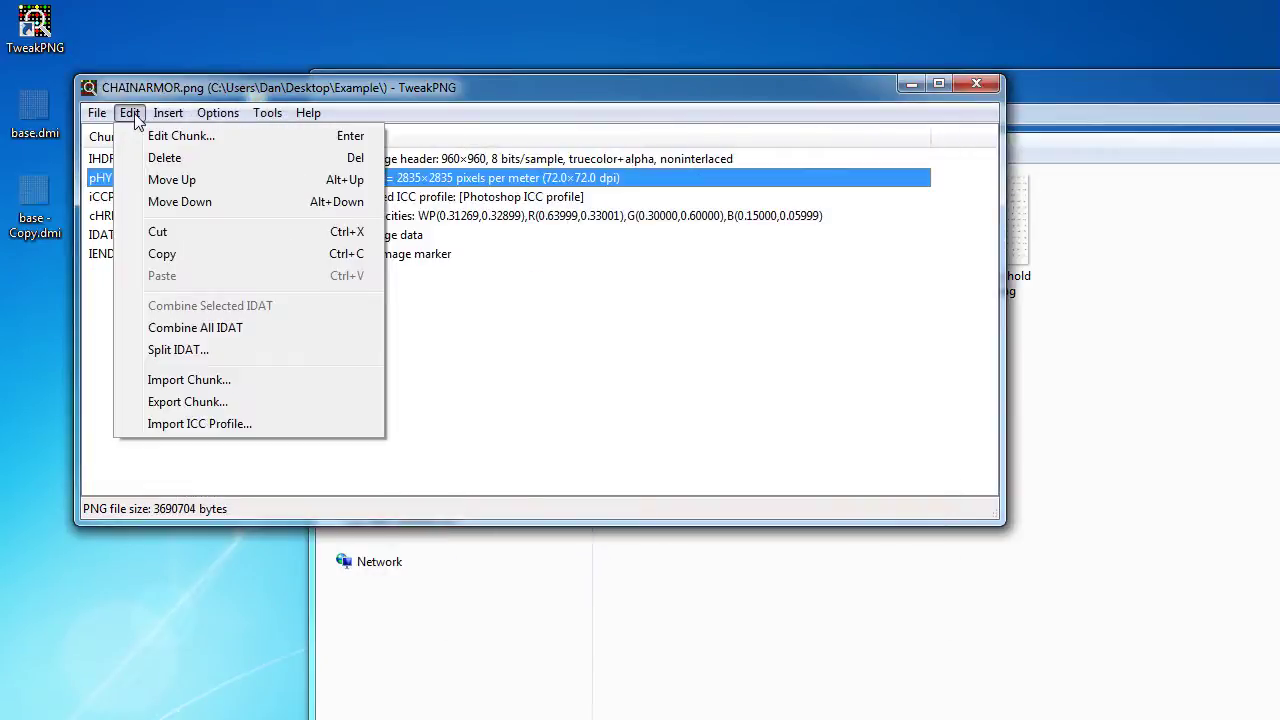
click(239, 378)
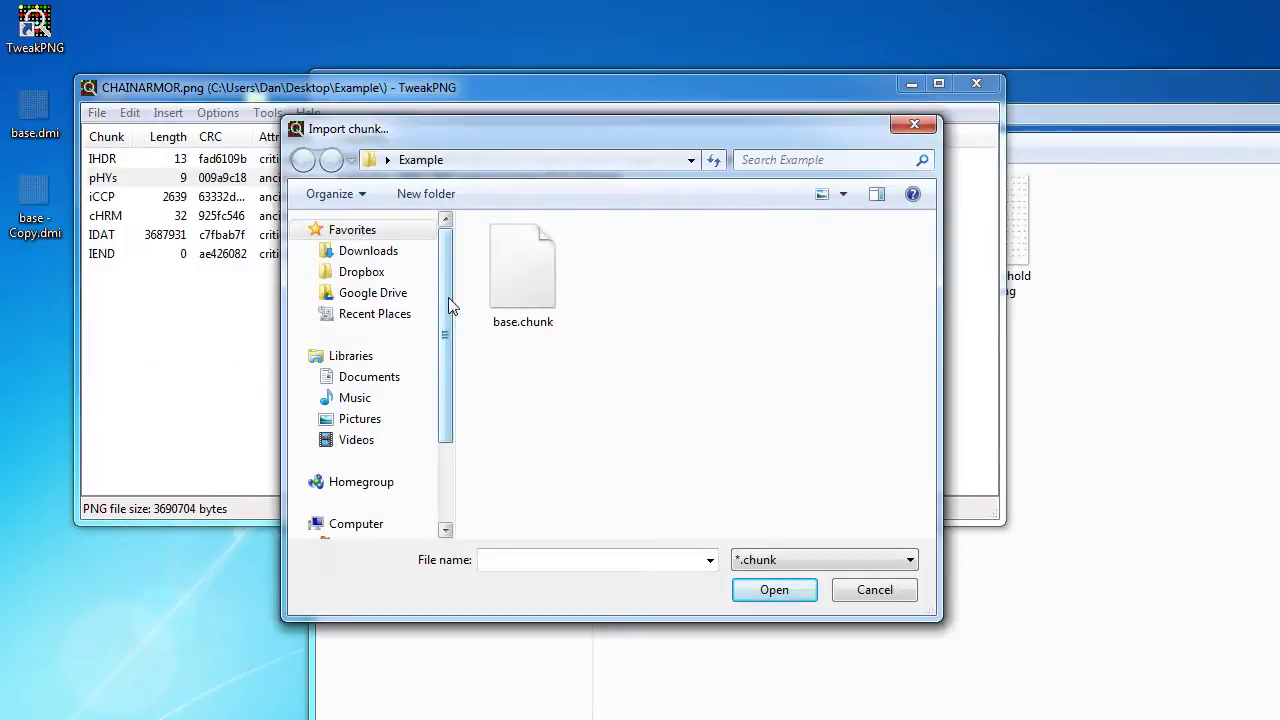
double_click(518, 289)
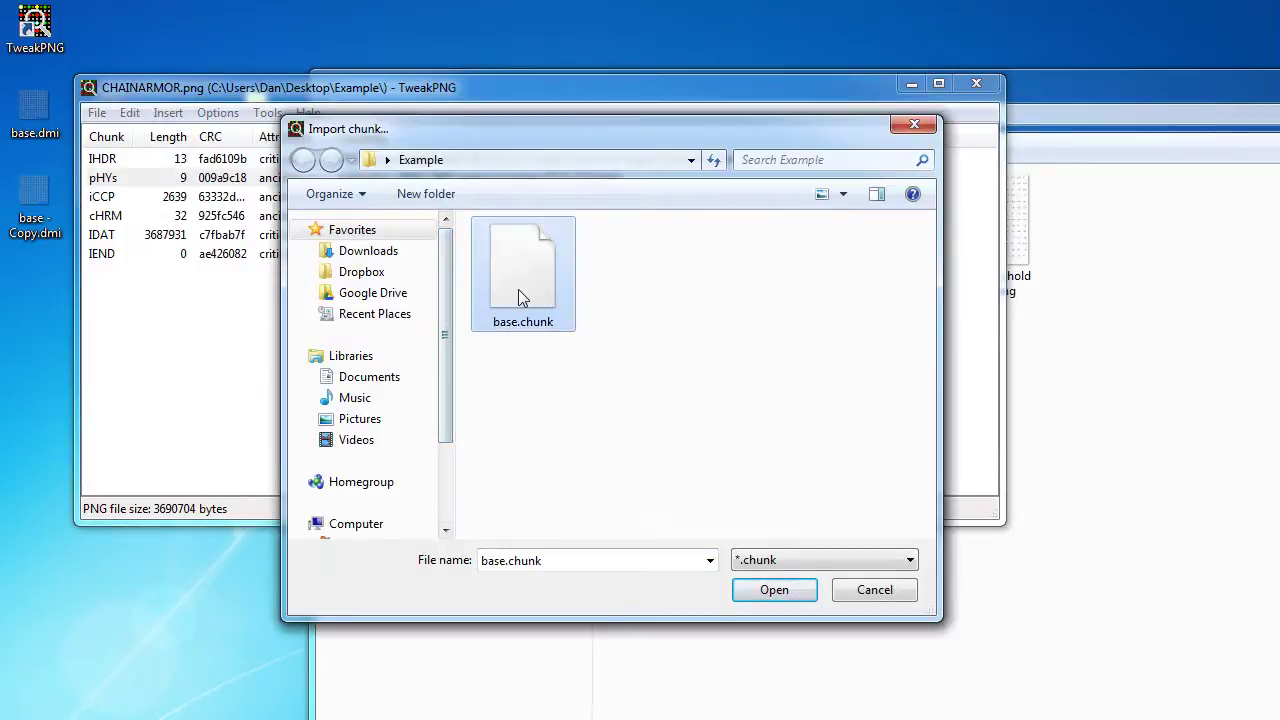
Review the chunk list and save CHAINARMOR.png with the imported zTXt chunk.
click(108, 160)
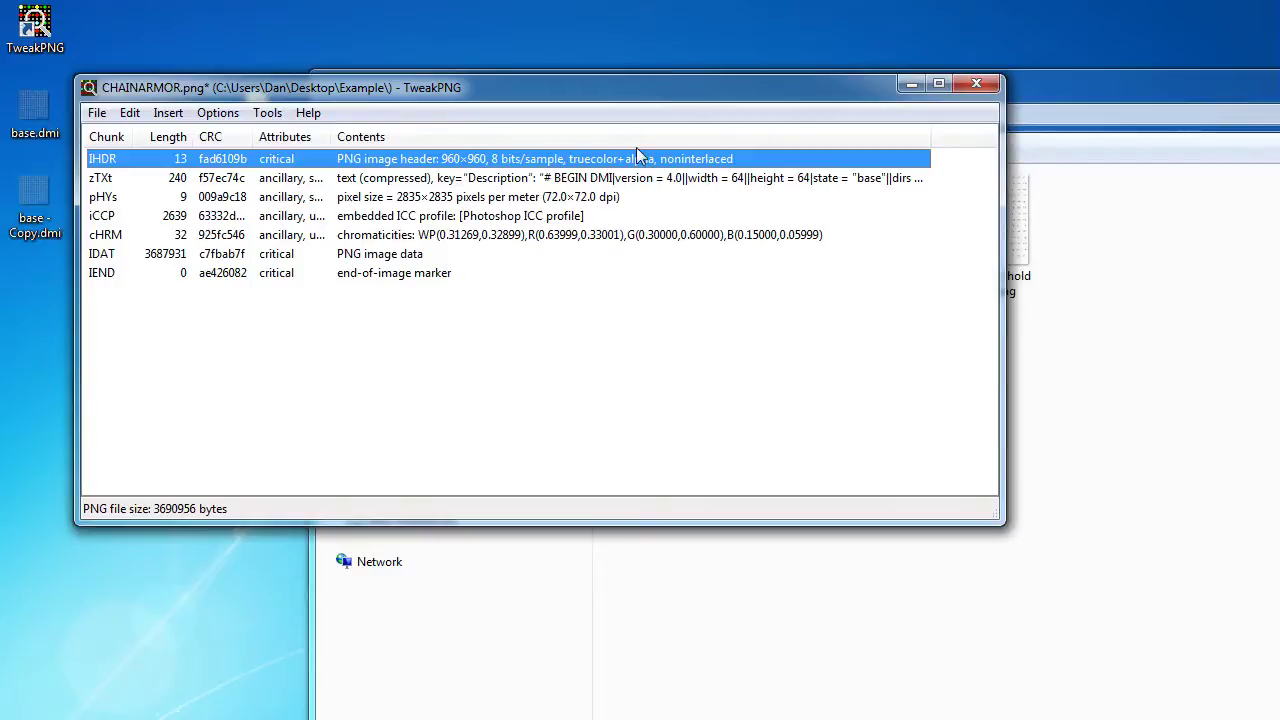
click(108, 198)
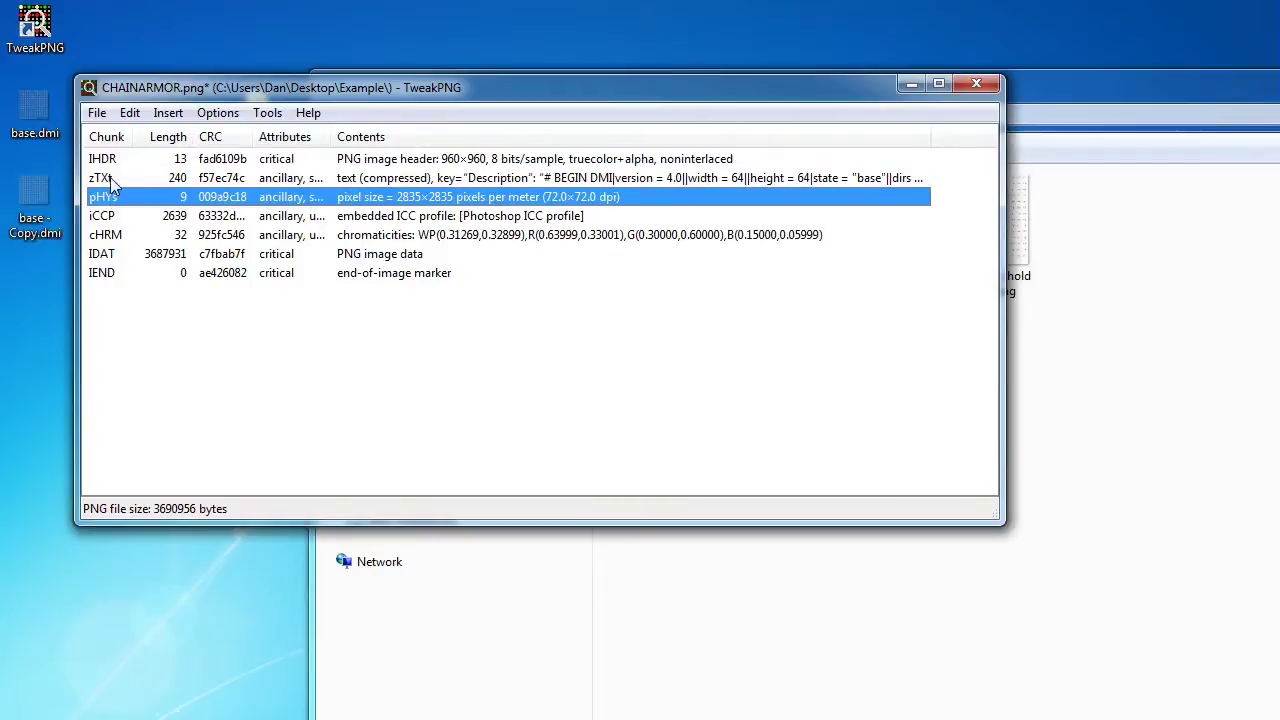
click(110, 177)
click(131, 113)
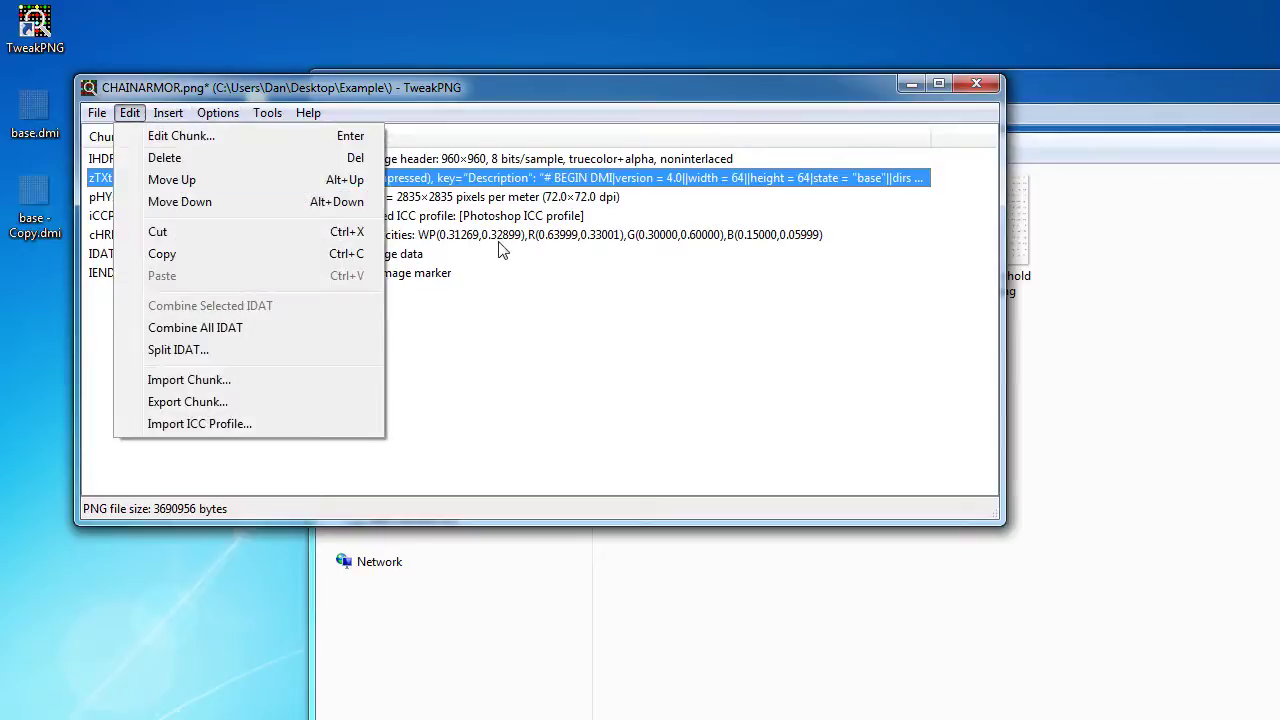
click(530, 214)
click(308, 178)
click(130, 113)
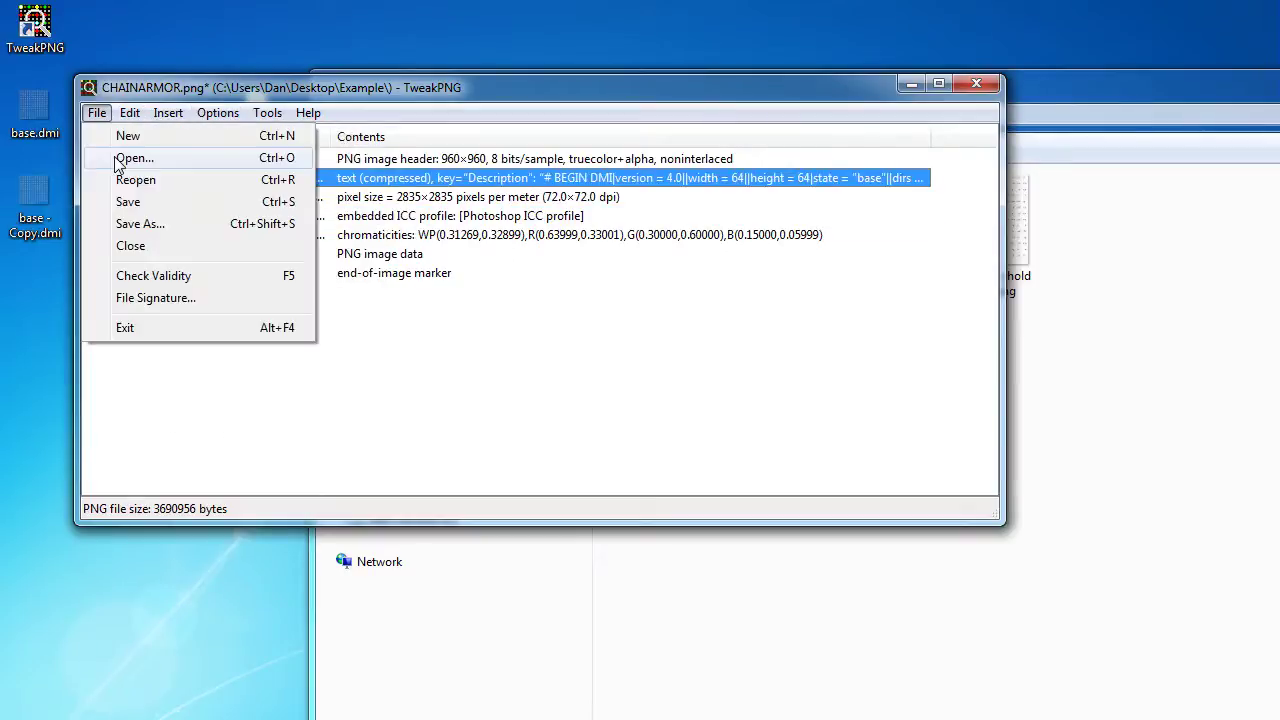
click(128, 204)
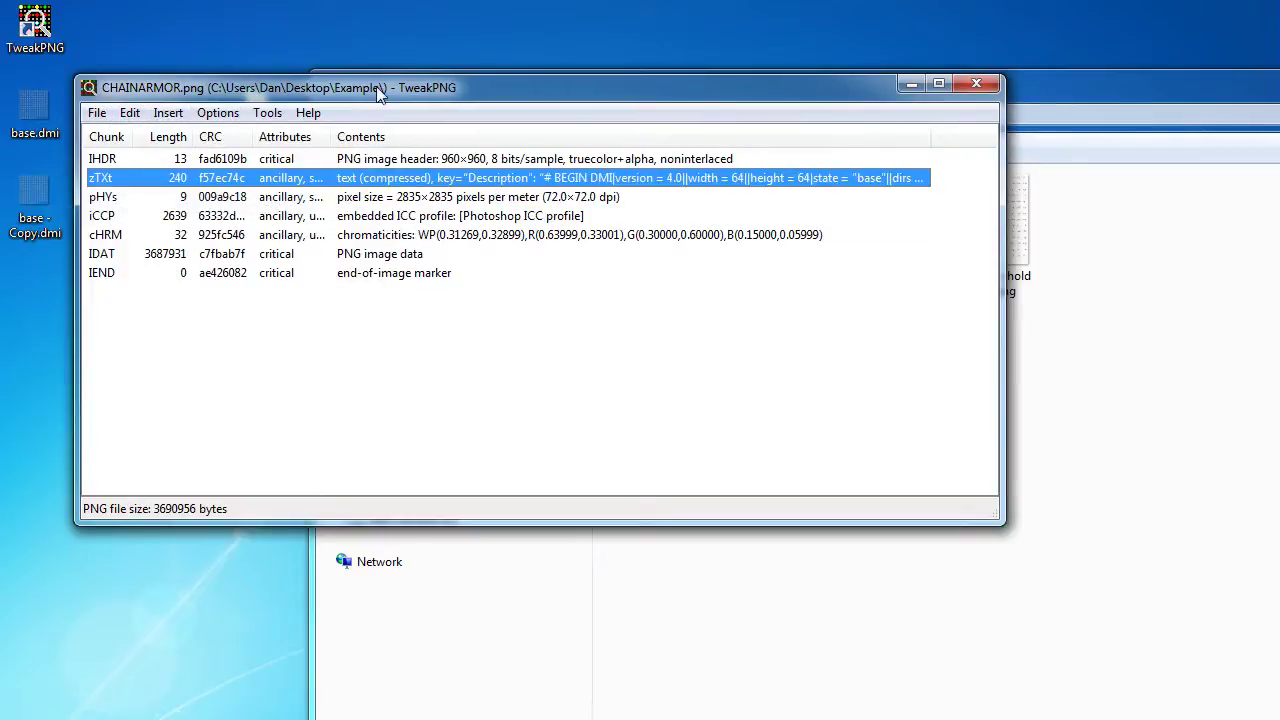
click(97, 113)
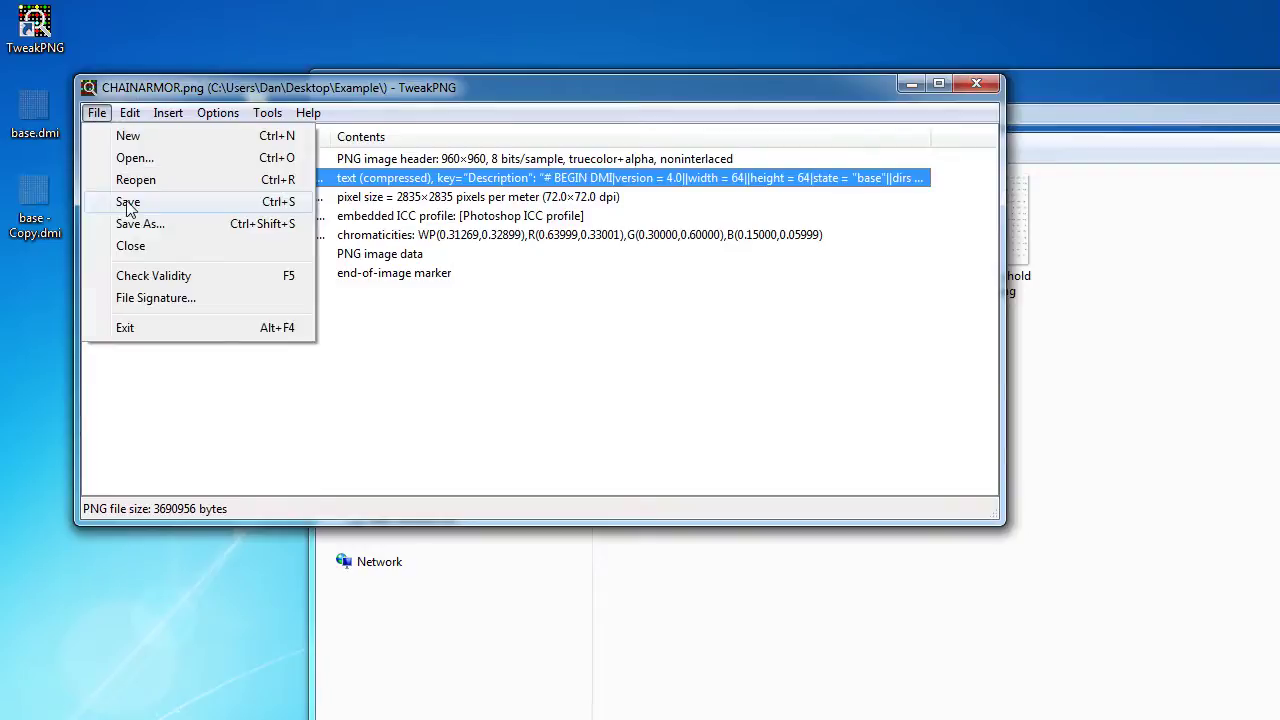
Save the edited image as CHAINARMOR.dmi in the Example folder and close TweakPNG.
click(130, 224)
drag(531, 519, 503, 519)
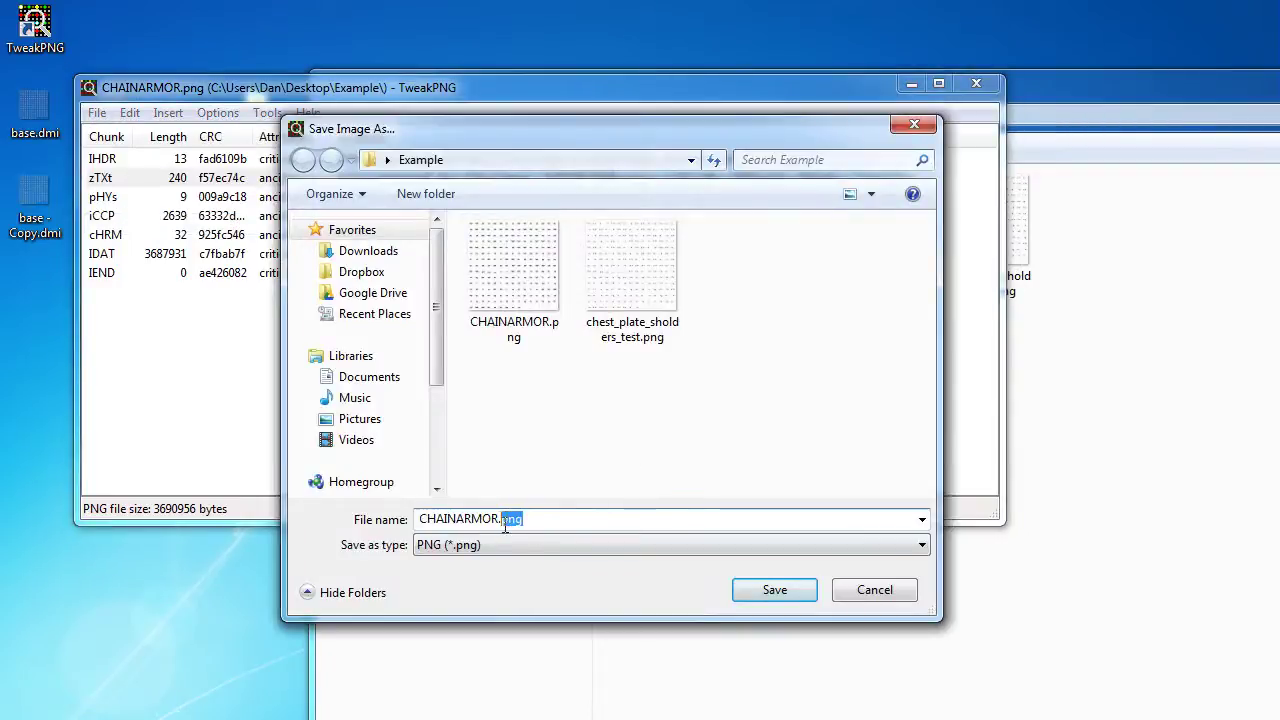
text(dmi)
click(772, 589)
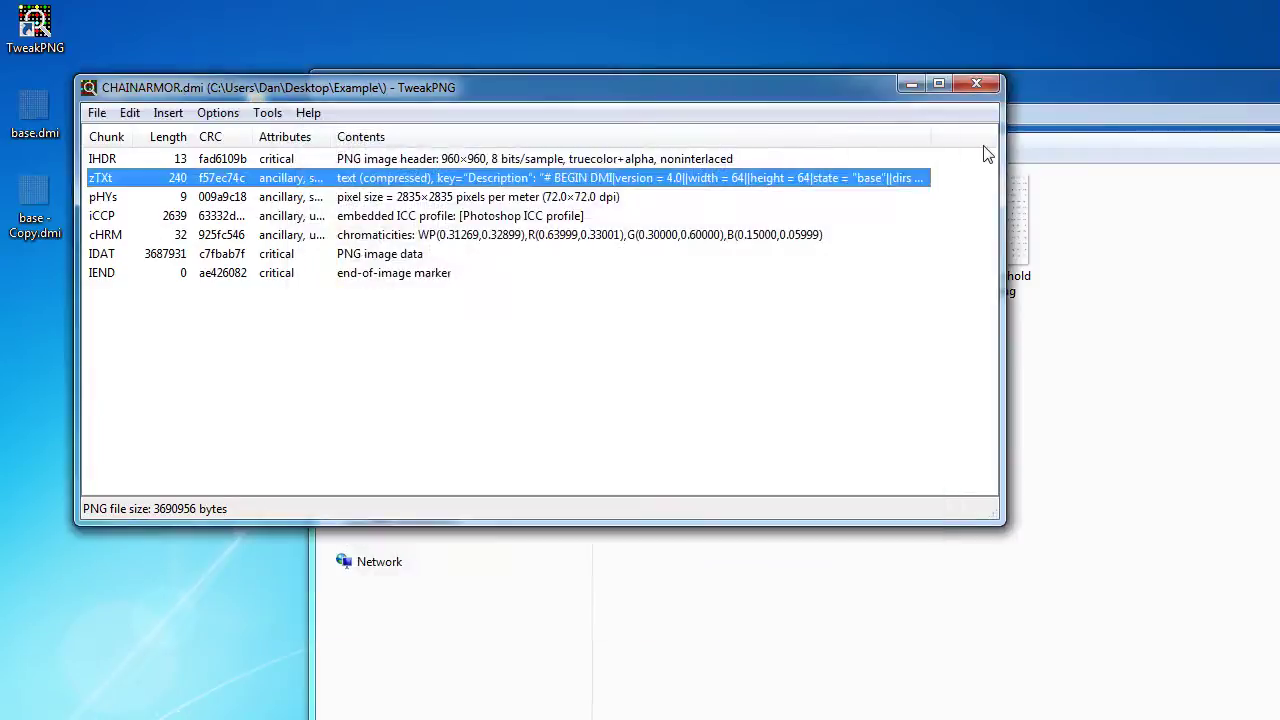
click(985, 87)
Open CHAINARMOR.dmi from the Example folder in Dream Maker.
drag(1039, 86, 735, 90)
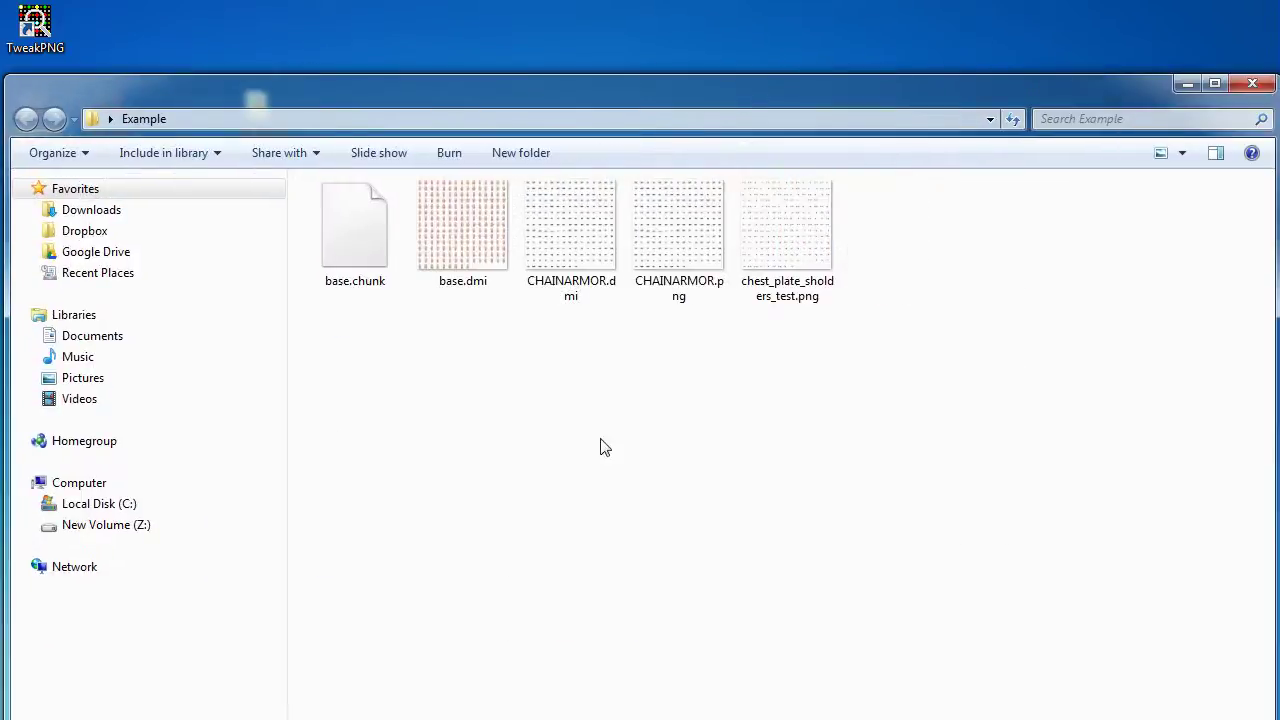
click(674, 250)
click(601, 255)
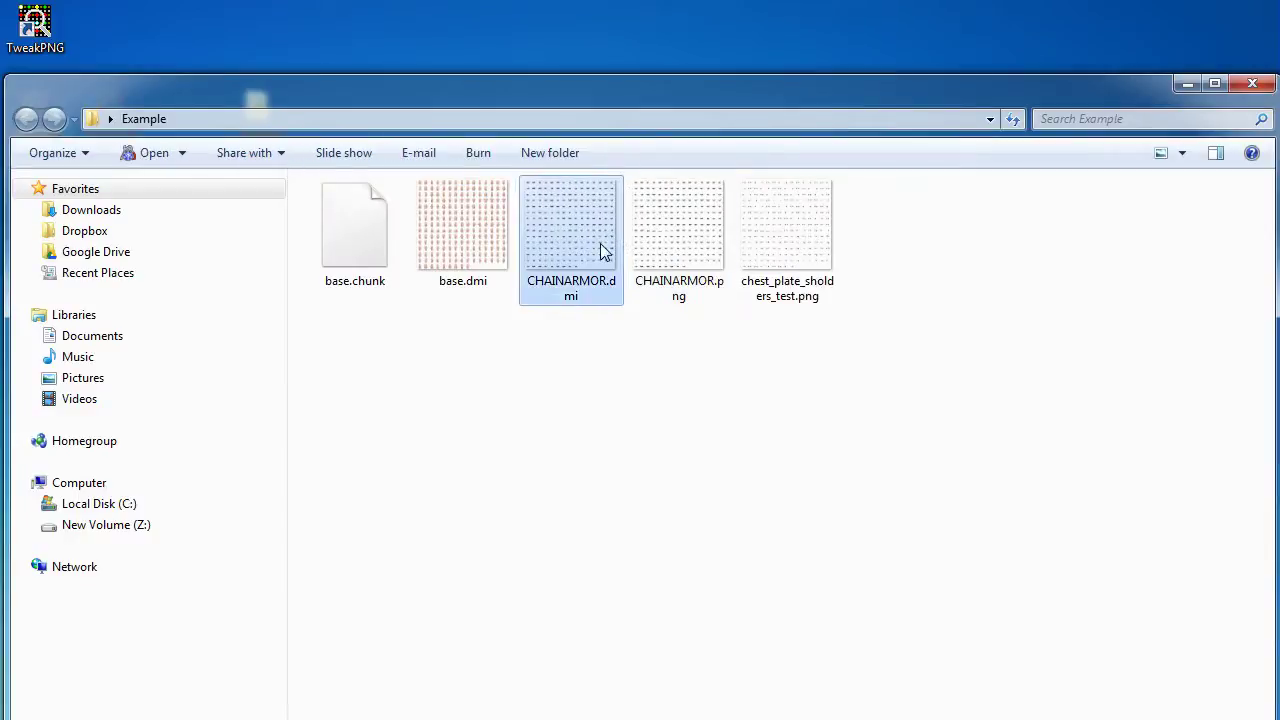
double_click(598, 252)
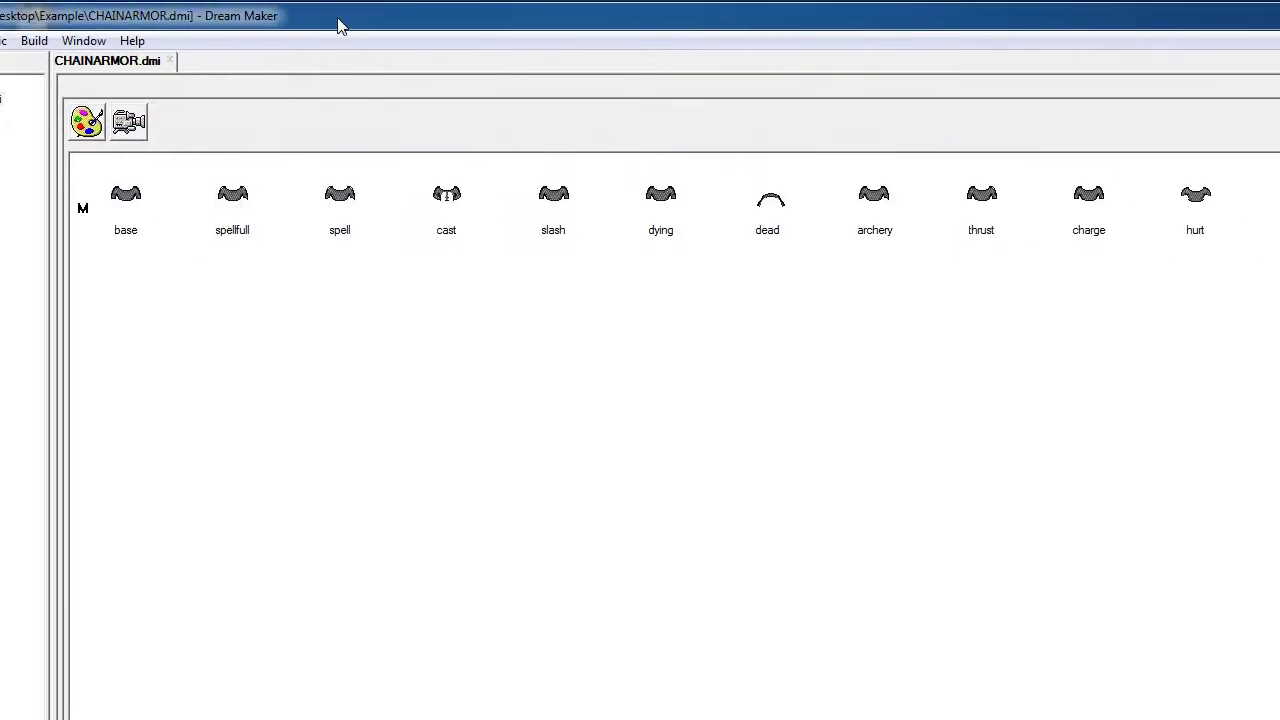
Examine the base state's movement frames and the pixels of its first south-facing frame, and close the icon file.
click(82, 208)
double_click(133, 208)
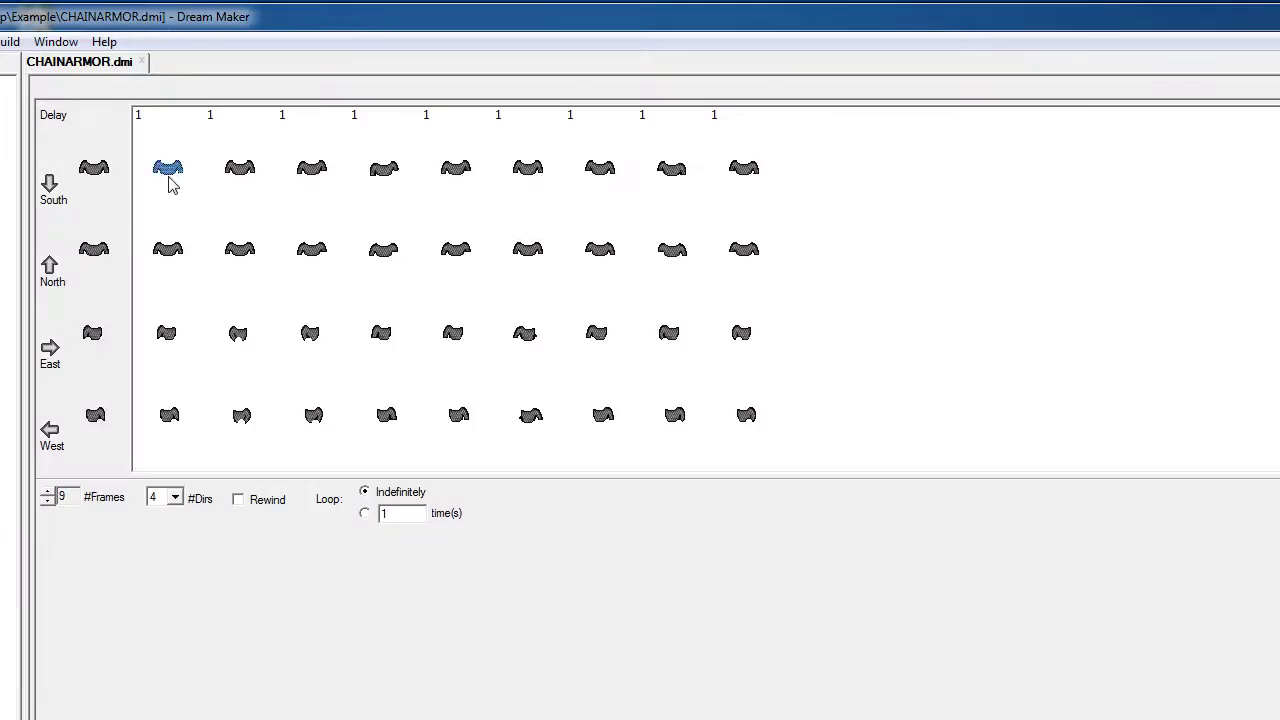
double_click(168, 174)
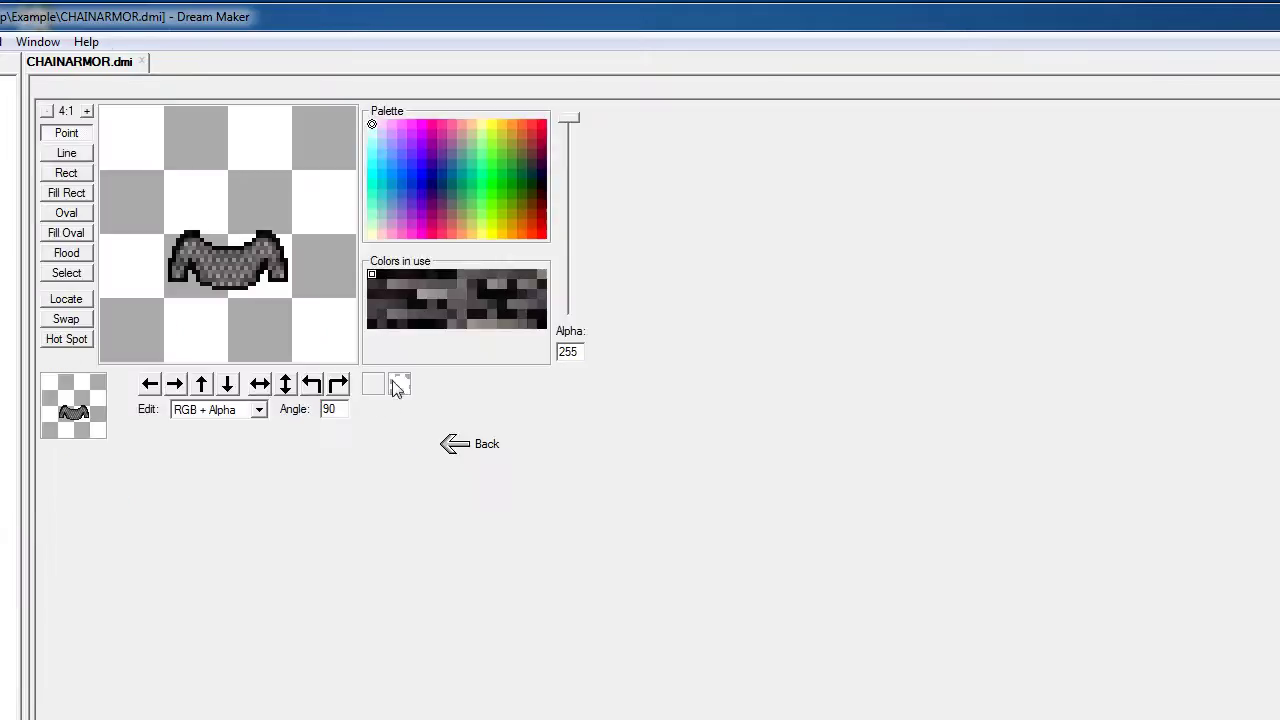
click(450, 443)
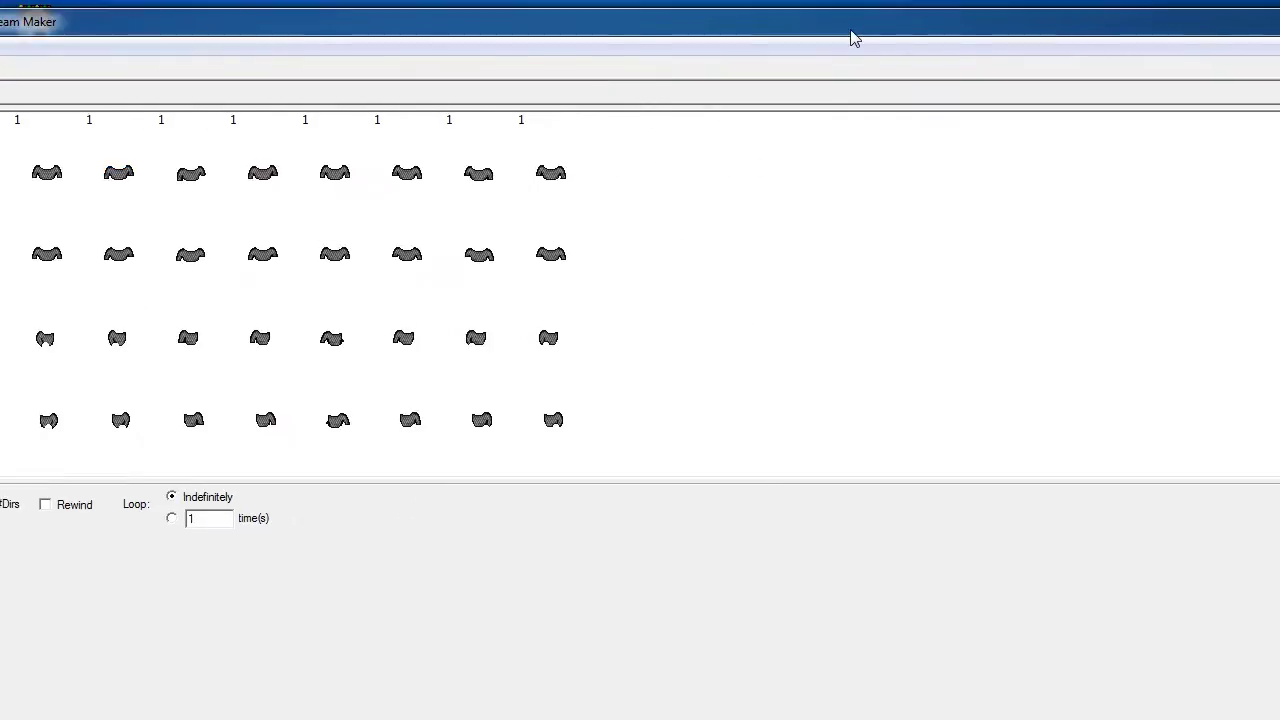
click(1206, 548)
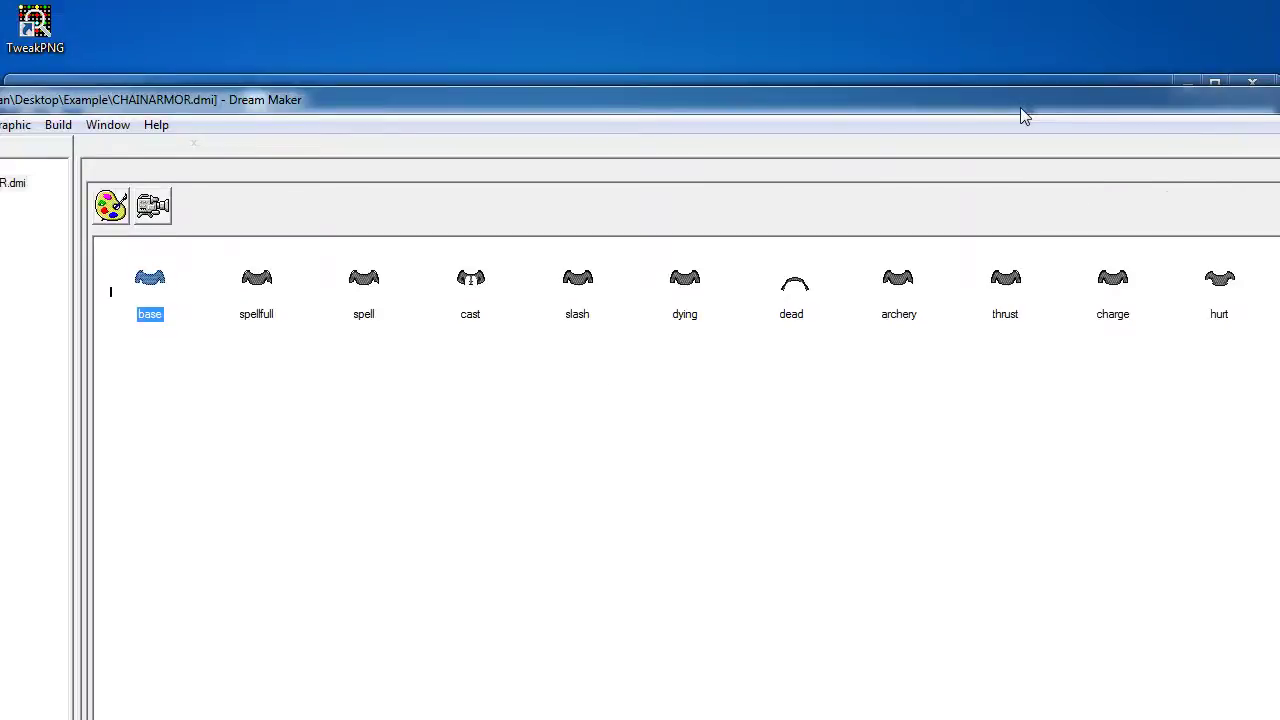
drag(1022, 116, 820, 229)
click(943, 209)
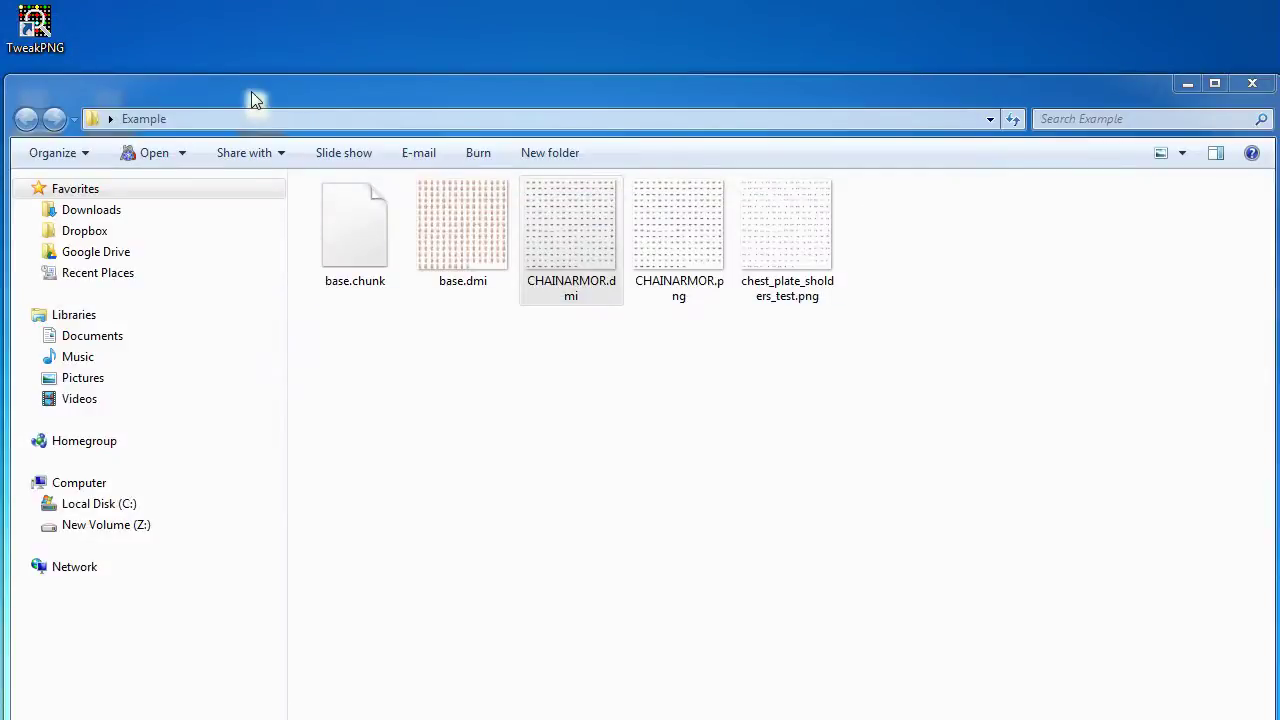
drag(250, 100, 243, 26)
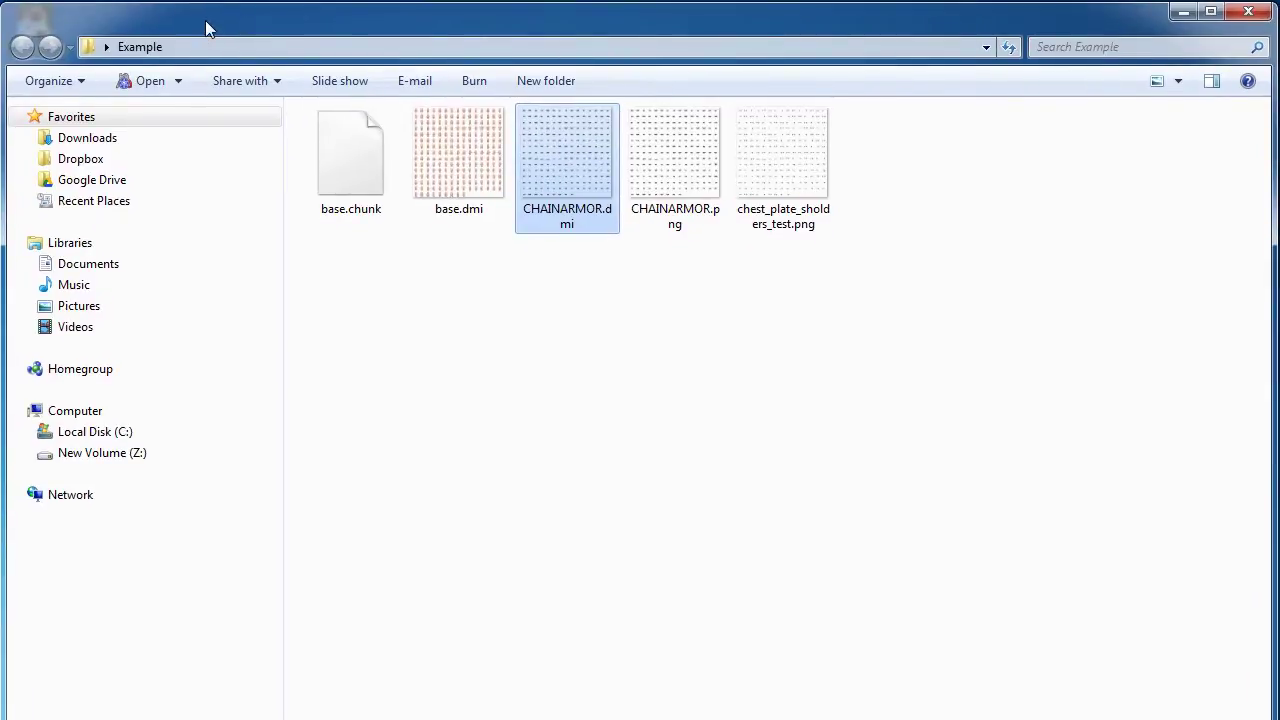
mouse_move(371, 719)
mouse_down()
mouse_move(369, 707)
mouse_move(368, 718)
mouse_up()
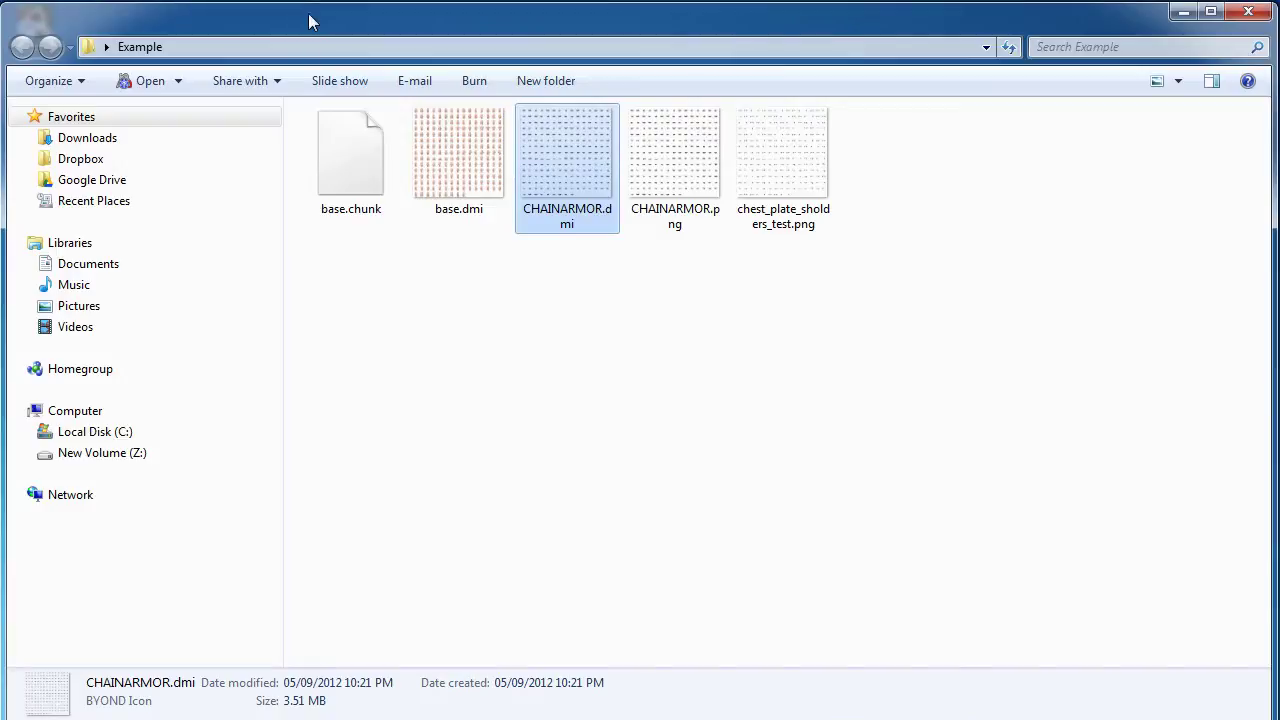
key(Return)
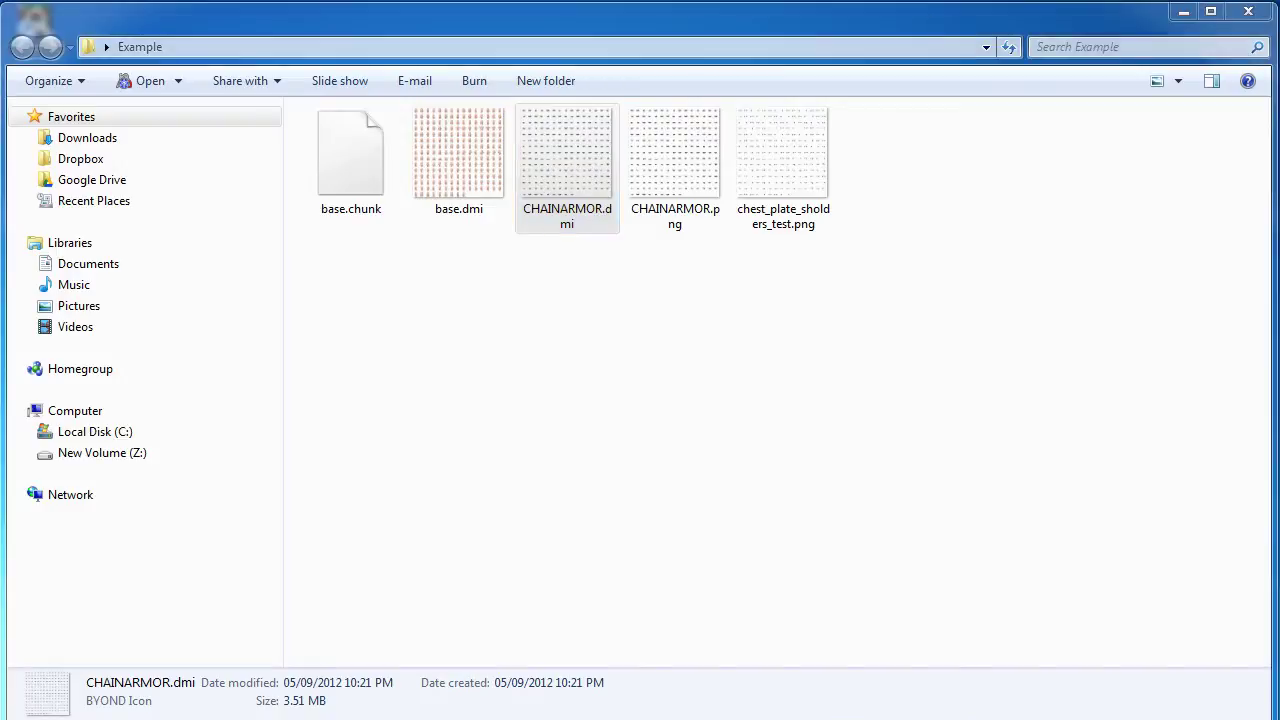
drag(800, 21, 1026, 478)
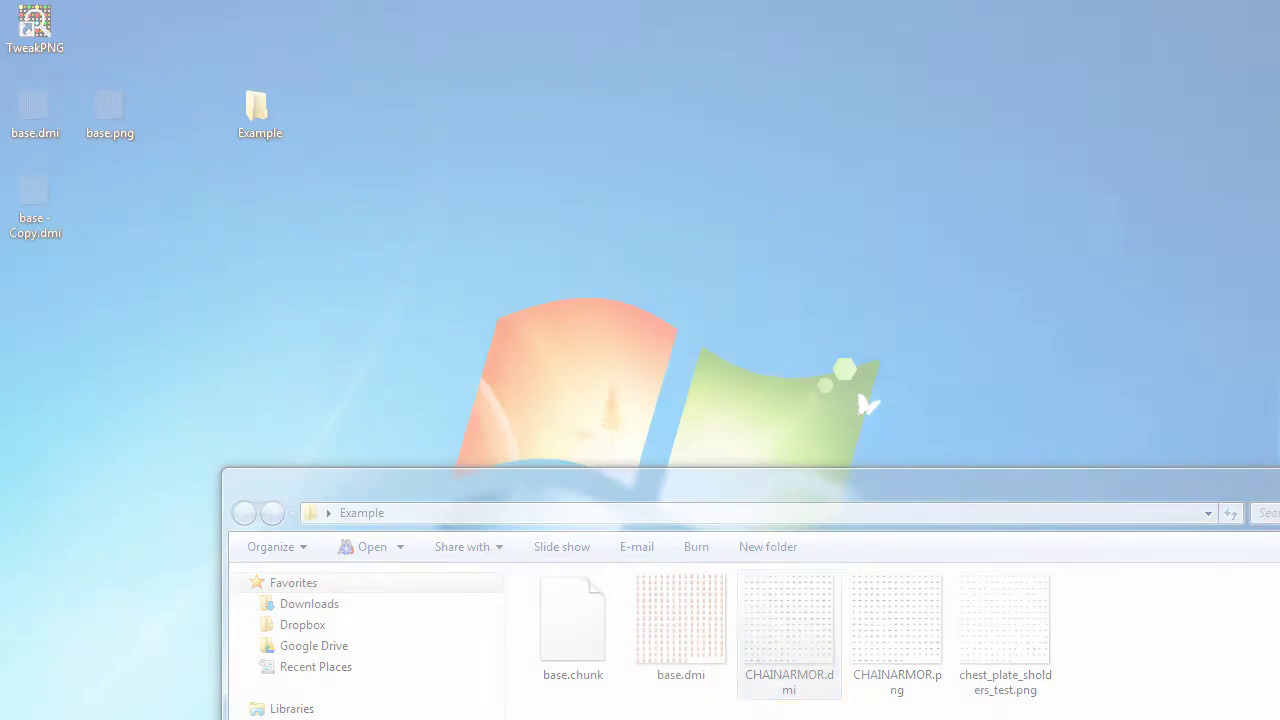